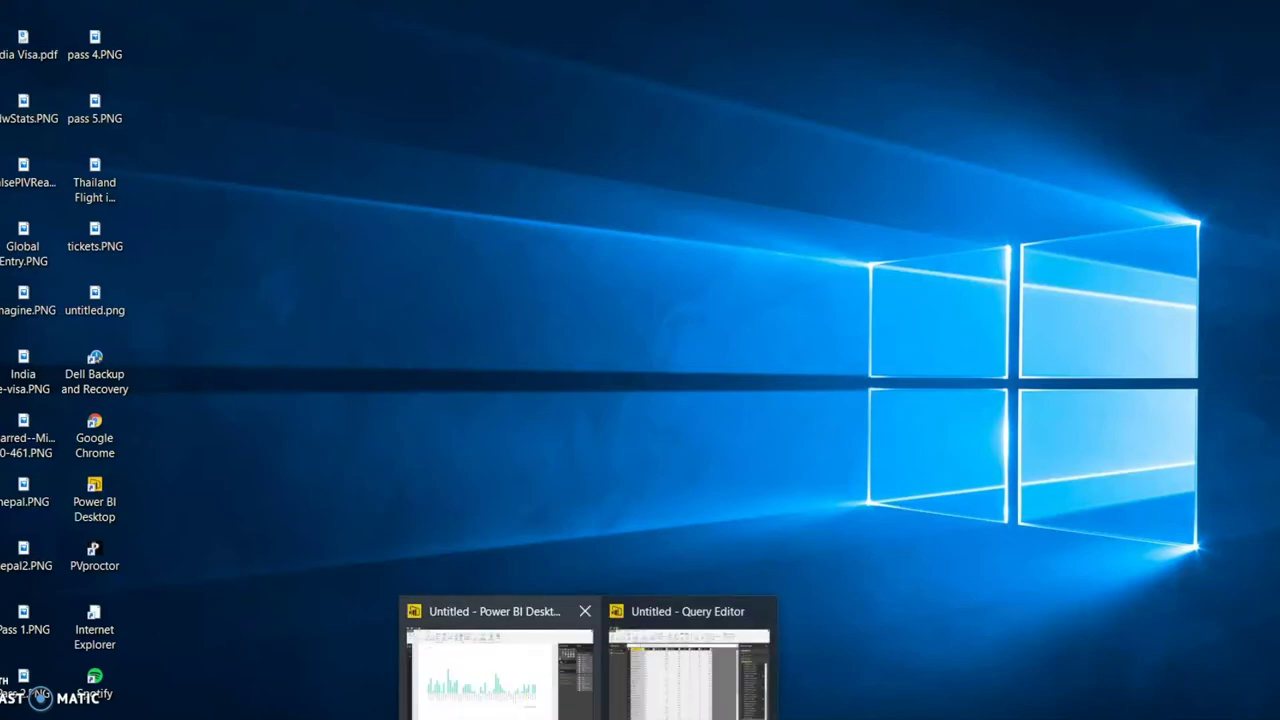
# Launch Power BI Desktop and dismiss its start screen to reach a blank untitled report
pyautogui.click(93, 487)
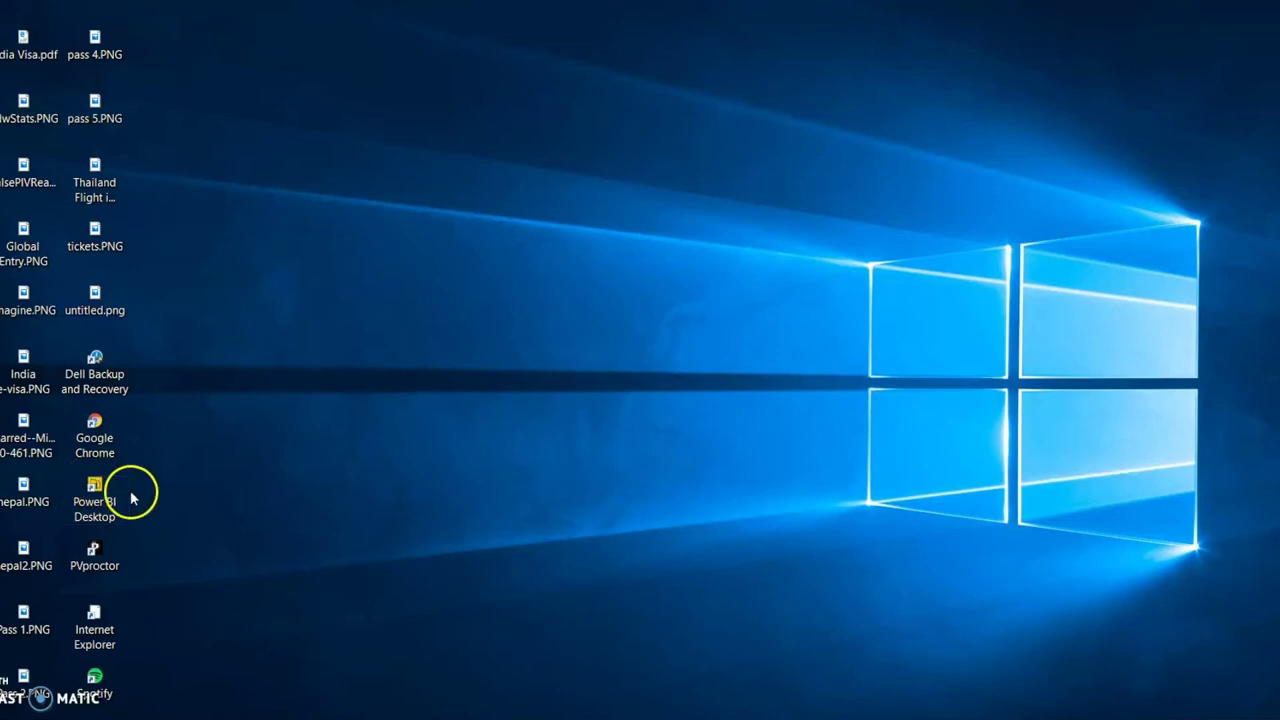
pyautogui.doubleClick(110, 497)
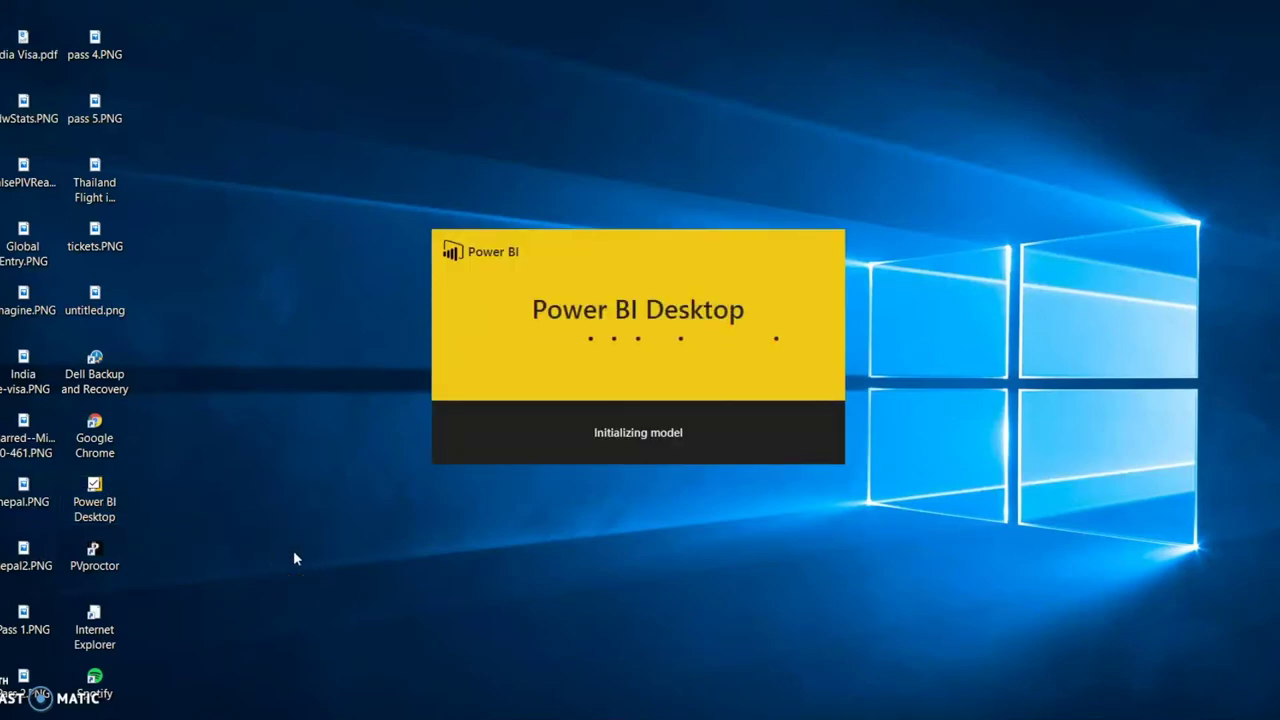
pyautogui.hotkey('alt', 'Tab')
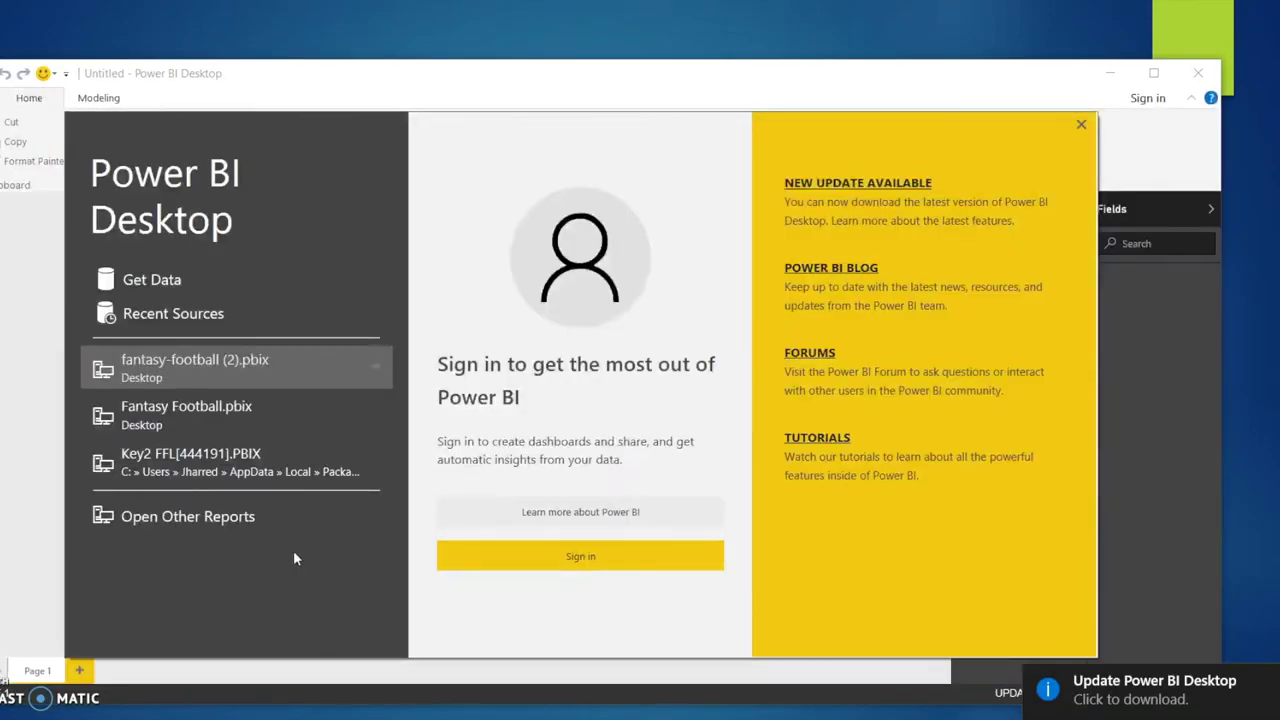
pyautogui.click(1081, 124)
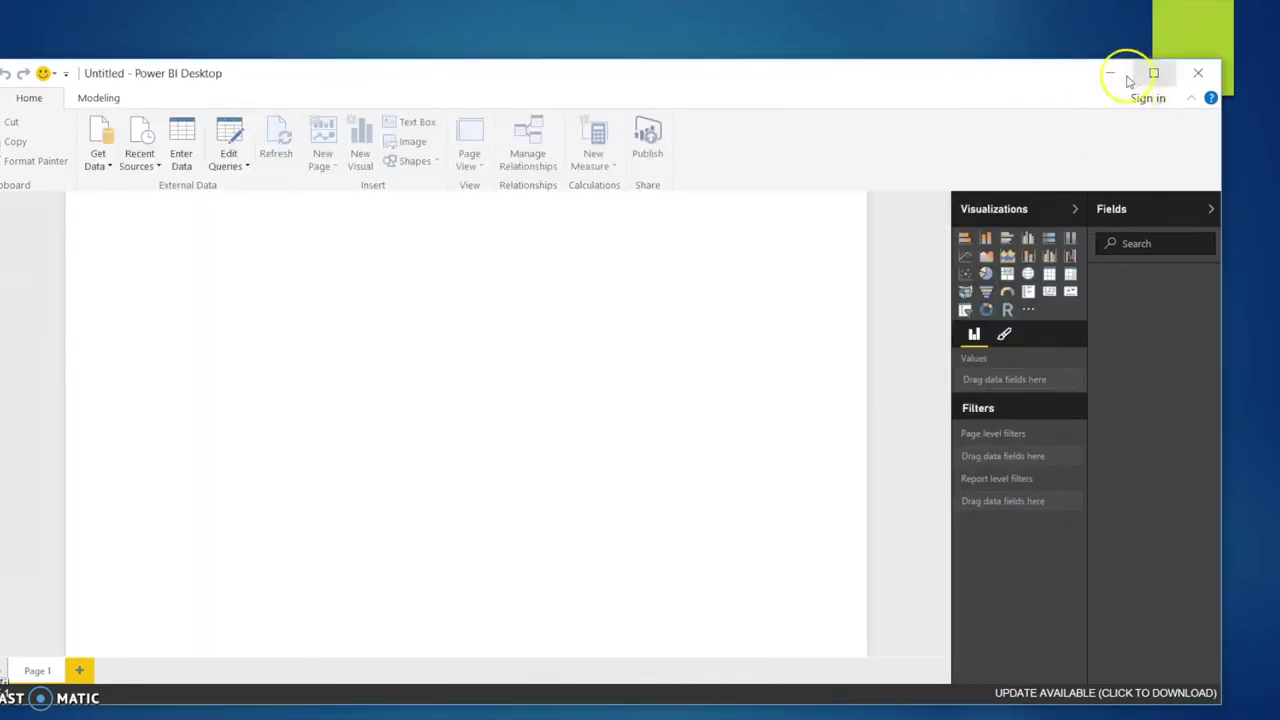
# Move the Power BI window higher and bring up the Get Data list of common data sources
pyautogui.moveTo(1020, 77); pyautogui.dragTo(1010, 37)
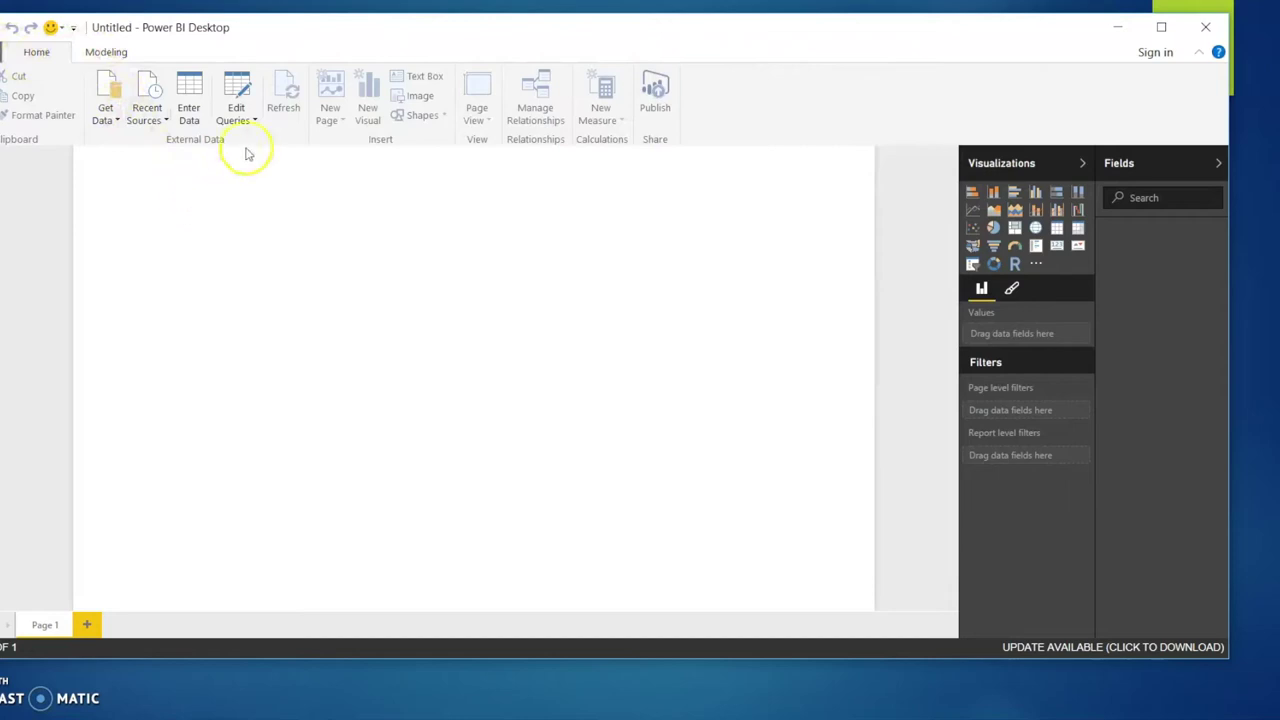
pyautogui.click(200, 108)
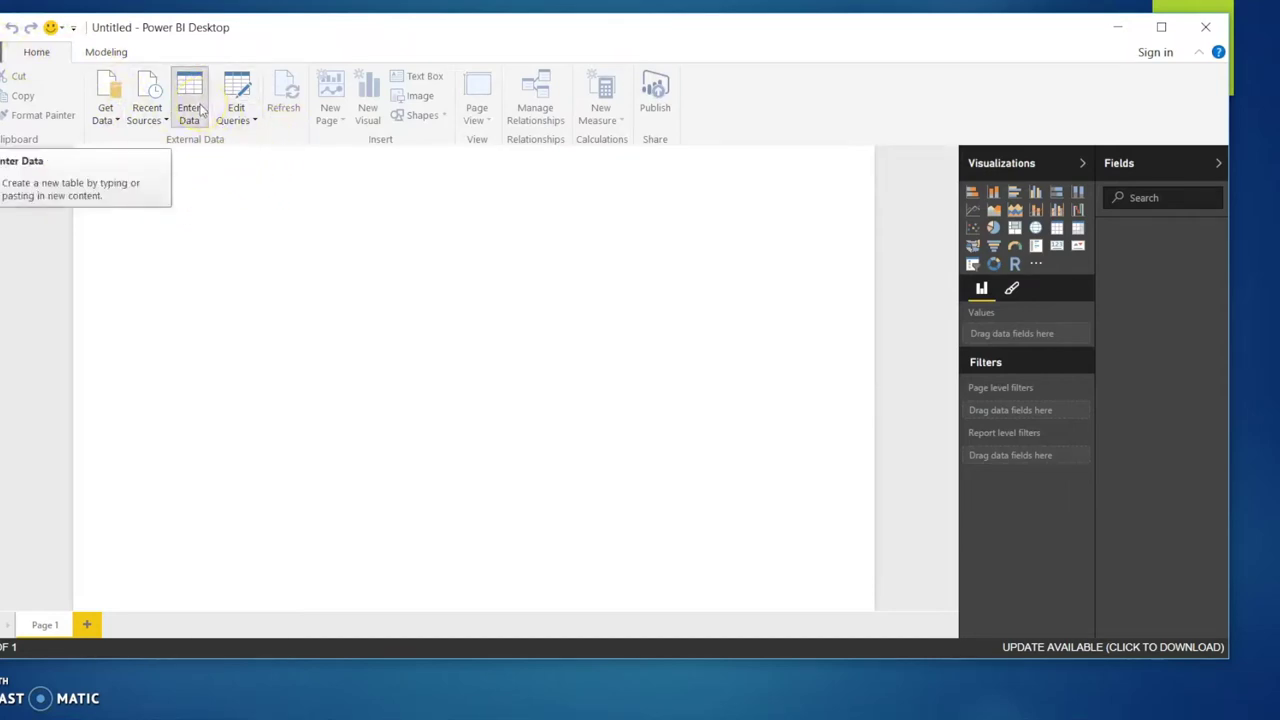
pyautogui.click(111, 122)
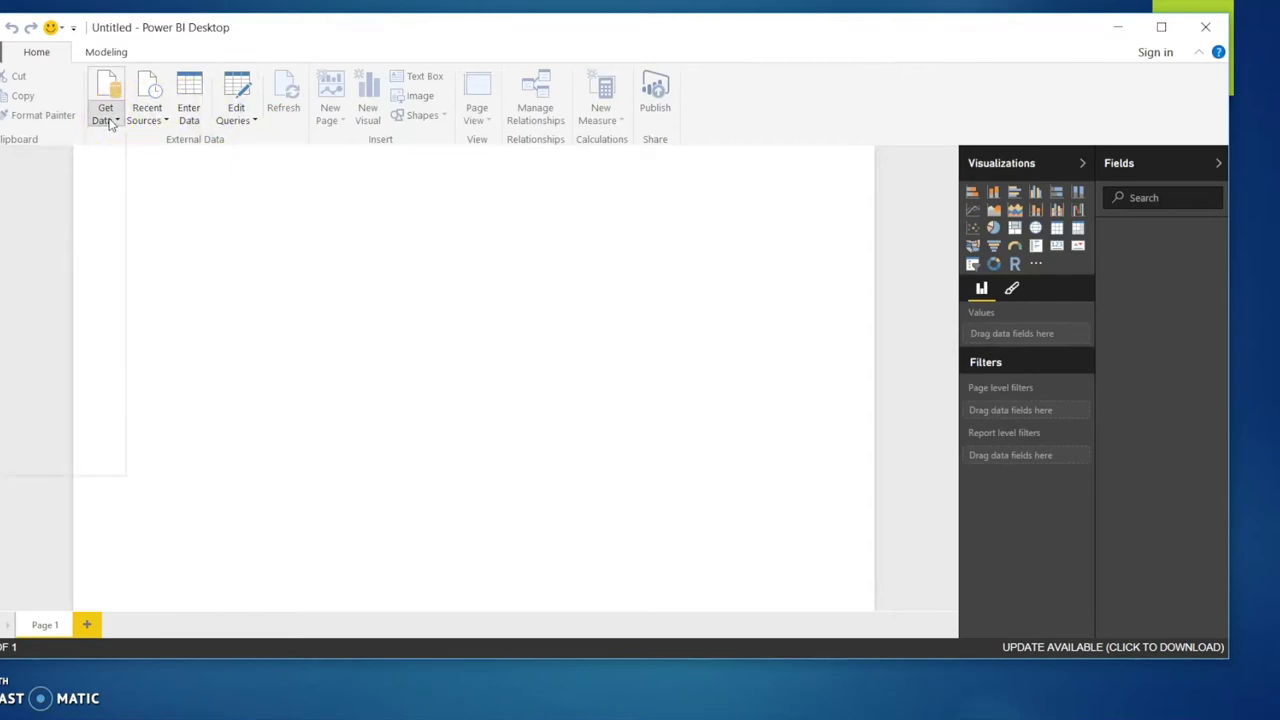
pyautogui.click(110, 120)
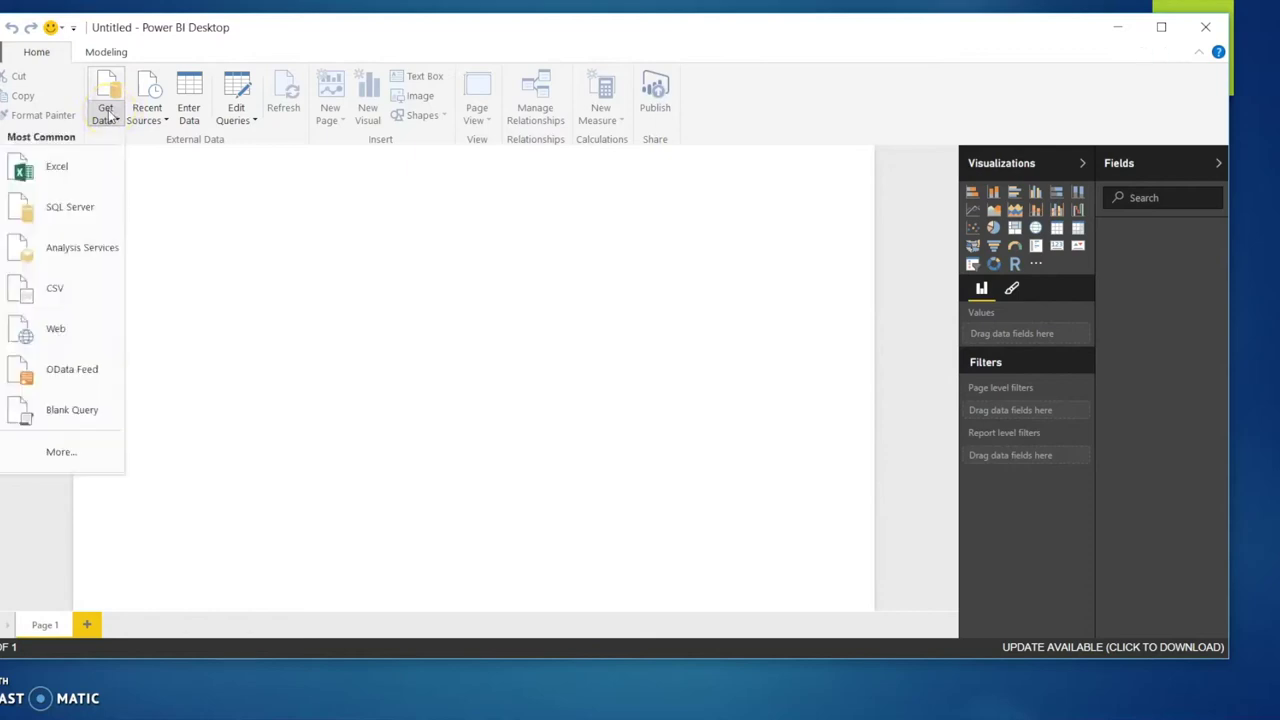
pyautogui.click(110, 118)
pyautogui.click(110, 118)
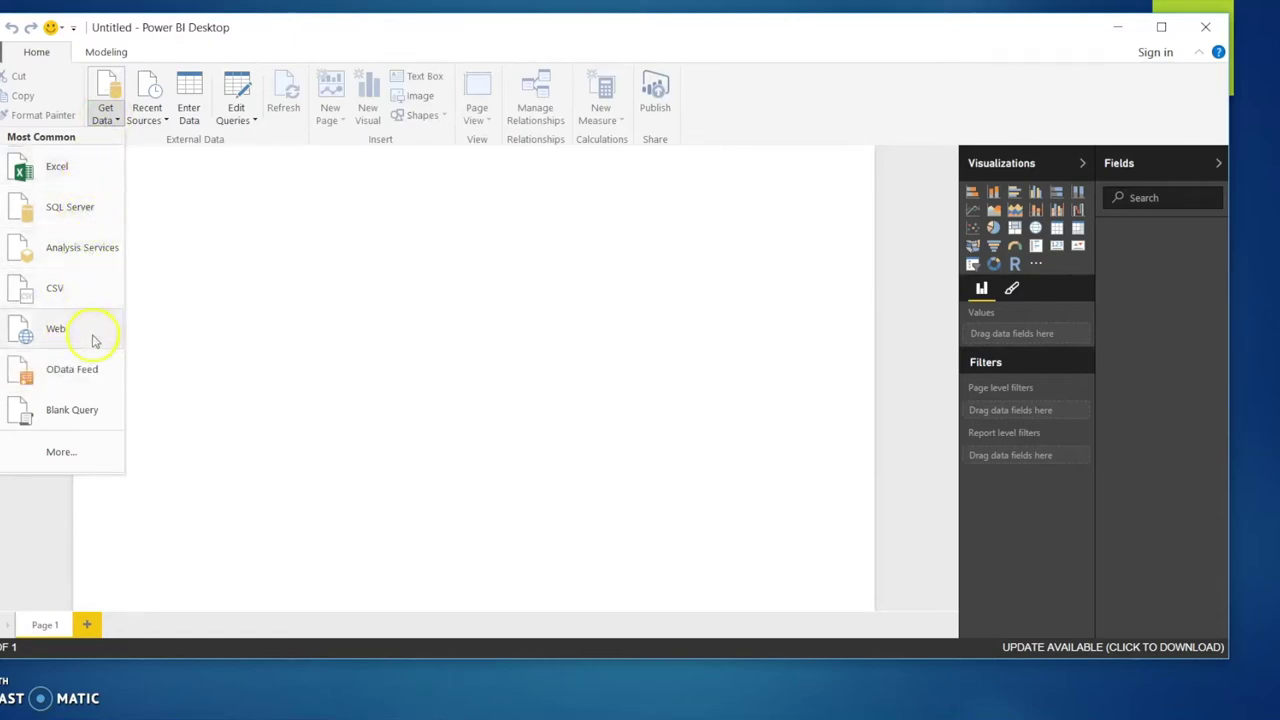
# Browse the full catalogue of data source types, then cancel it
pyautogui.click(68, 465)
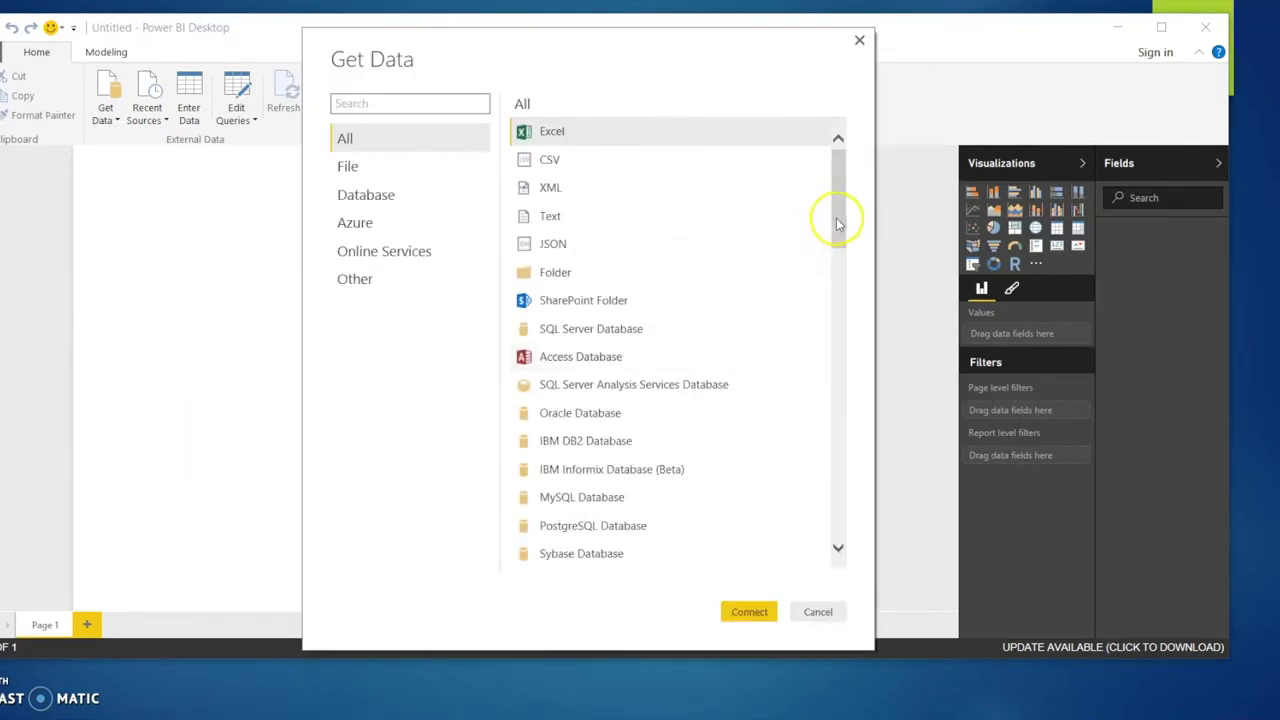
pyautogui.moveTo(838, 222); pyautogui.dragTo(828, 519)
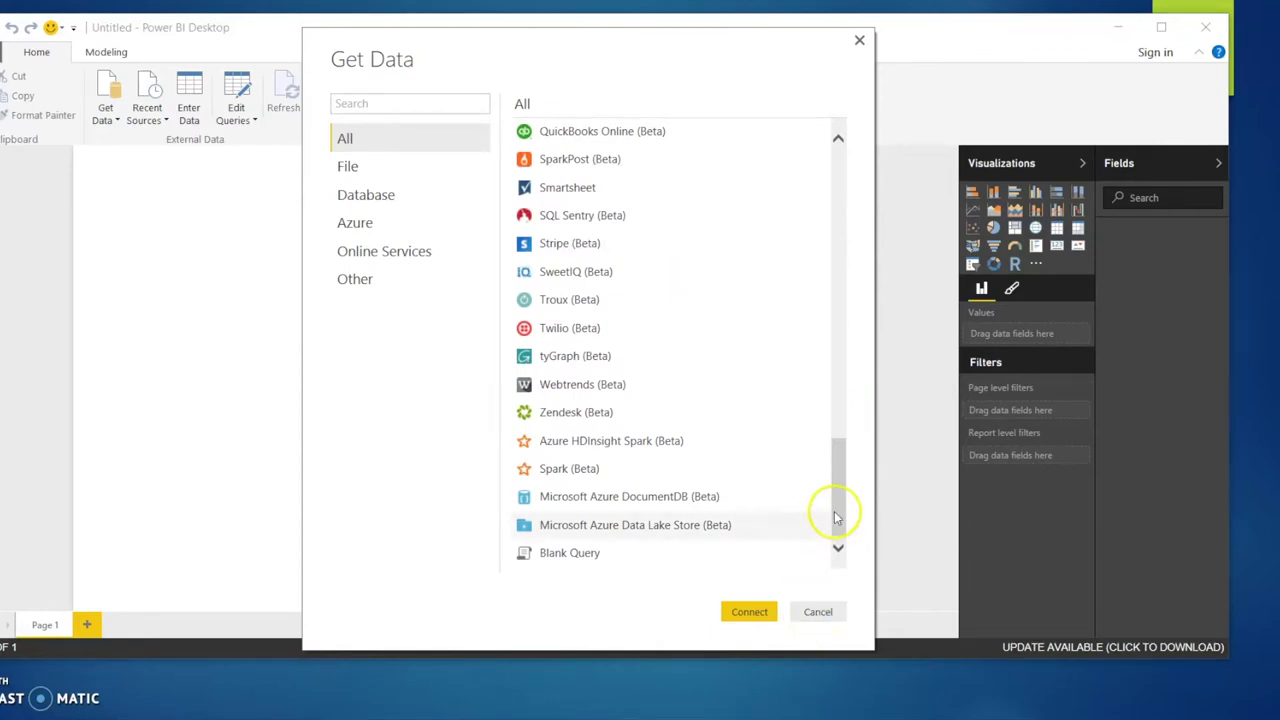
pyautogui.click(818, 611)
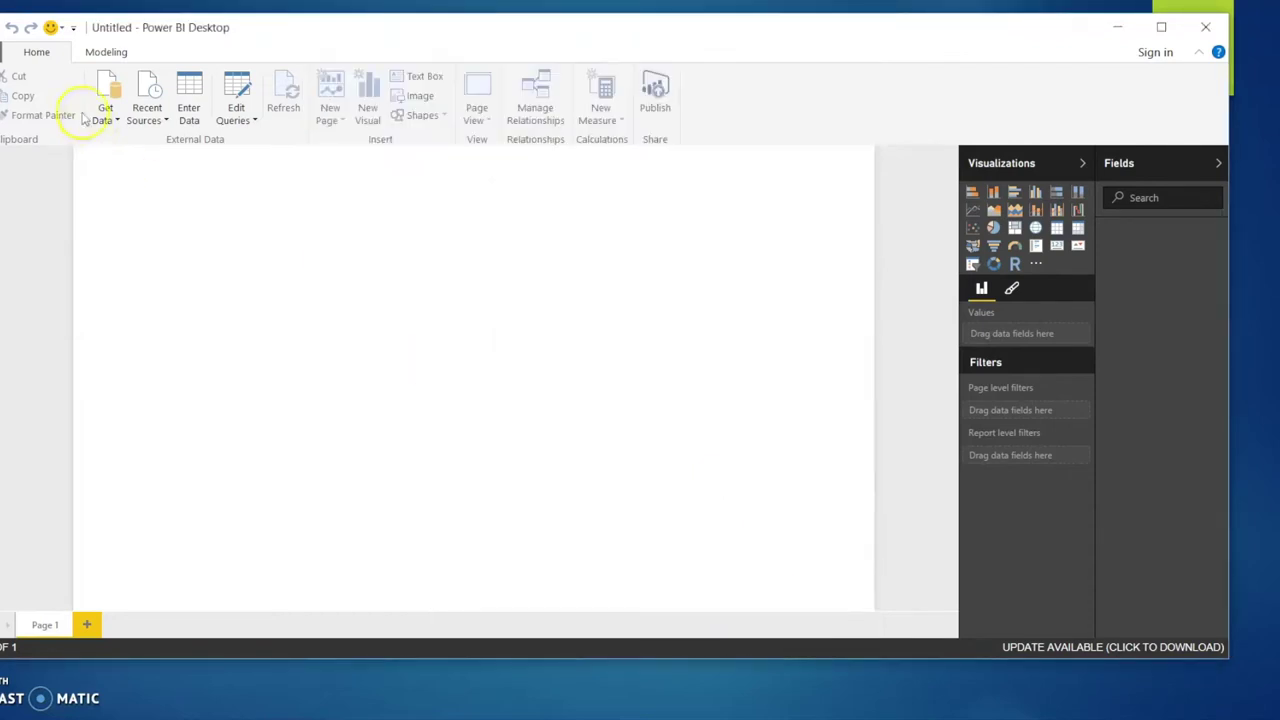
# Choose Web from Get Data so the From Web dialog waits for a URL
pyautogui.click(106, 115)
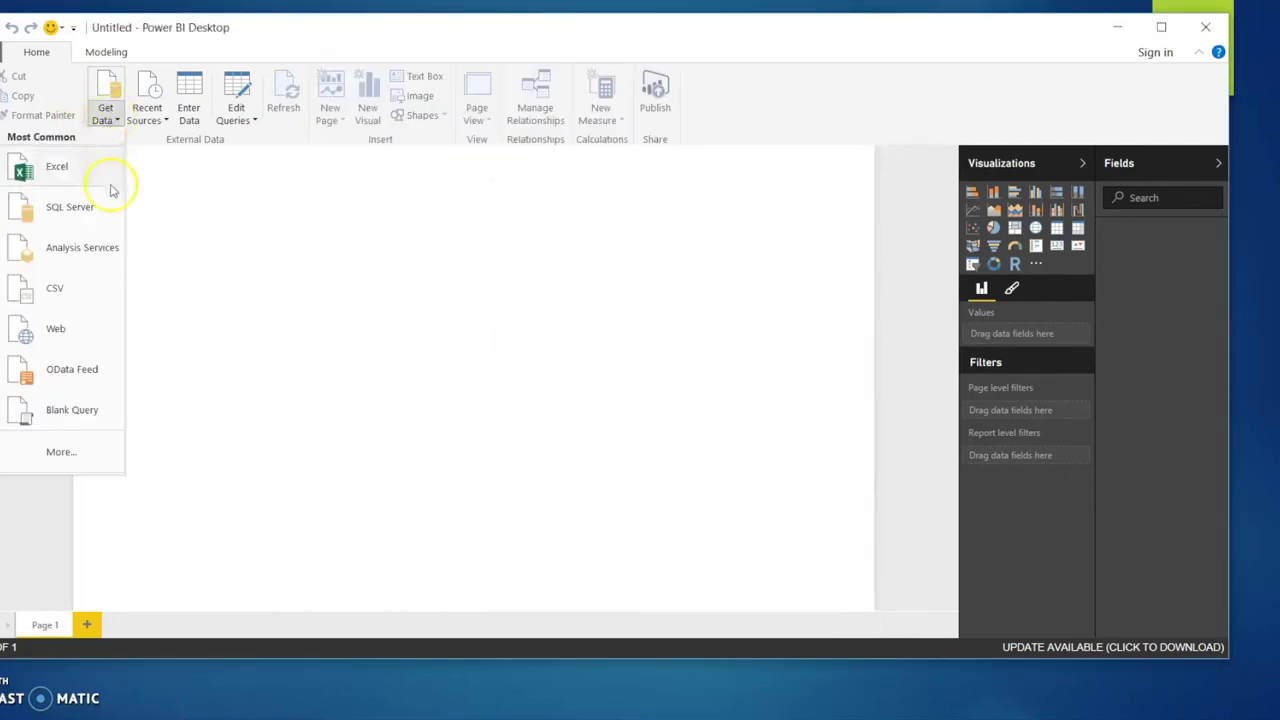
pyautogui.click(50, 338)
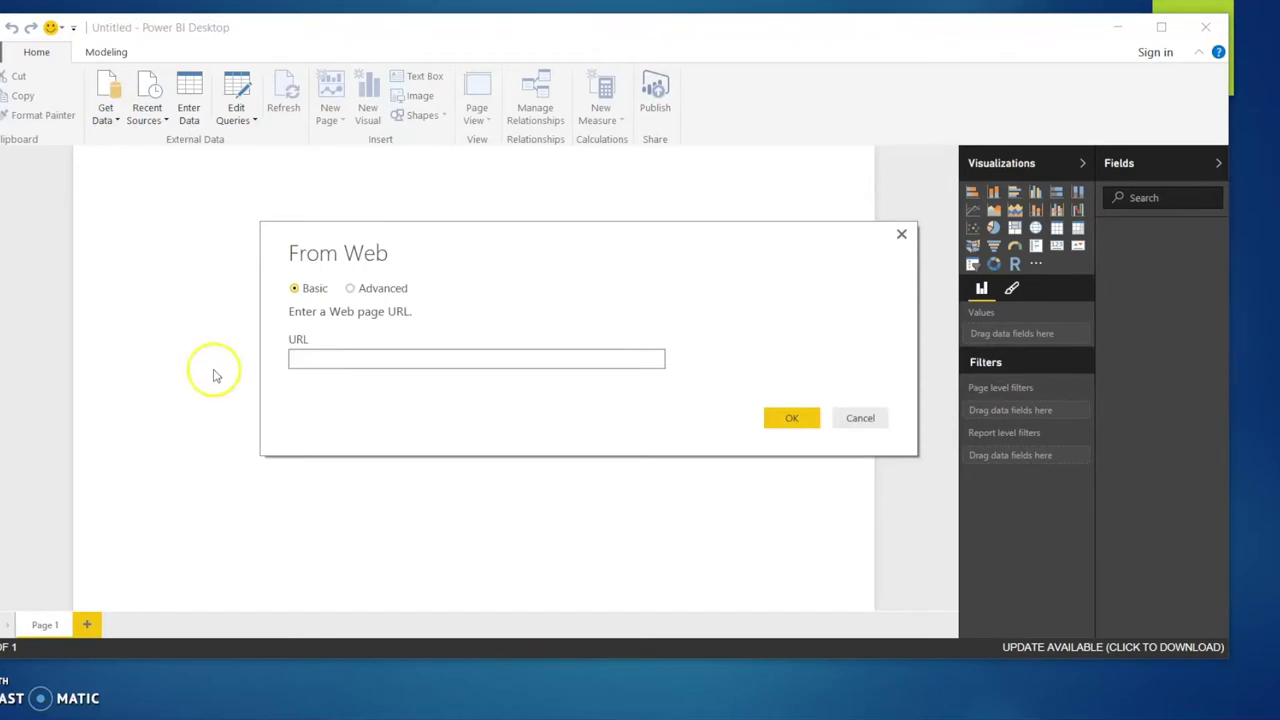
pyautogui.click(480, 356)
pyautogui.moveTo(495, 719)
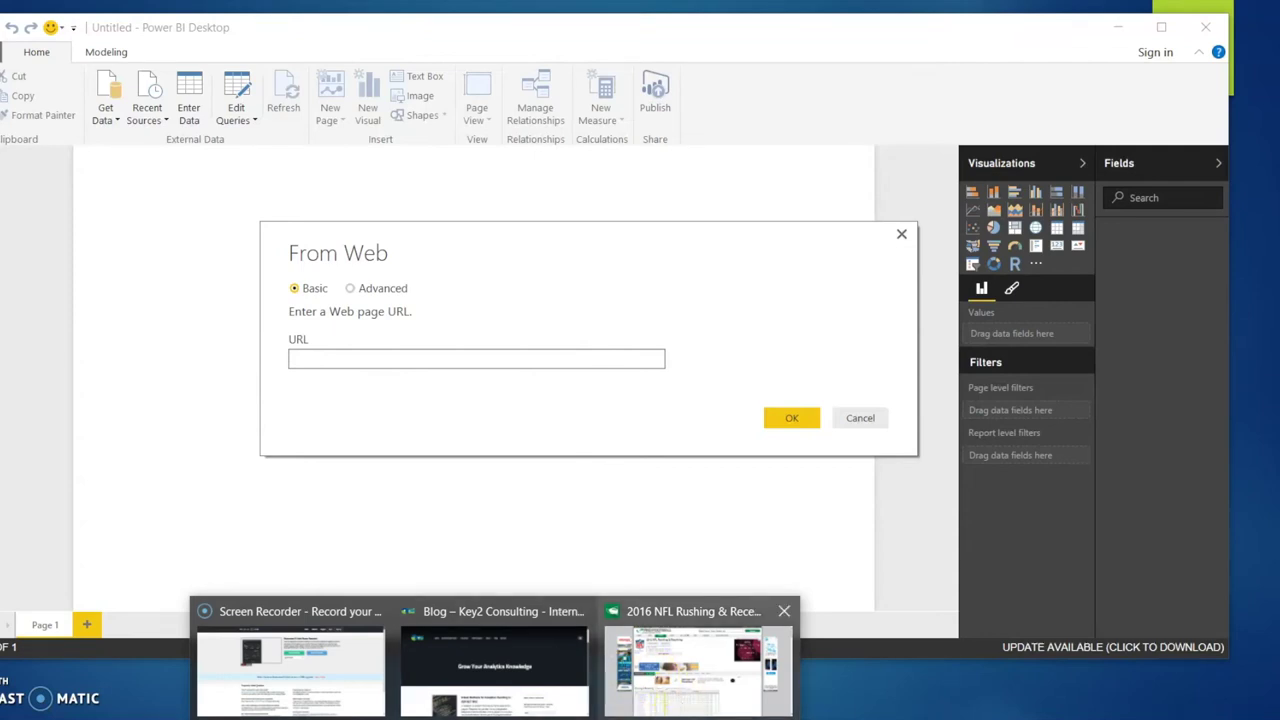
# Review the 2016 NFL Rushing & Receiving stats table in Edge and copy the page URL
pyautogui.click(697, 665)
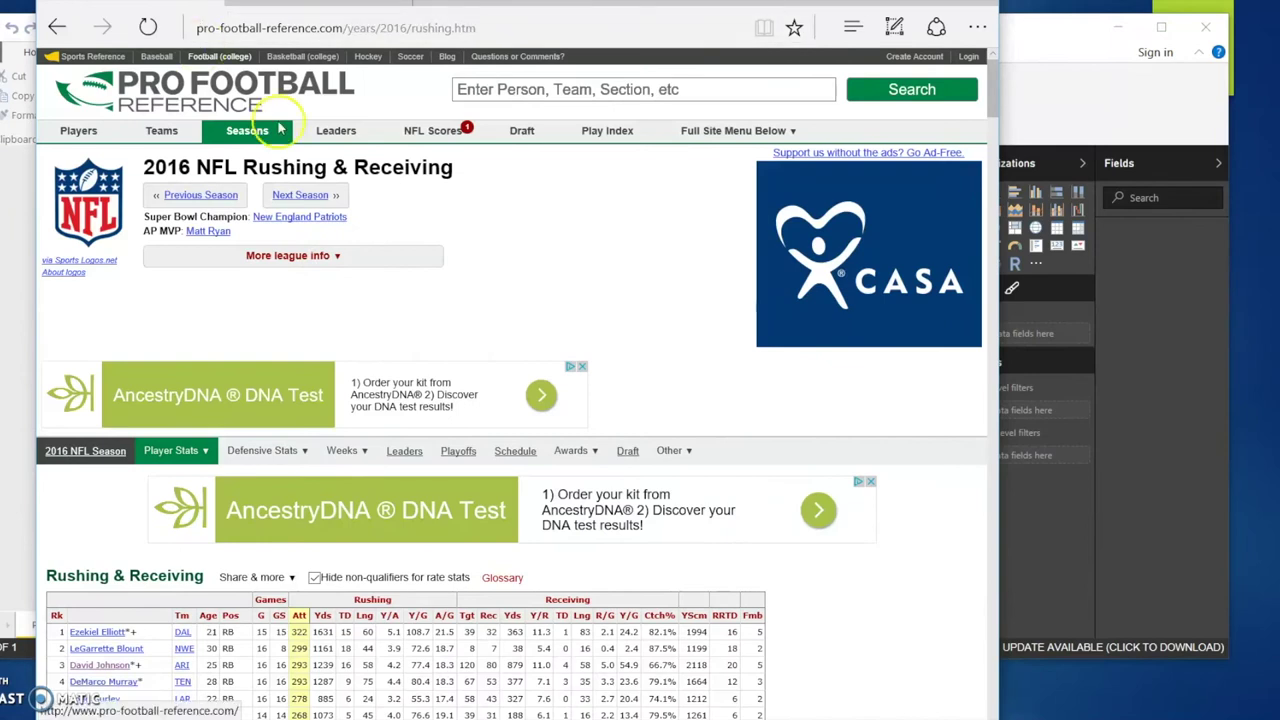
pyautogui.moveTo(300, 128)
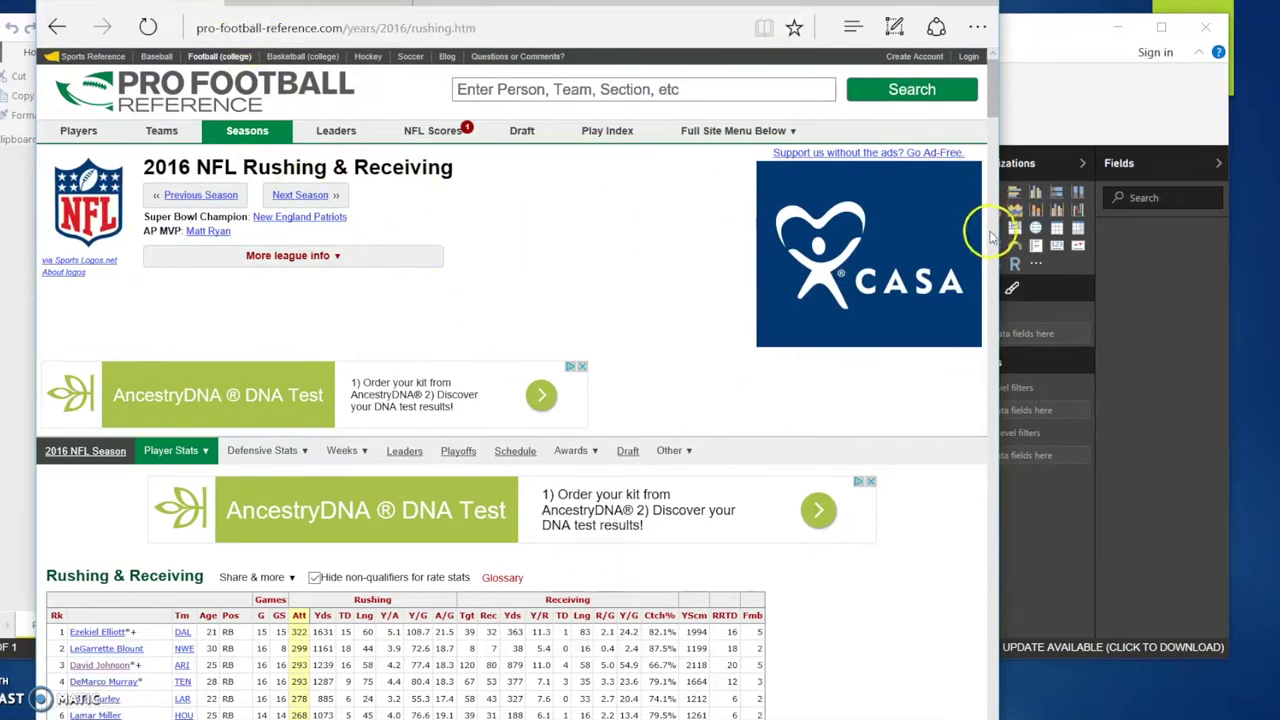
pyautogui.scroll(-5, 922, 454)
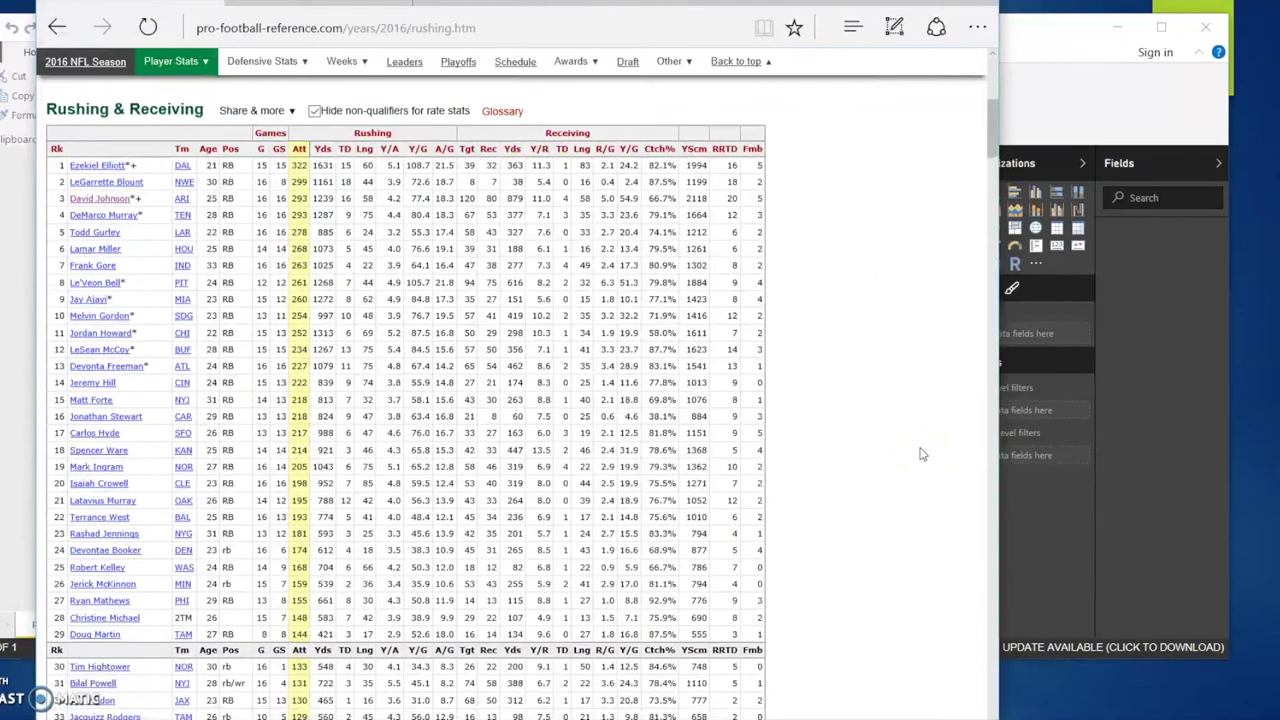
pyautogui.scroll(-3, 922, 454)
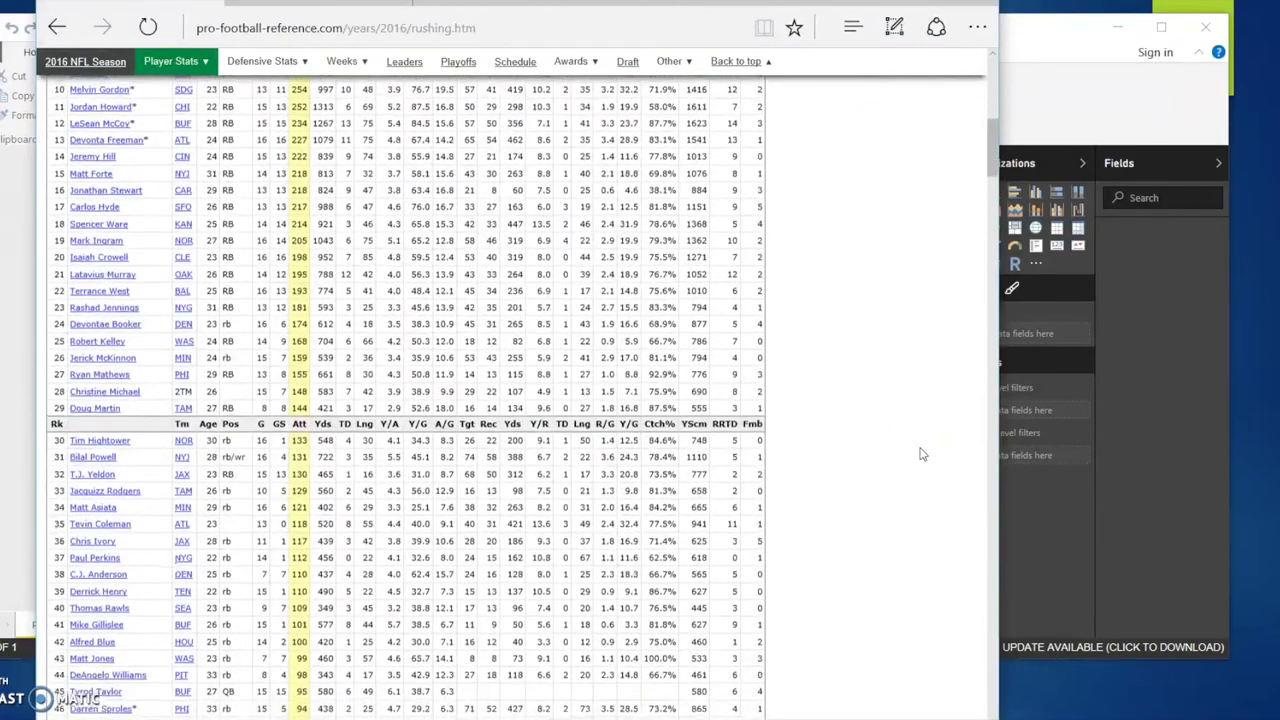
pyautogui.scroll(-9, 922, 454)
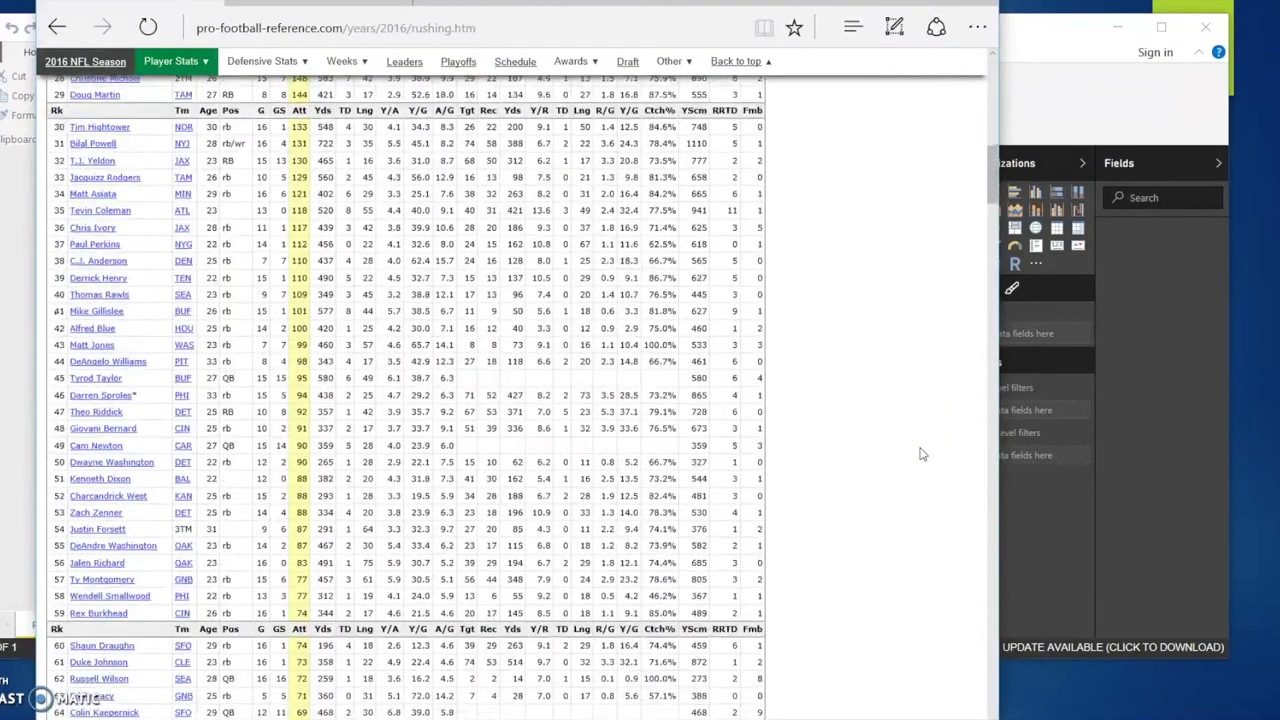
pyautogui.press('Home')
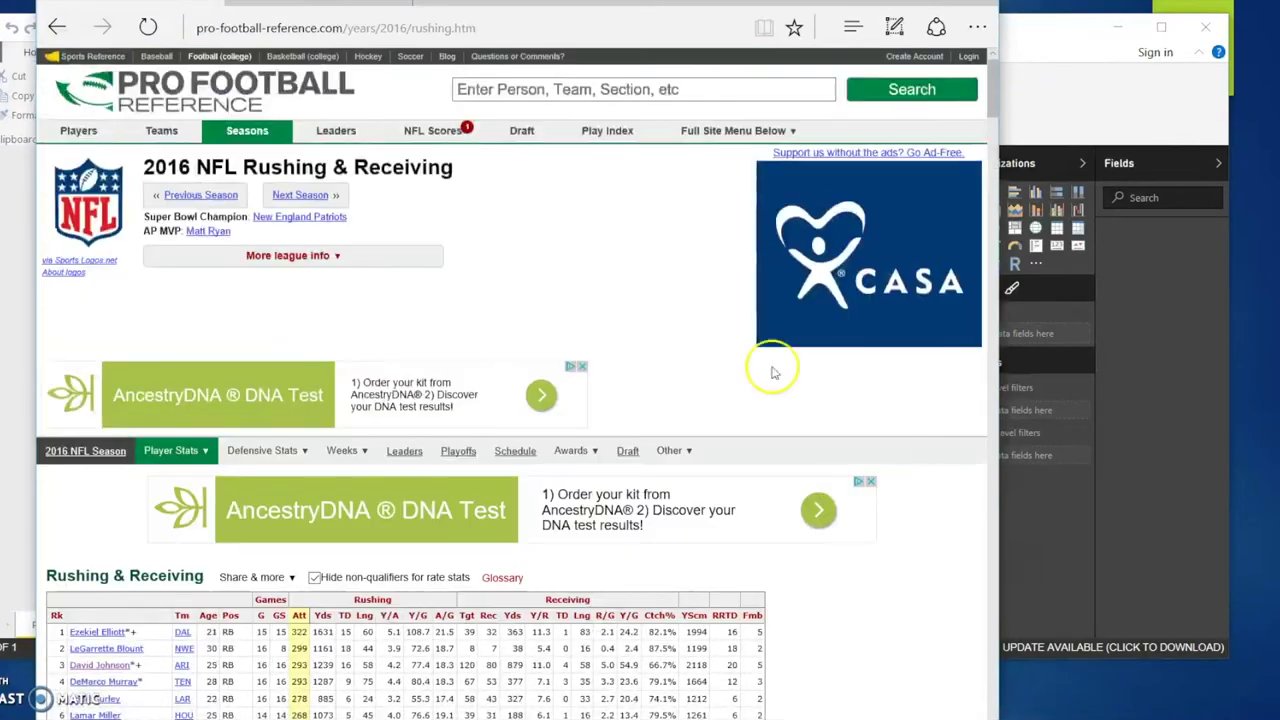
pyautogui.click(395, 28)
pyautogui.hotkey('ctrl', 'c')
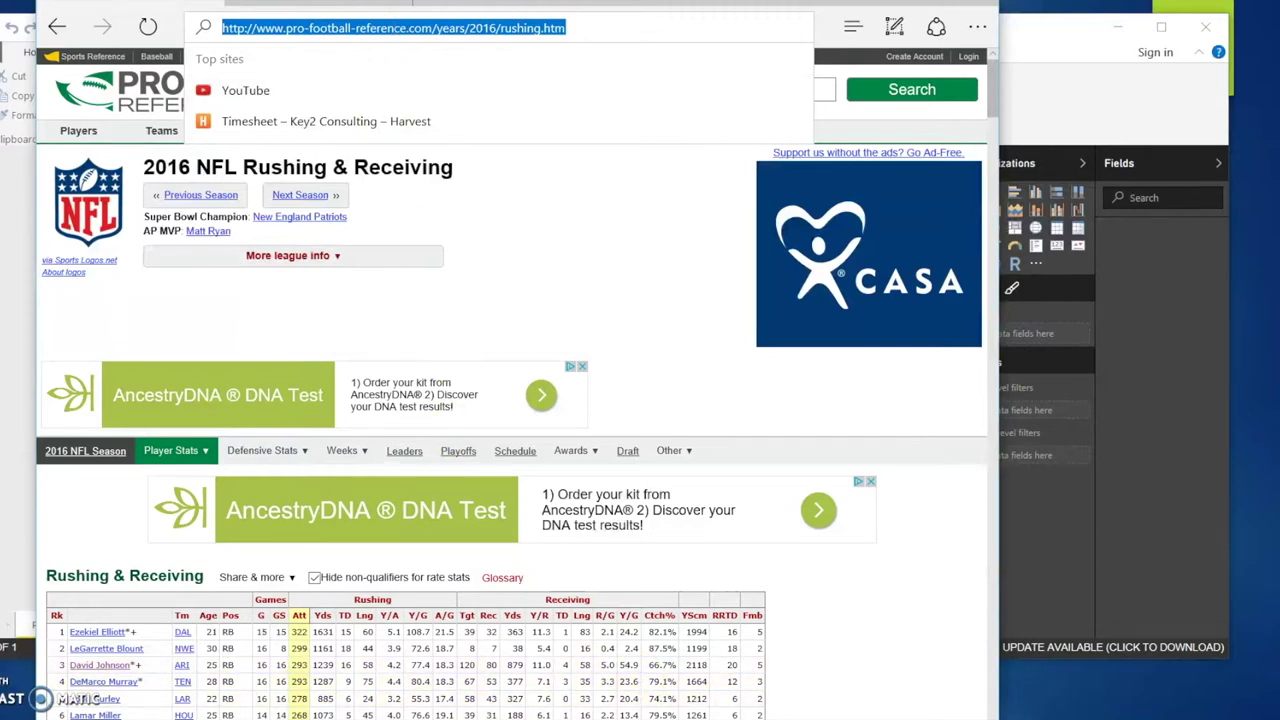
pyautogui.click(587, 719)
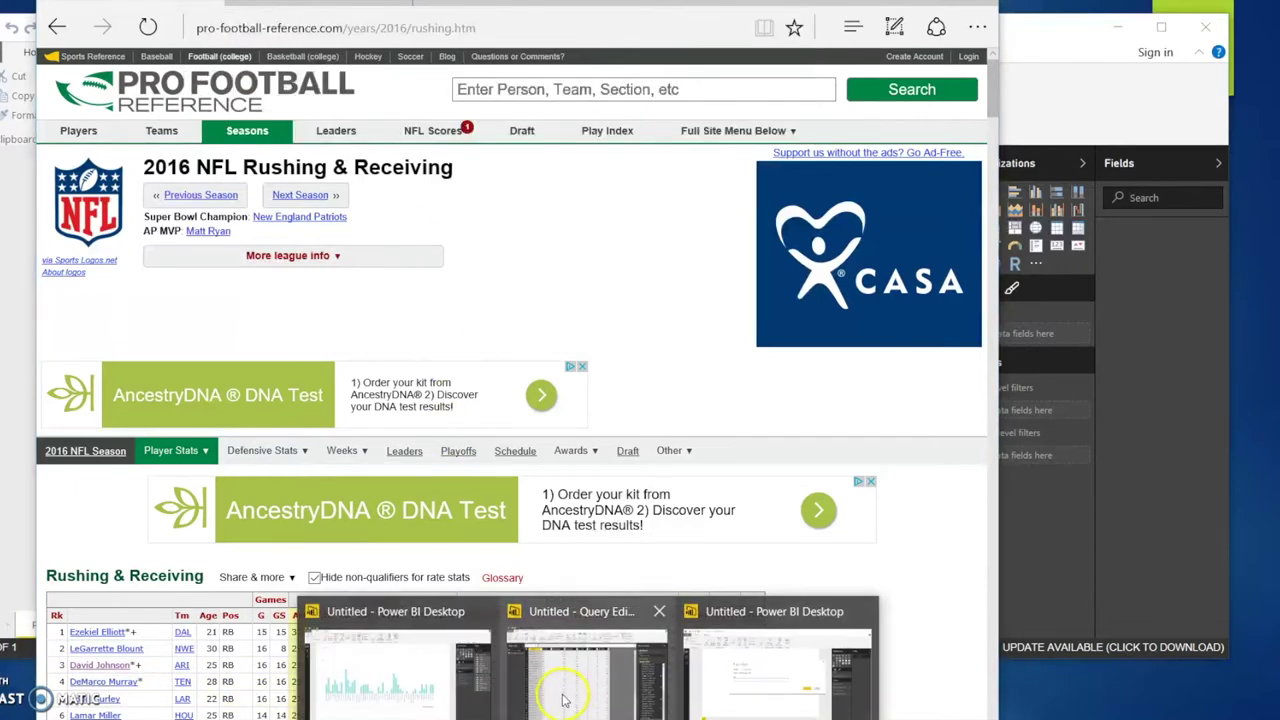
# Paste the rushing page URL into From Web and load the Rushing & Receiving Table
pyautogui.click(736, 700)
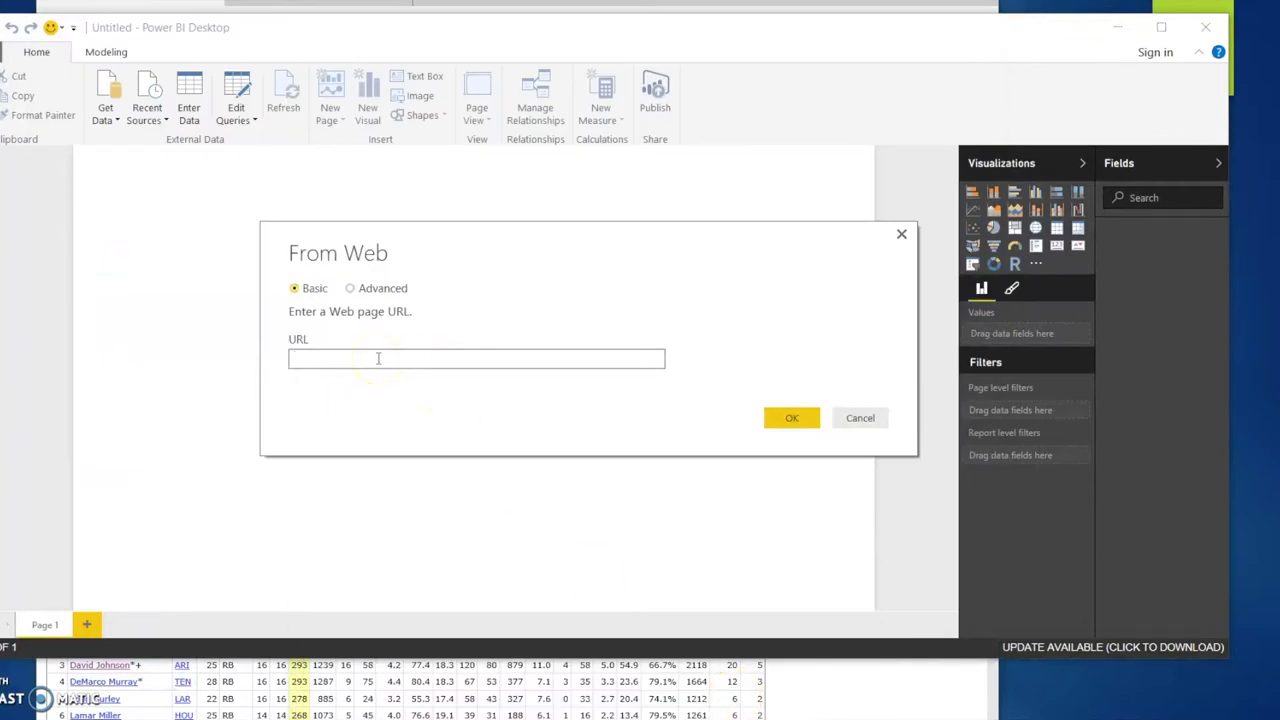
pyautogui.hotkey('ctrl', 'v')
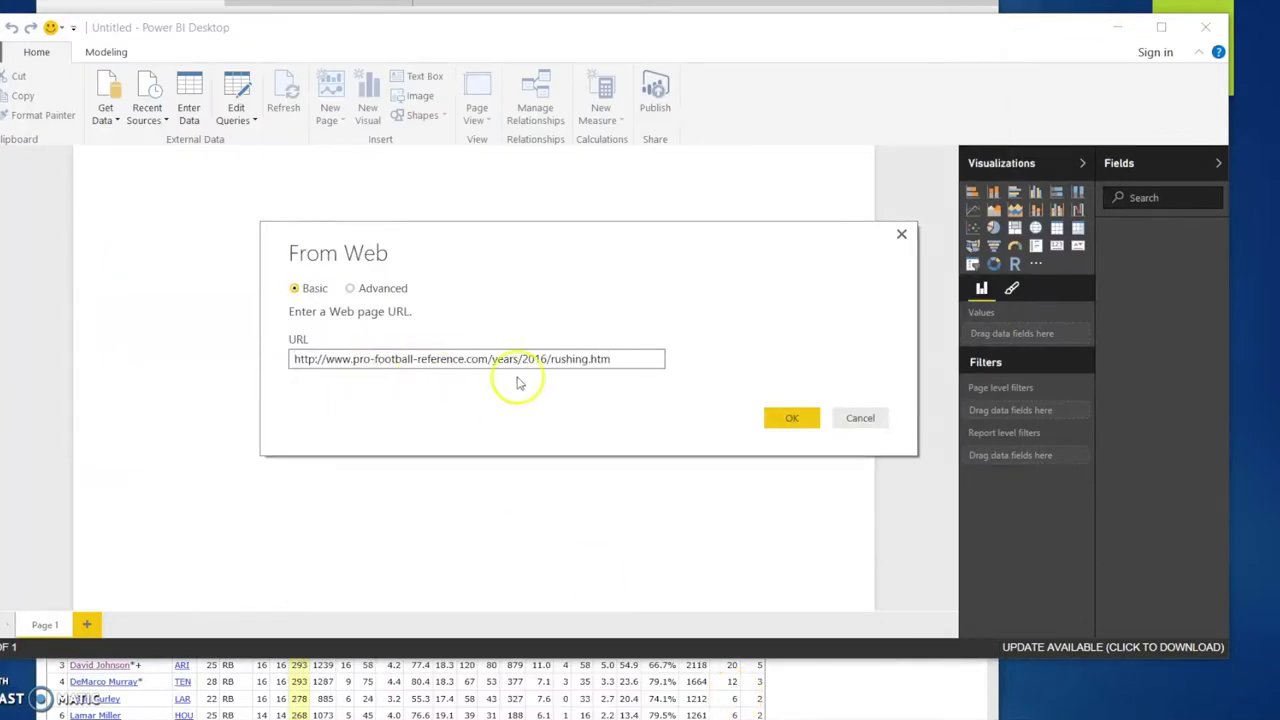
pyautogui.click(791, 419)
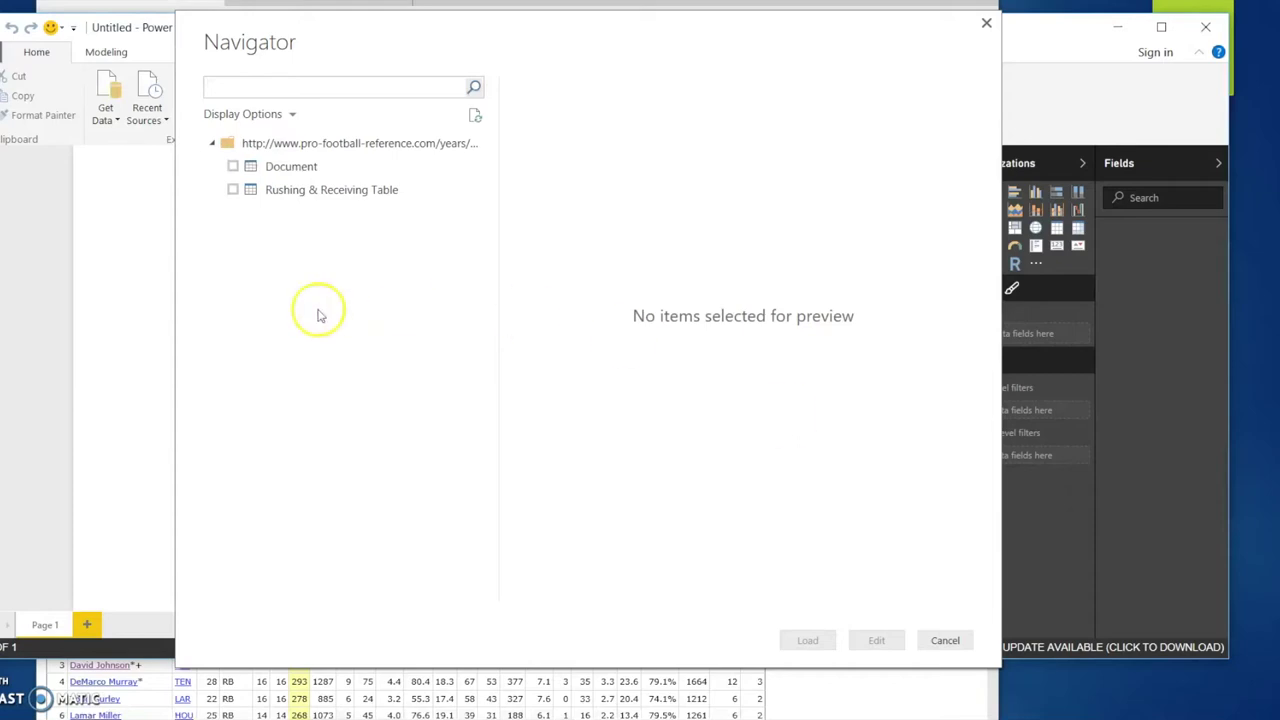
pyautogui.click(232, 190)
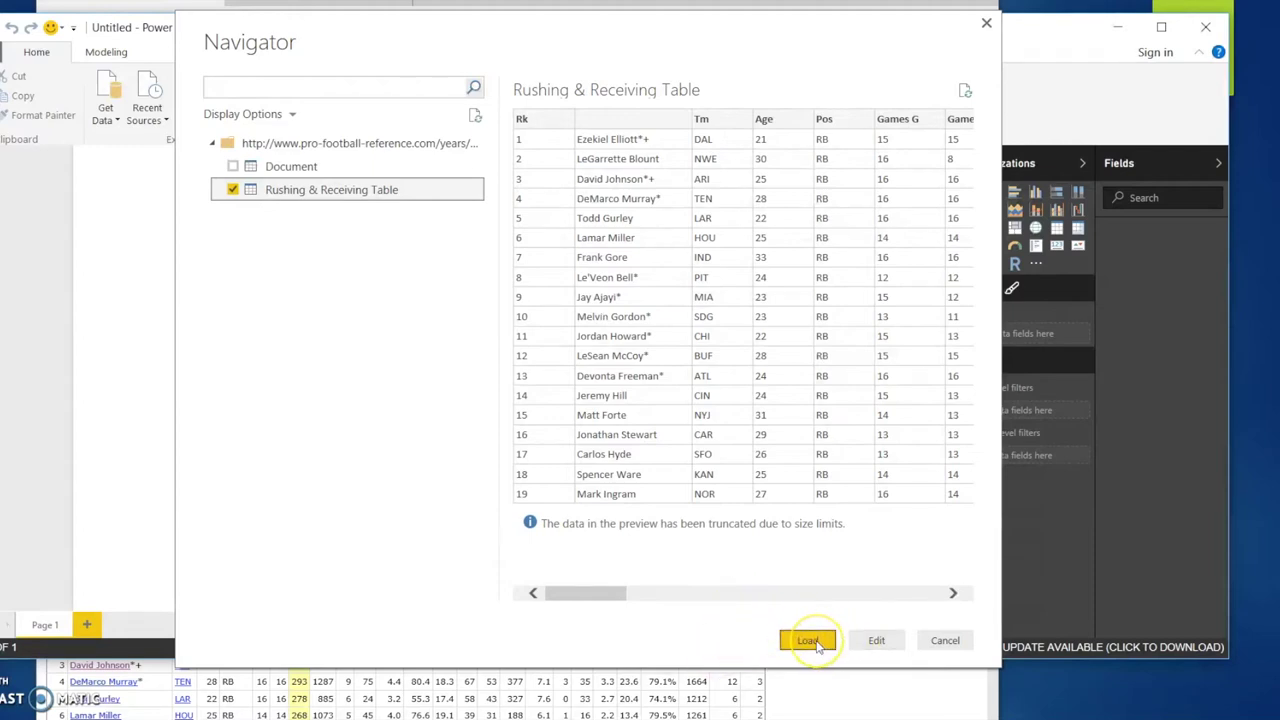
pyautogui.click(812, 641)
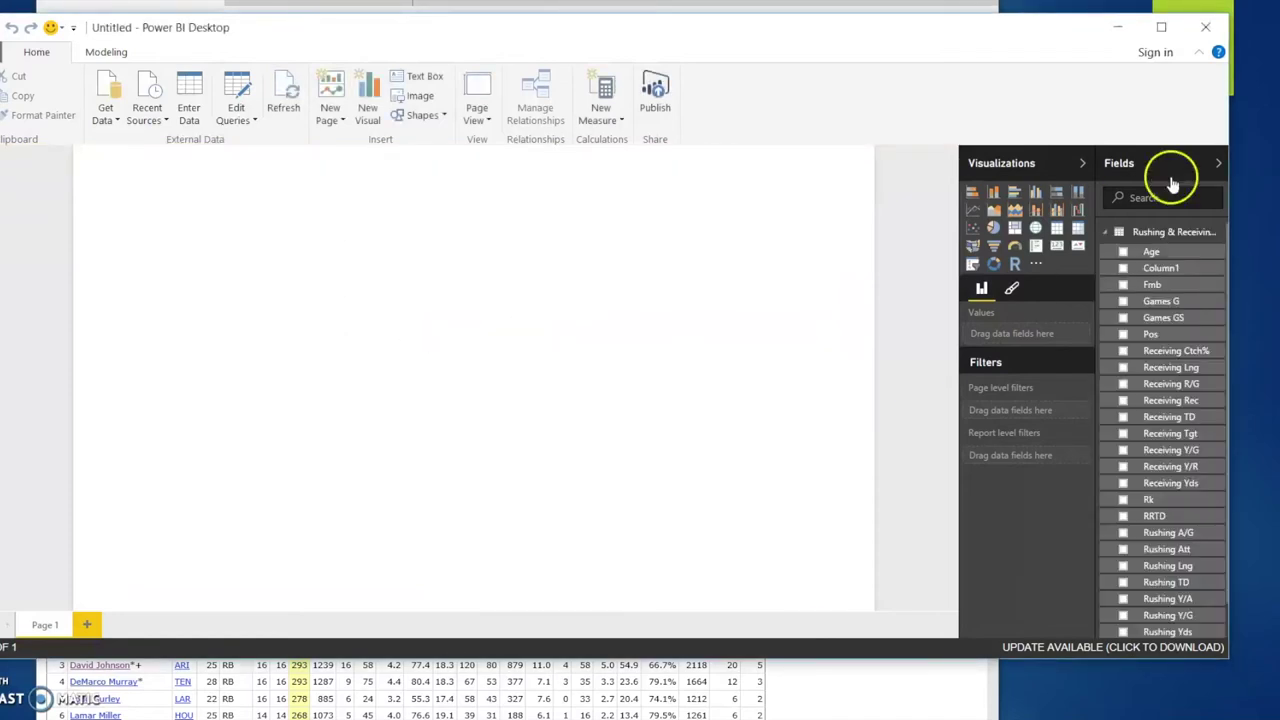
# Collapse the Rushing & Receiving field list and start another Web import
pyautogui.click(1106, 232)
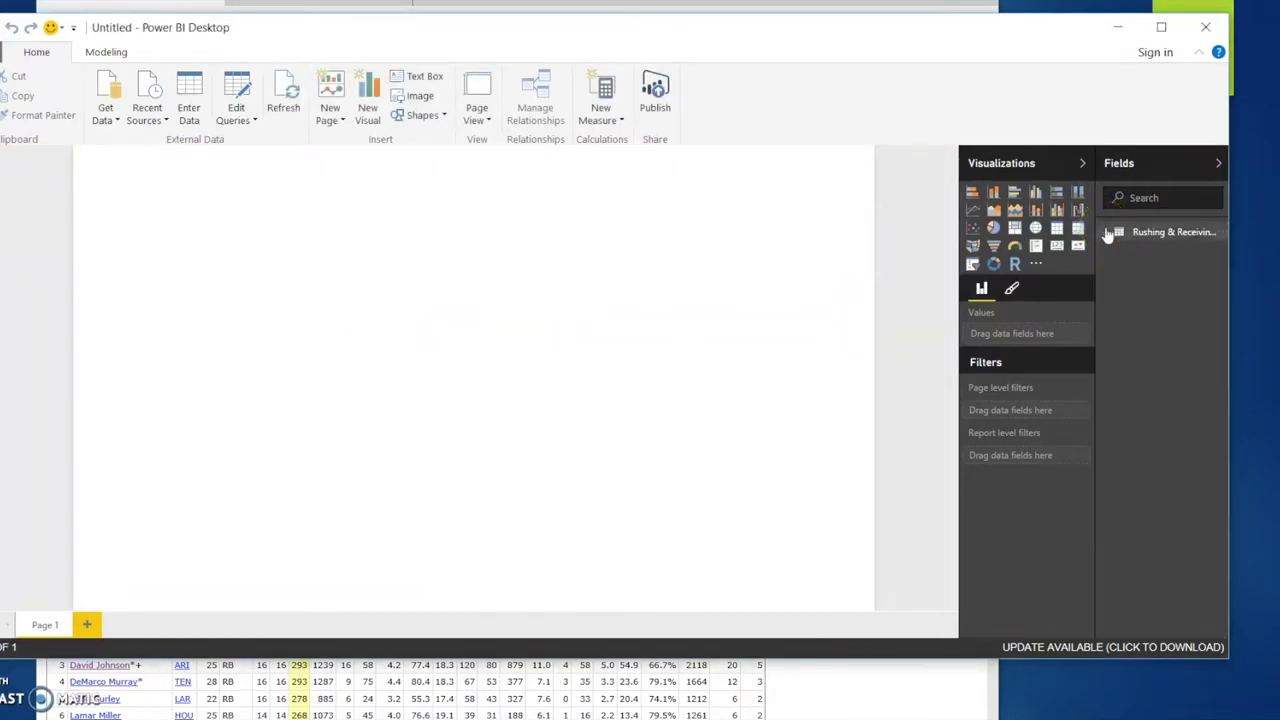
pyautogui.click(117, 121)
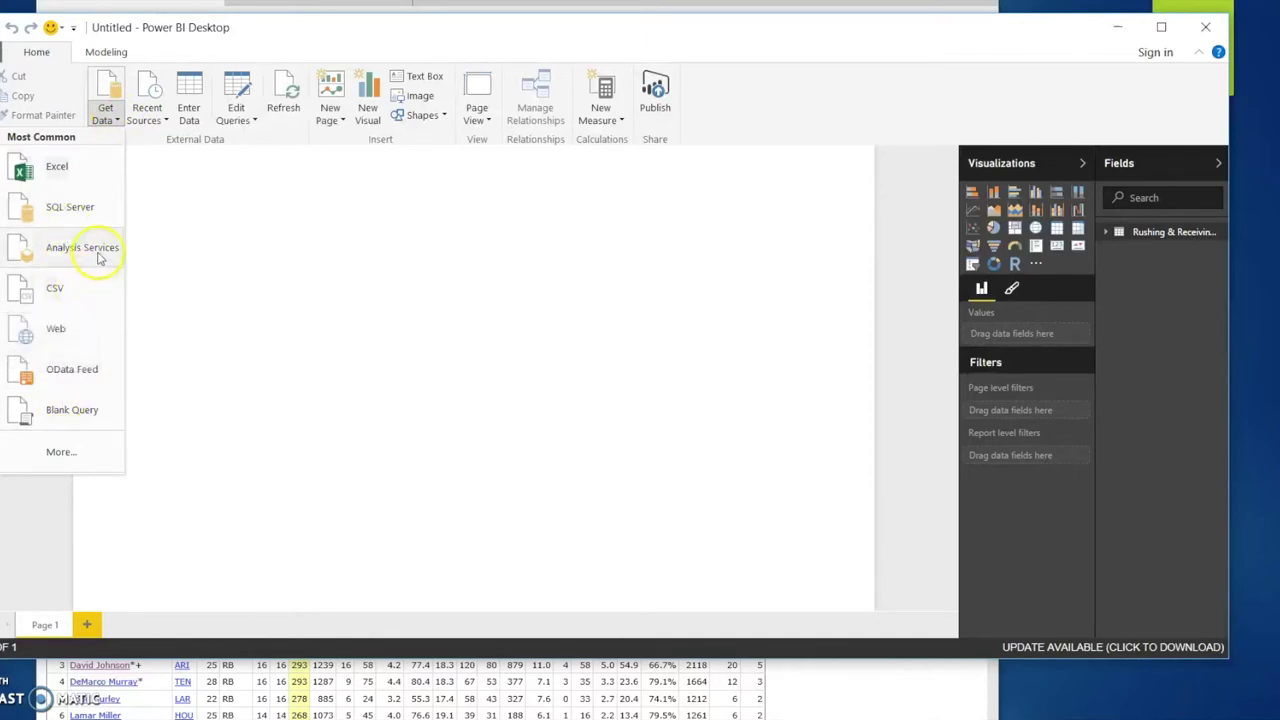
pyautogui.click(71, 333)
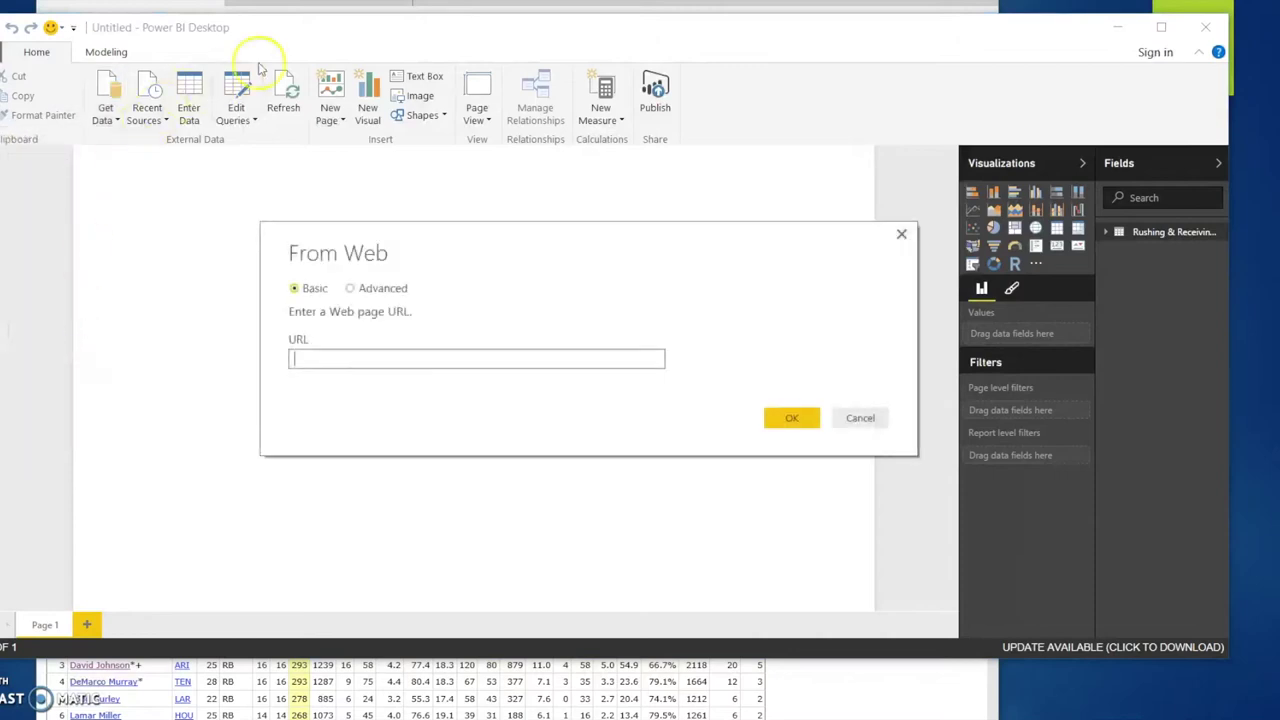
# Change the Edge address from rushing.htm to receiving.htm and load the 2016 receiving page
pyautogui.hotkey('alt', 'Tab')
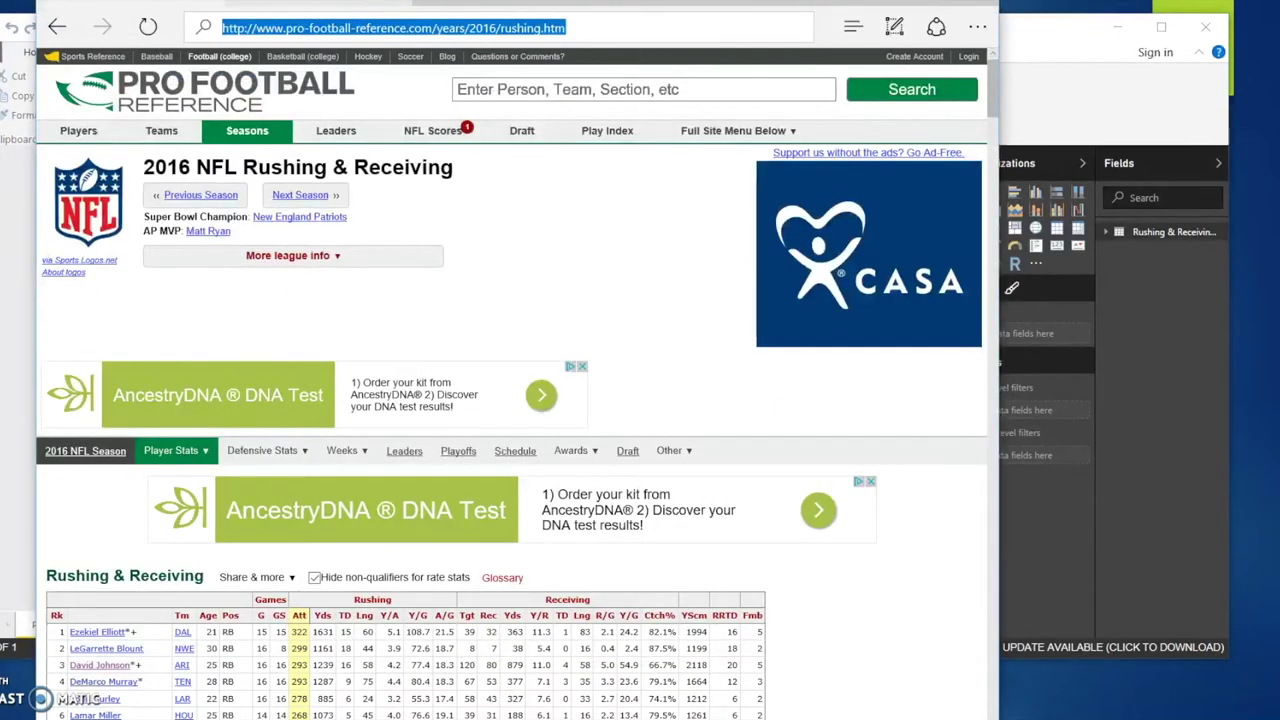
pyautogui.hotkey('ctrl', 'c')
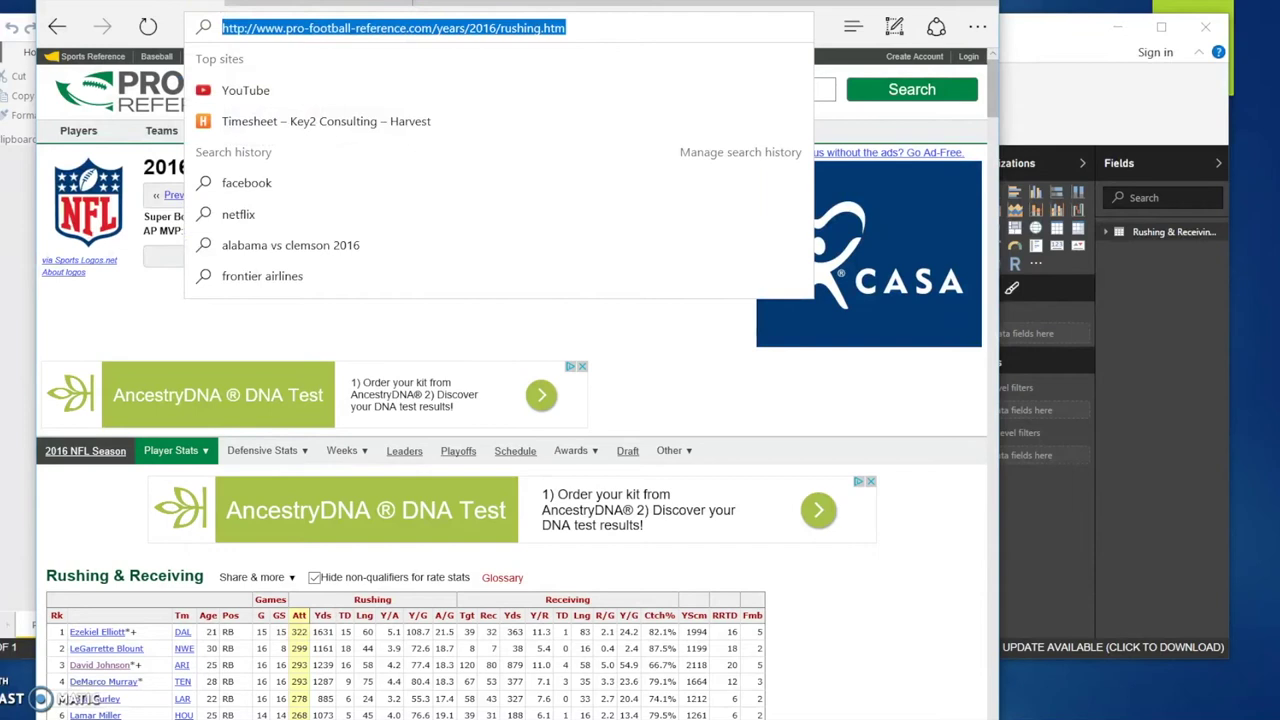
pyautogui.hotkey('ctrl', 'c')
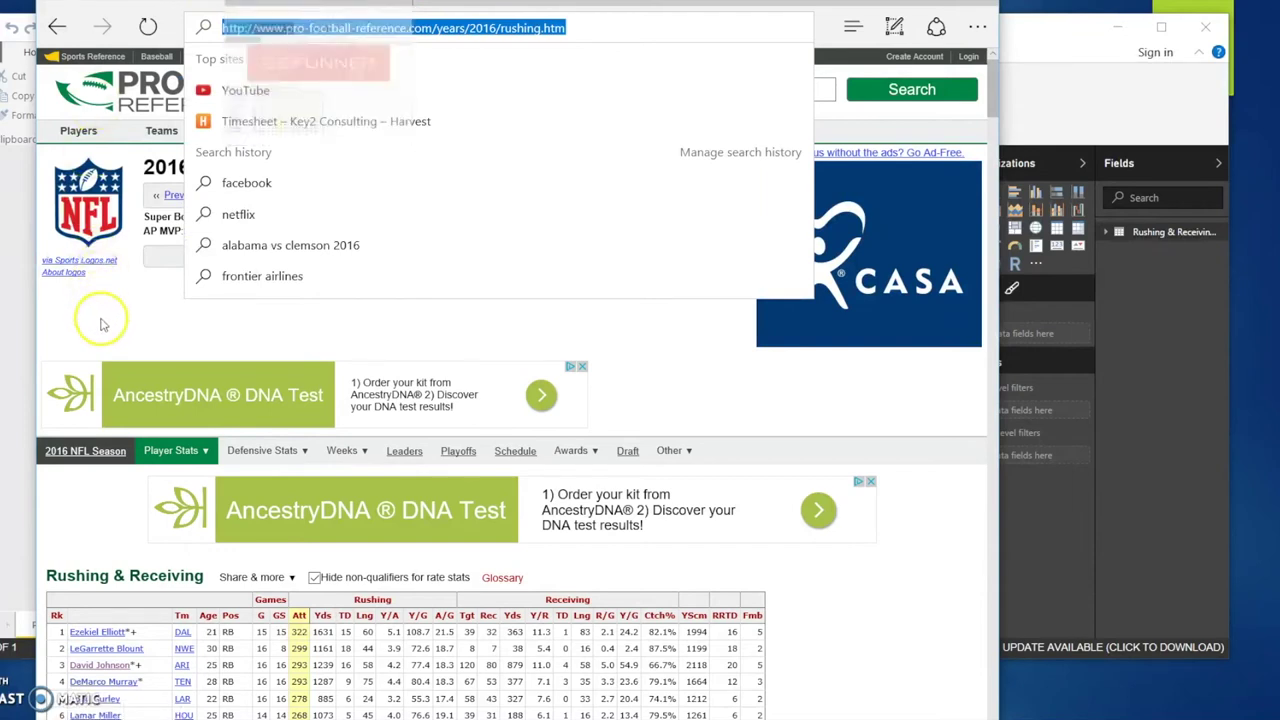
pyautogui.click(101, 325)
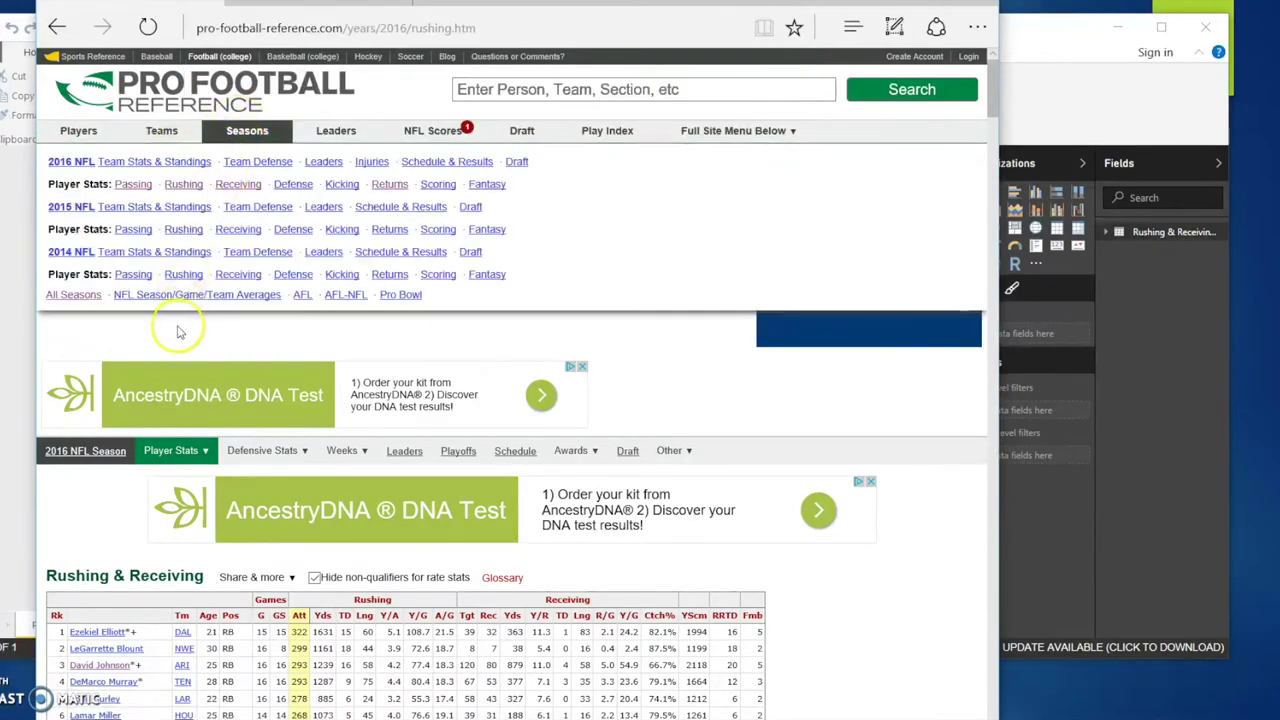
pyautogui.click(290, 27)
pyautogui.hotkey('ctrl', 'v')
pyautogui.press('Return')
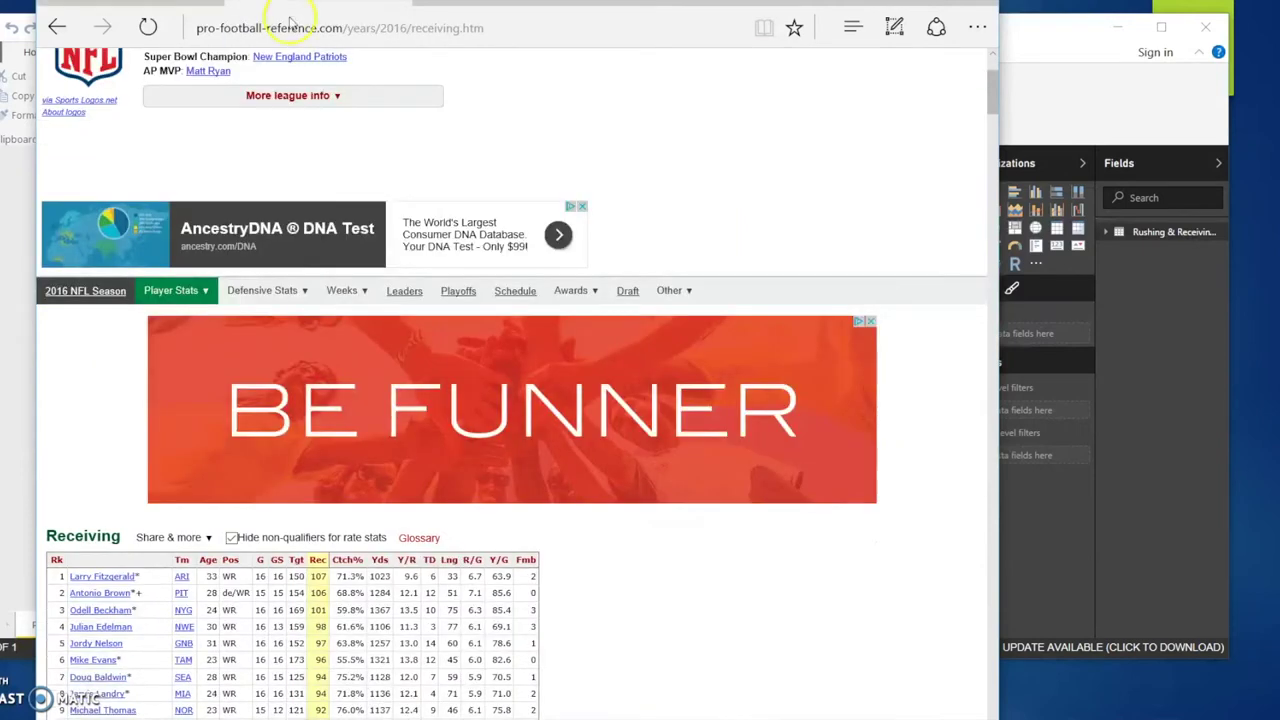
# Copy the receiving page URL and return to Power BI's From Web dialog
pyautogui.scroll(2, 258, 165)
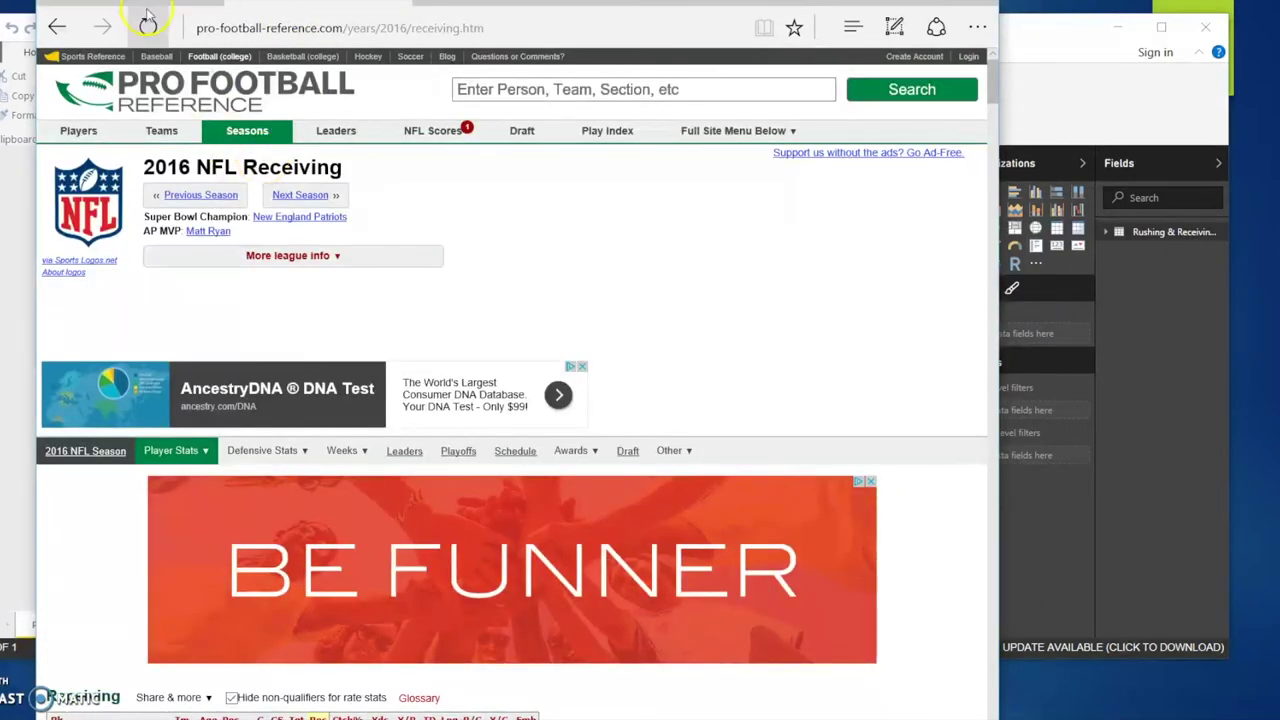
pyautogui.click(264, 28)
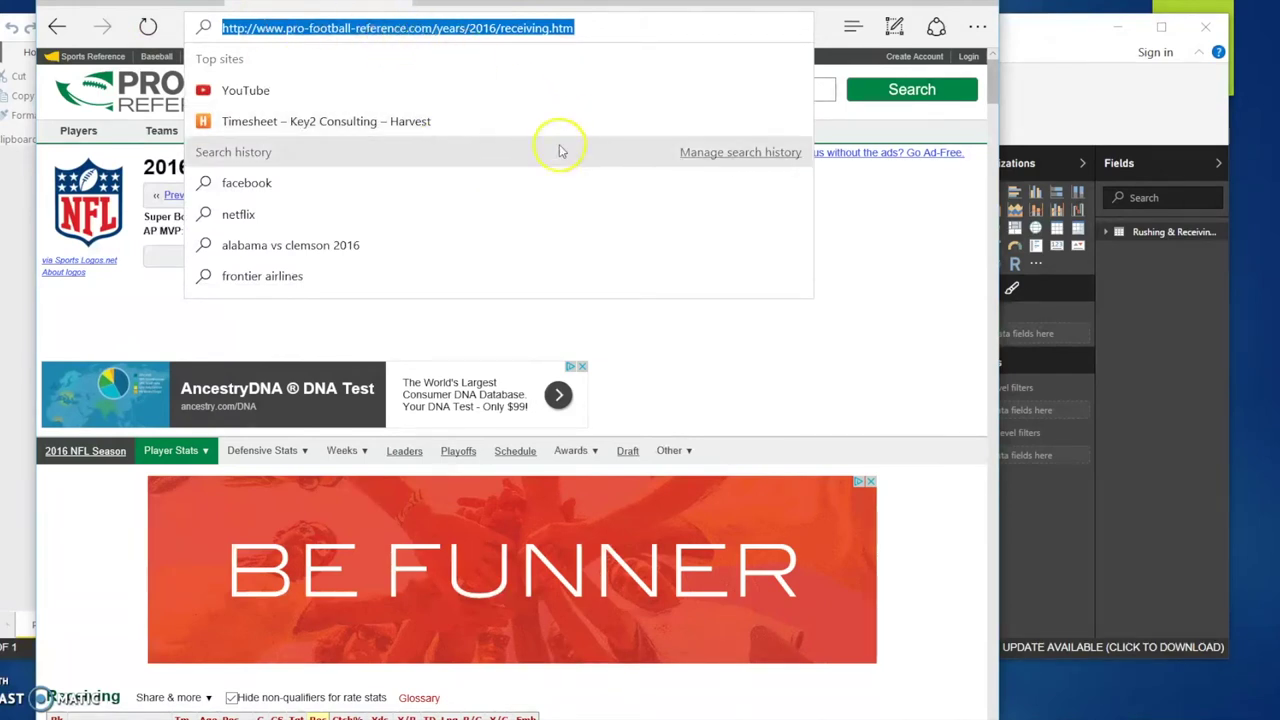
pyautogui.click(960, 462)
pyautogui.moveTo(991, 71); pyautogui.dragTo(994, 108)
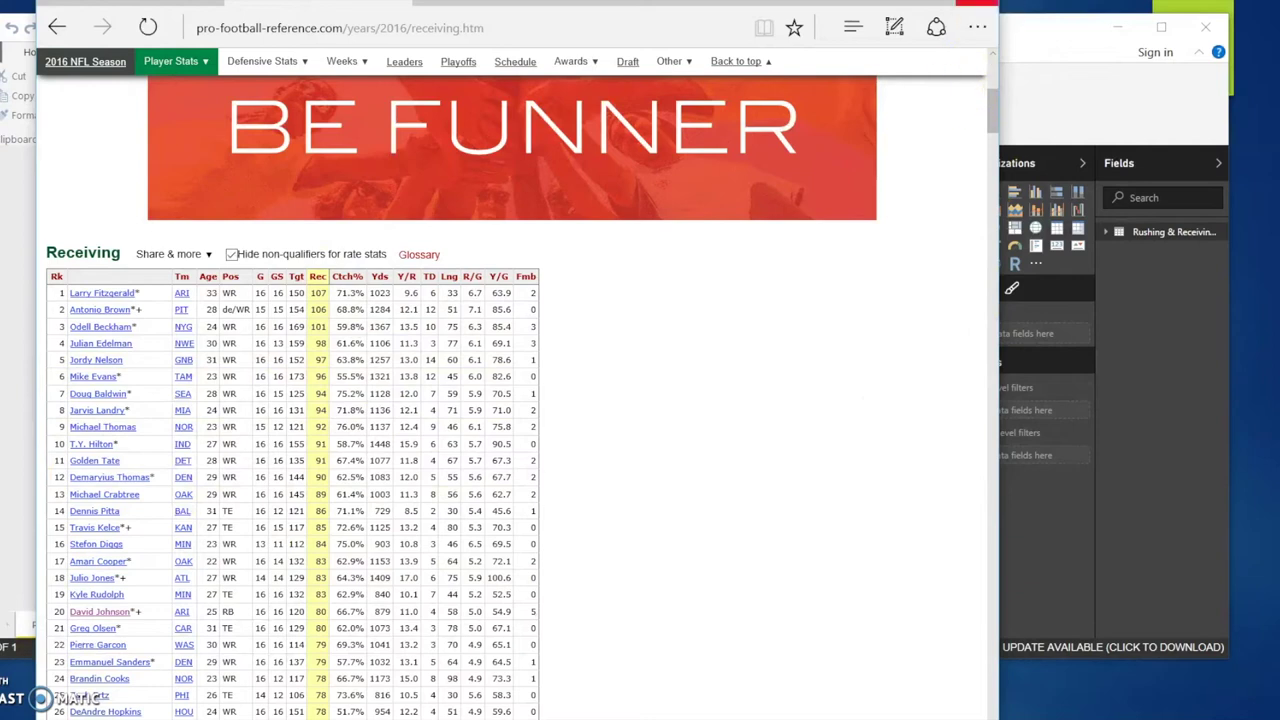
pyautogui.hotkey('alt', 'Tab')
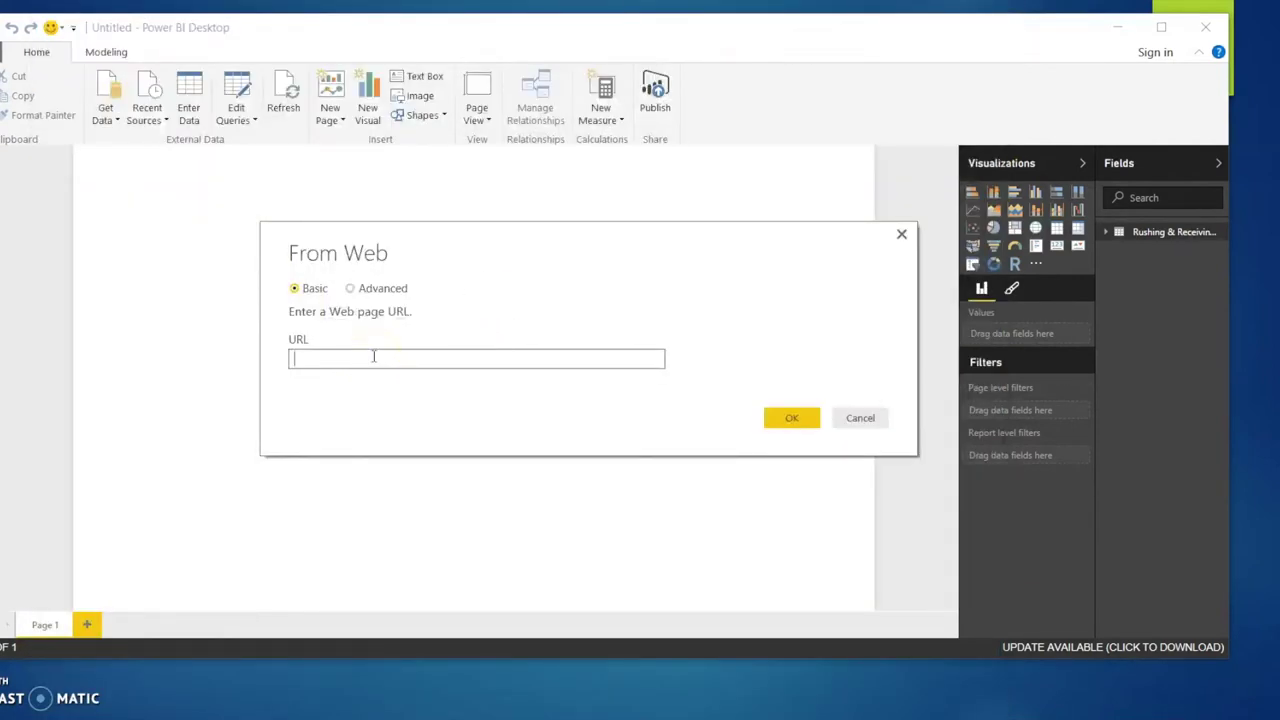
# Paste the receiving page URL into From Web, connect, and select the Receiving Table
pyautogui.hotkey('ctrl', 'v')
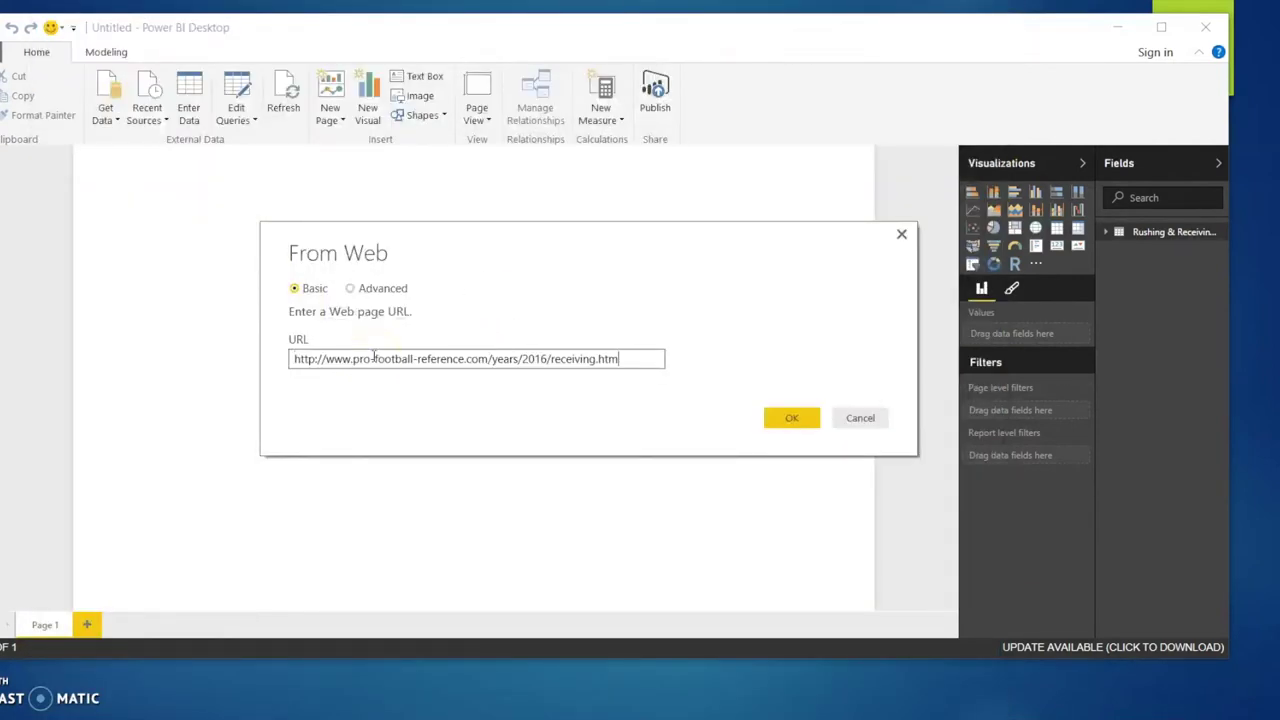
pyautogui.click(790, 420)
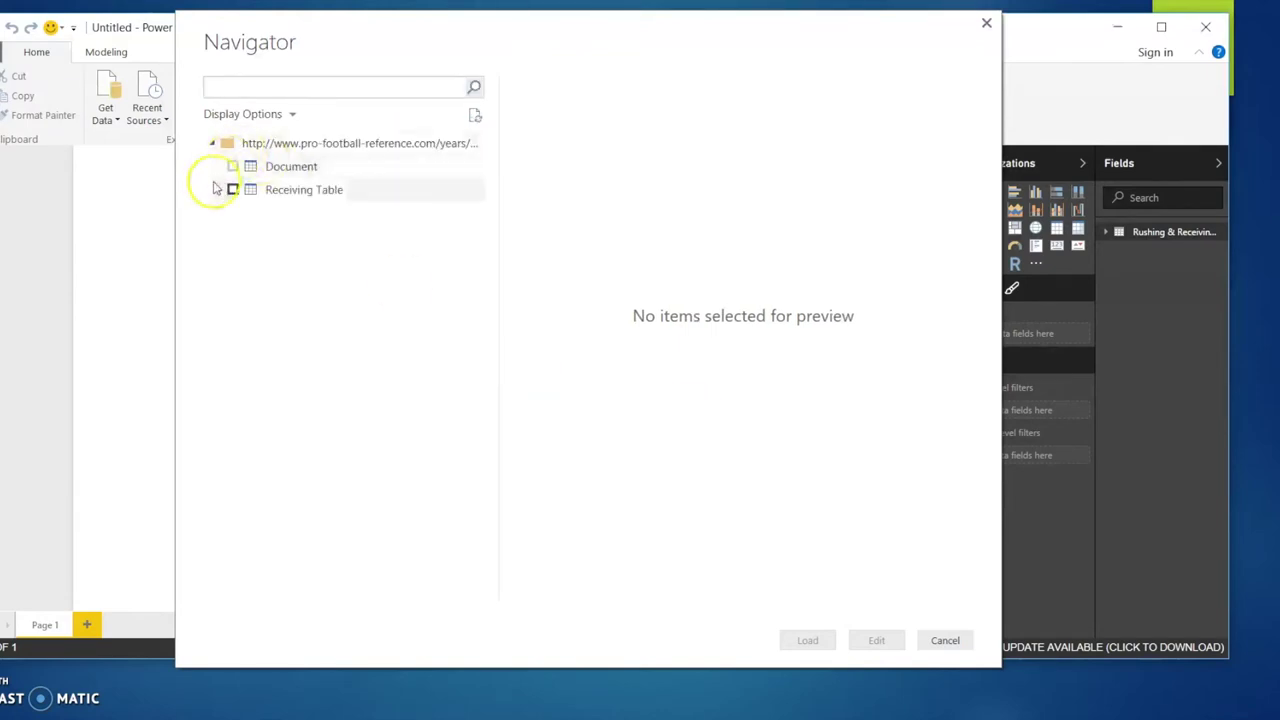
pyautogui.click(231, 191)
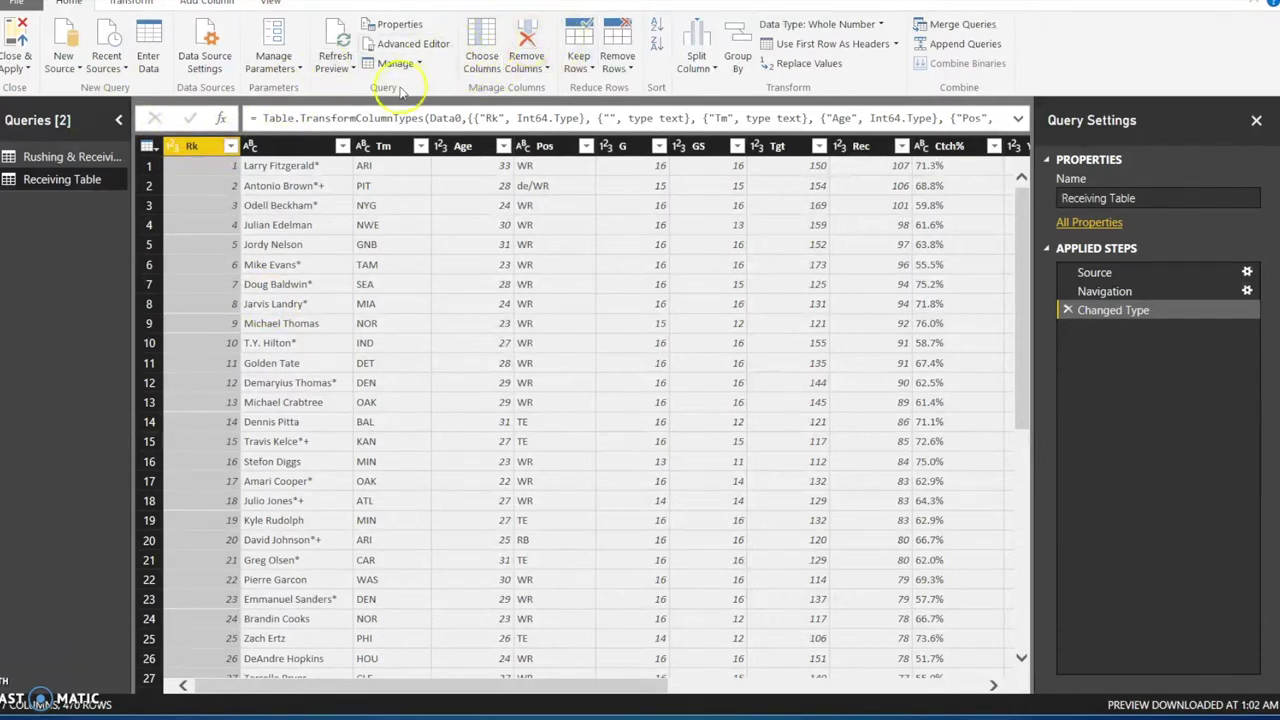
# Remove the Rk, Tm, Age, G, GS, Tgt, Rec and Ctch% columns from the Receiving Table
pyautogui.click(526, 45)
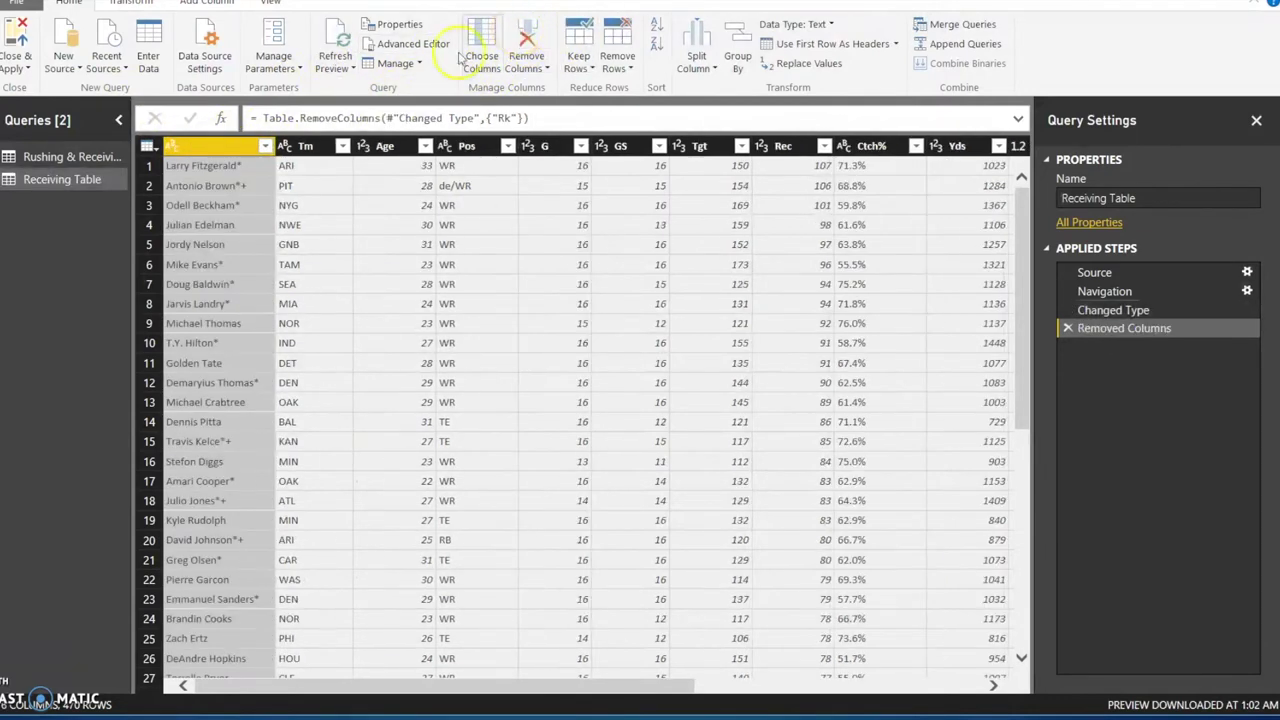
pyautogui.click(310, 146)
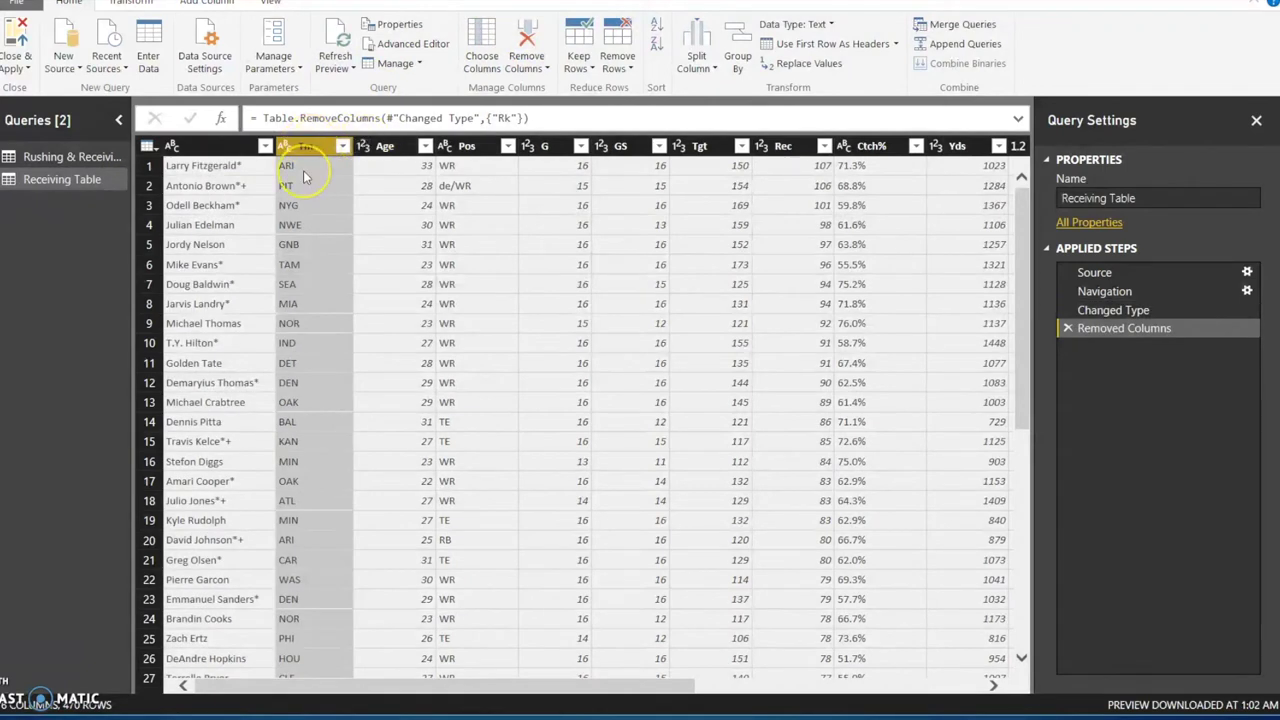
pyautogui.hotkey('shift', 'Right')
pyautogui.hotkey('shift', 'Right')
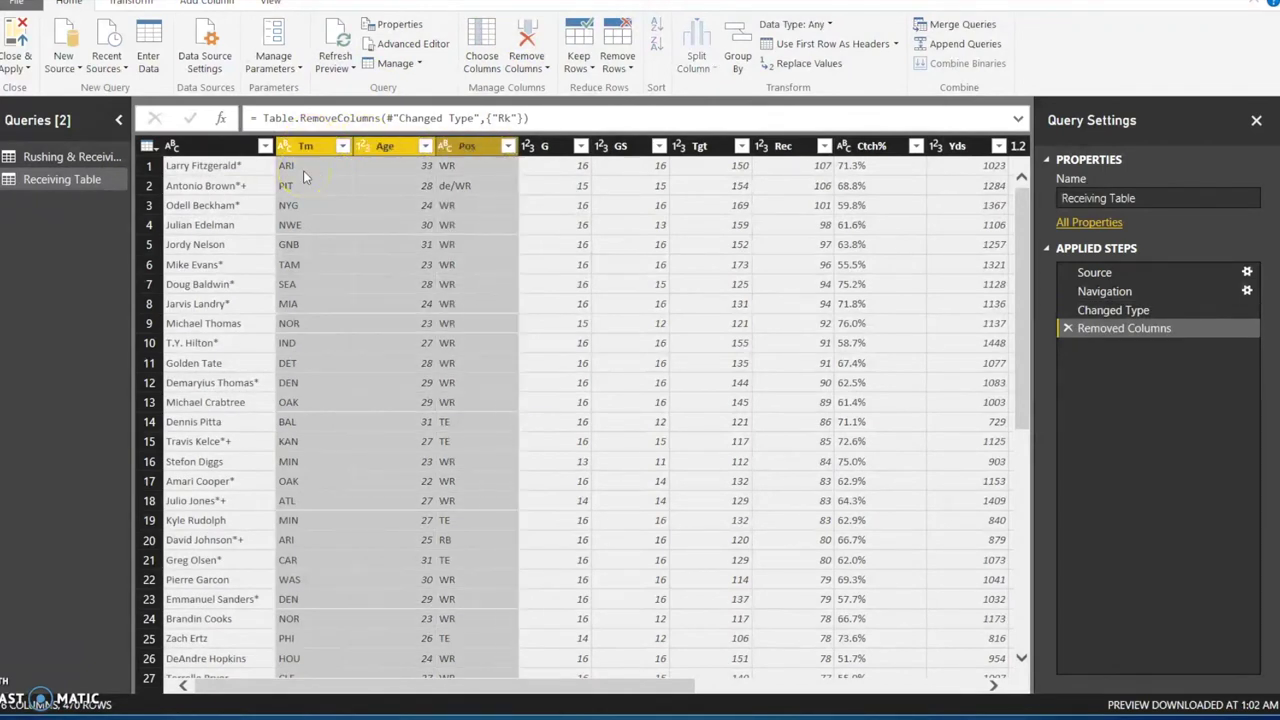
pyautogui.hotkey('shift', 'Left')
pyautogui.click(524, 45)
pyautogui.click(461, 146)
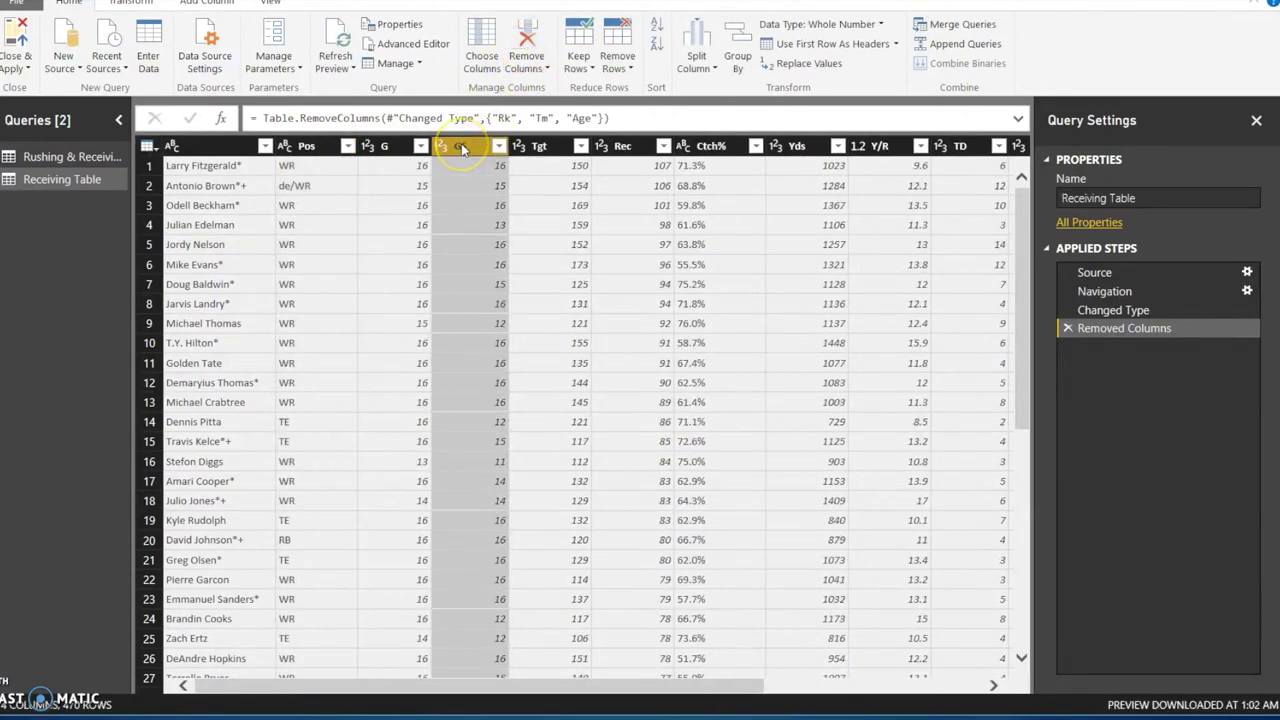
pyautogui.hotkey('shift', 'Left')
pyautogui.hotkey('shift', 'Right')
pyautogui.hotkey('shift', 'Right')
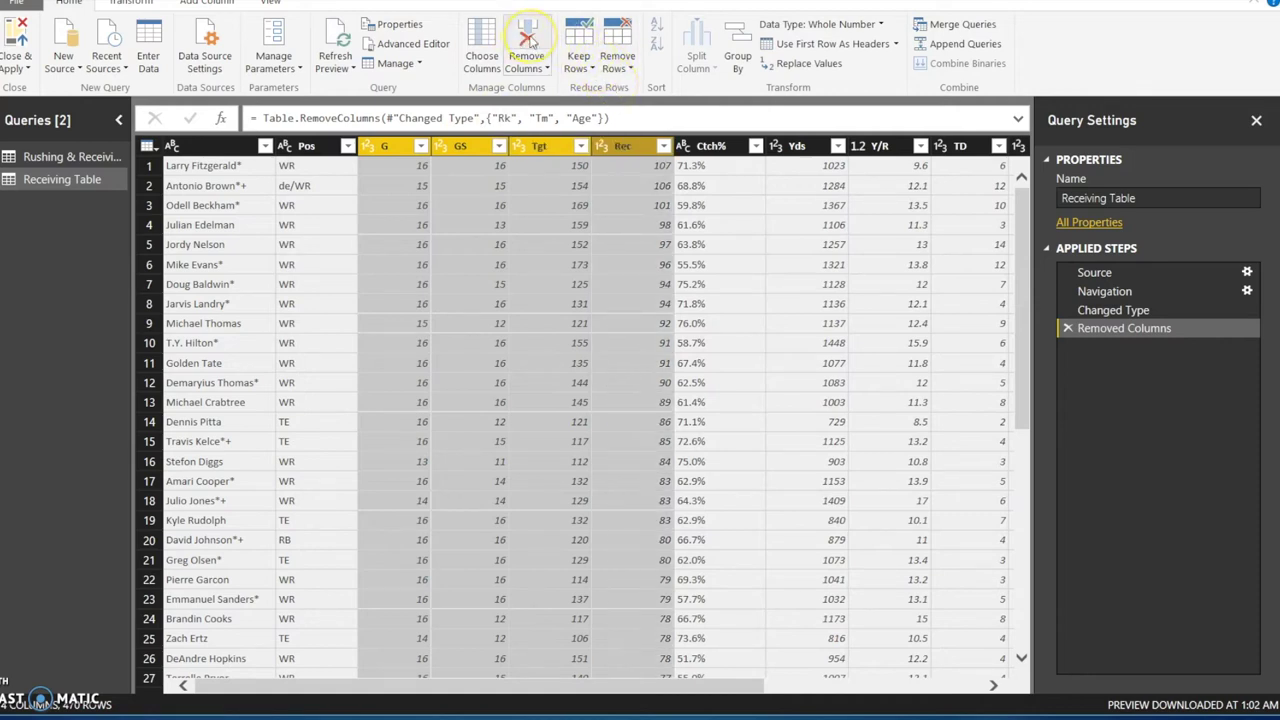
pyautogui.hotkey('shift', 'Right')
pyautogui.click(528, 40)
# Remove the remaining Y/R, Lng, R/G and Y/G columns, keeping Fmb
pyautogui.click(480, 148)
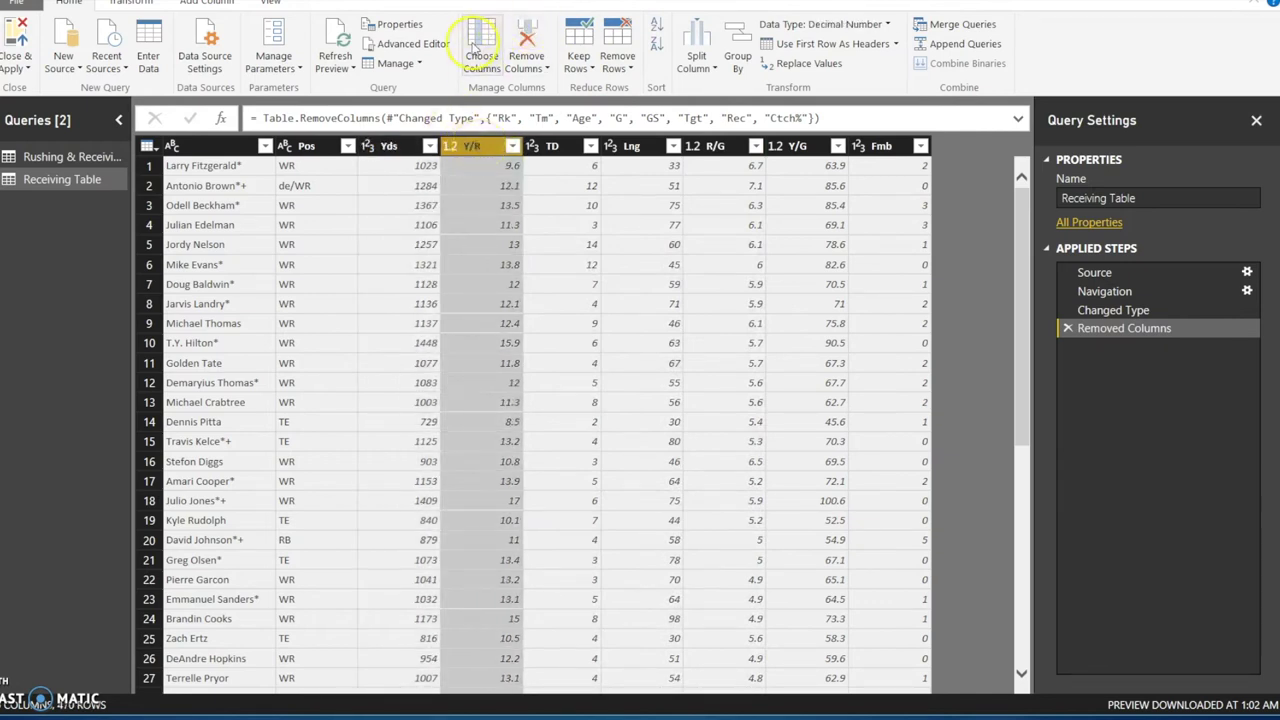
pyautogui.click(525, 40)
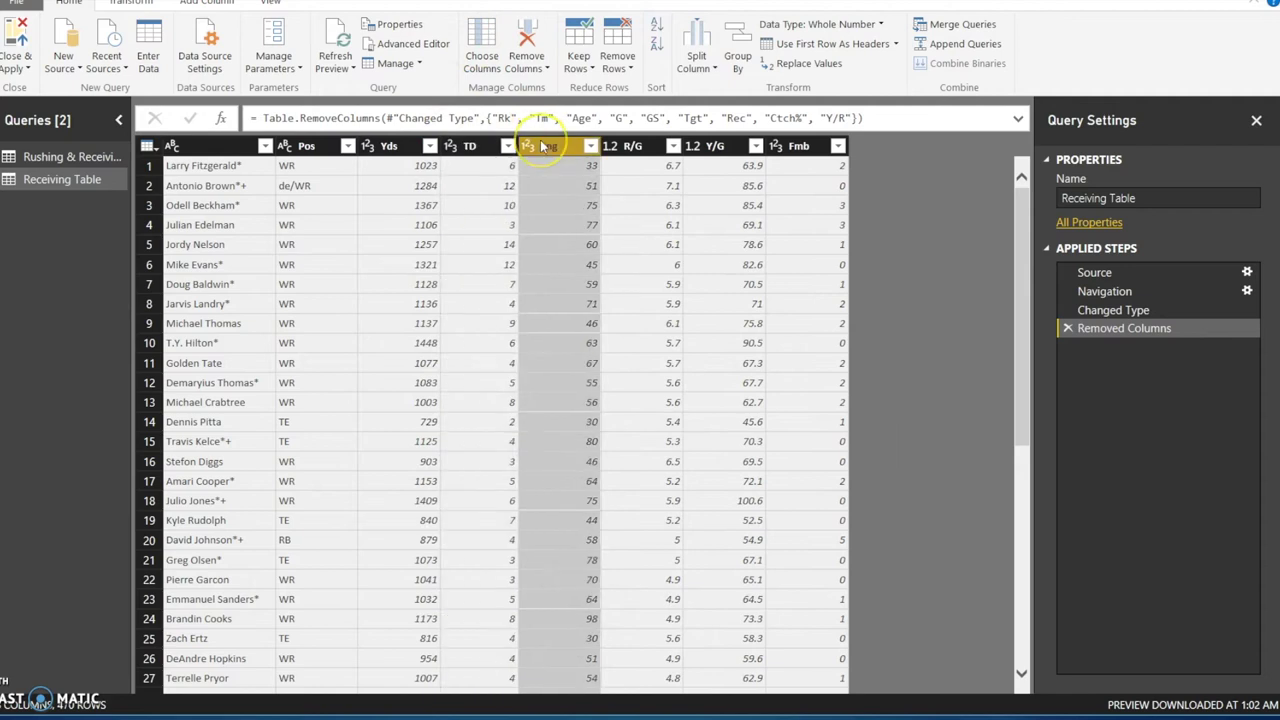
pyautogui.hotkey('shift', 'Right')
pyautogui.hotkey('shift', 'Right')
pyautogui.hotkey('shift', 'Right')
pyautogui.hotkey('shift', 'Left')
pyautogui.click(527, 42)
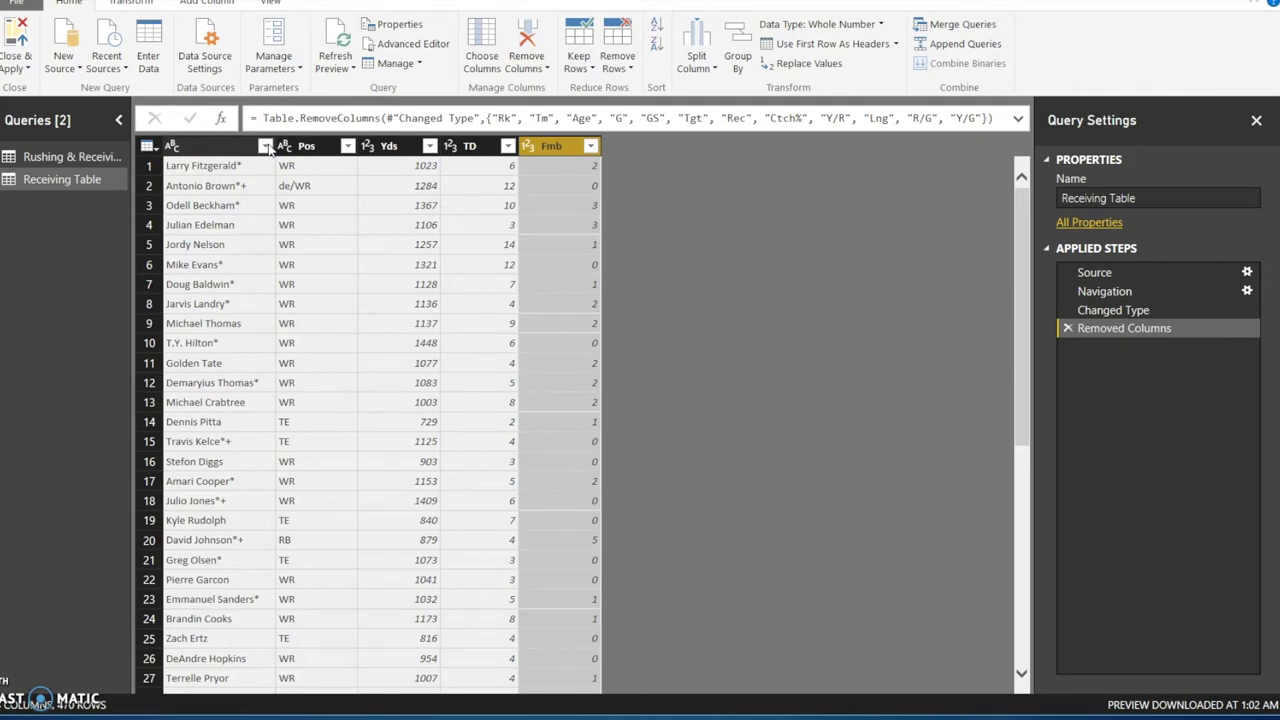
# Replace '*' with nothing in the player name column
pyautogui.click(200, 147)
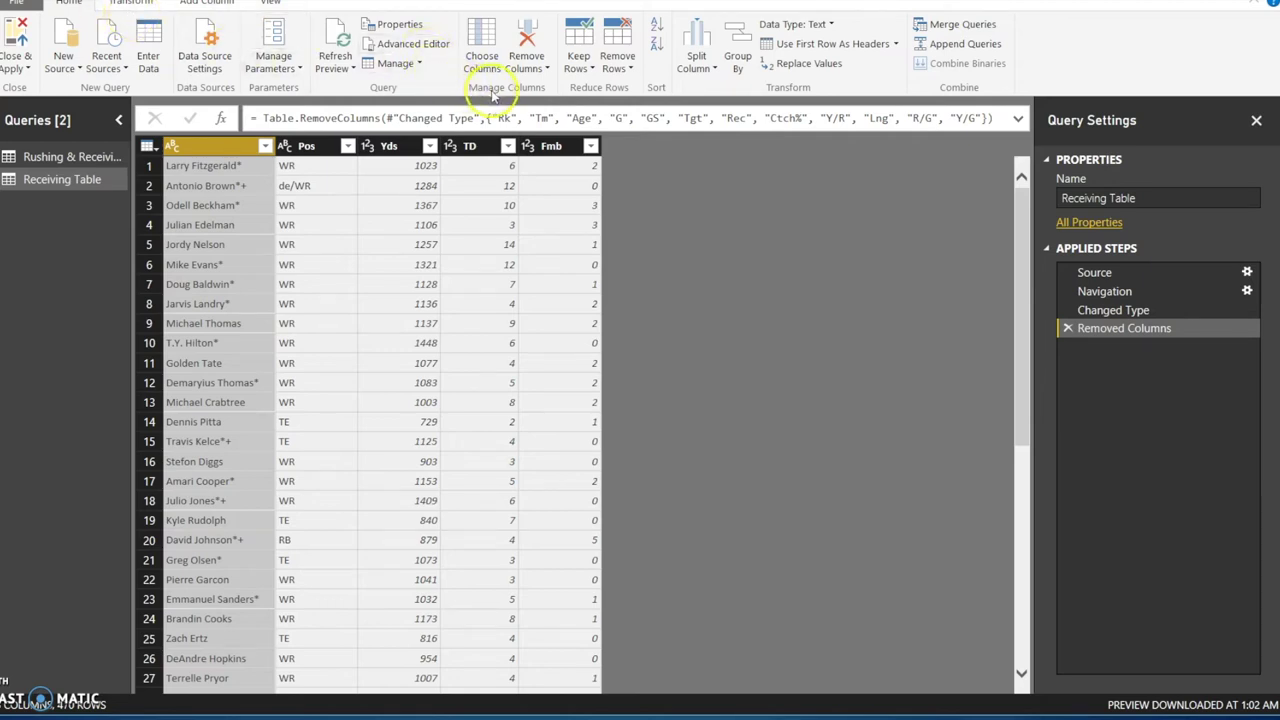
pyautogui.click(805, 63)
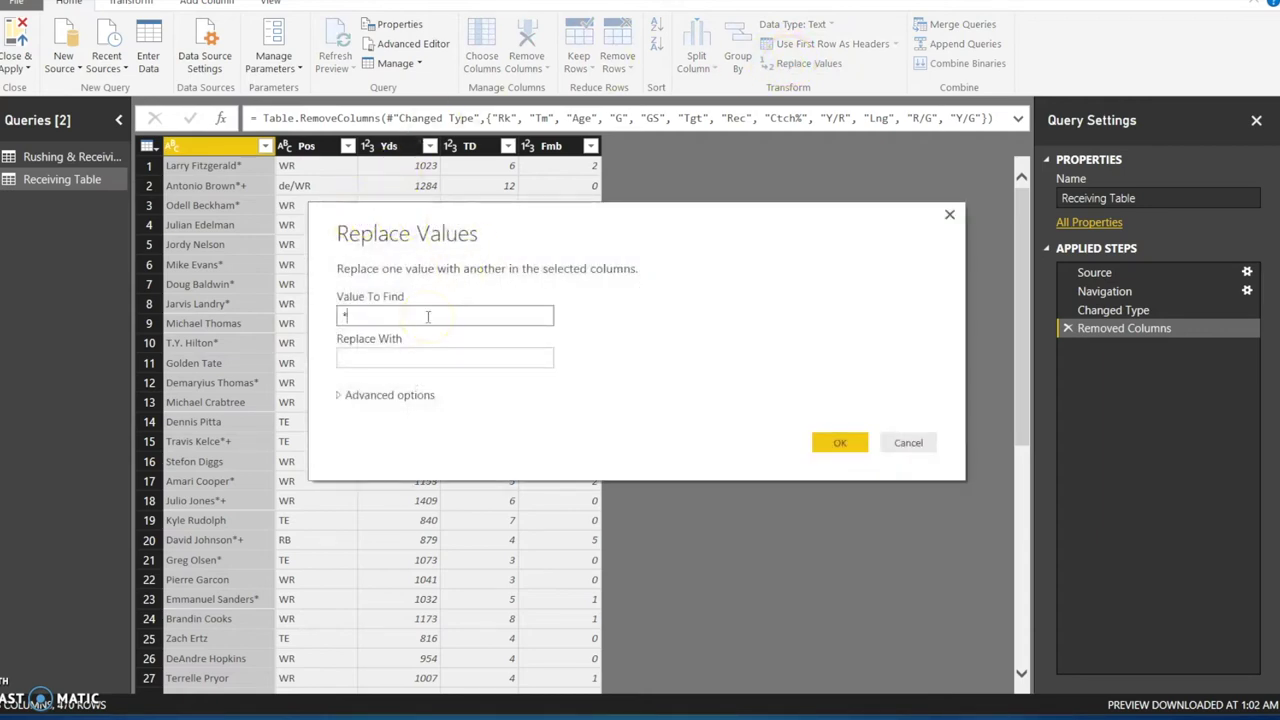
pyautogui.write('*')
pyautogui.press('Return')
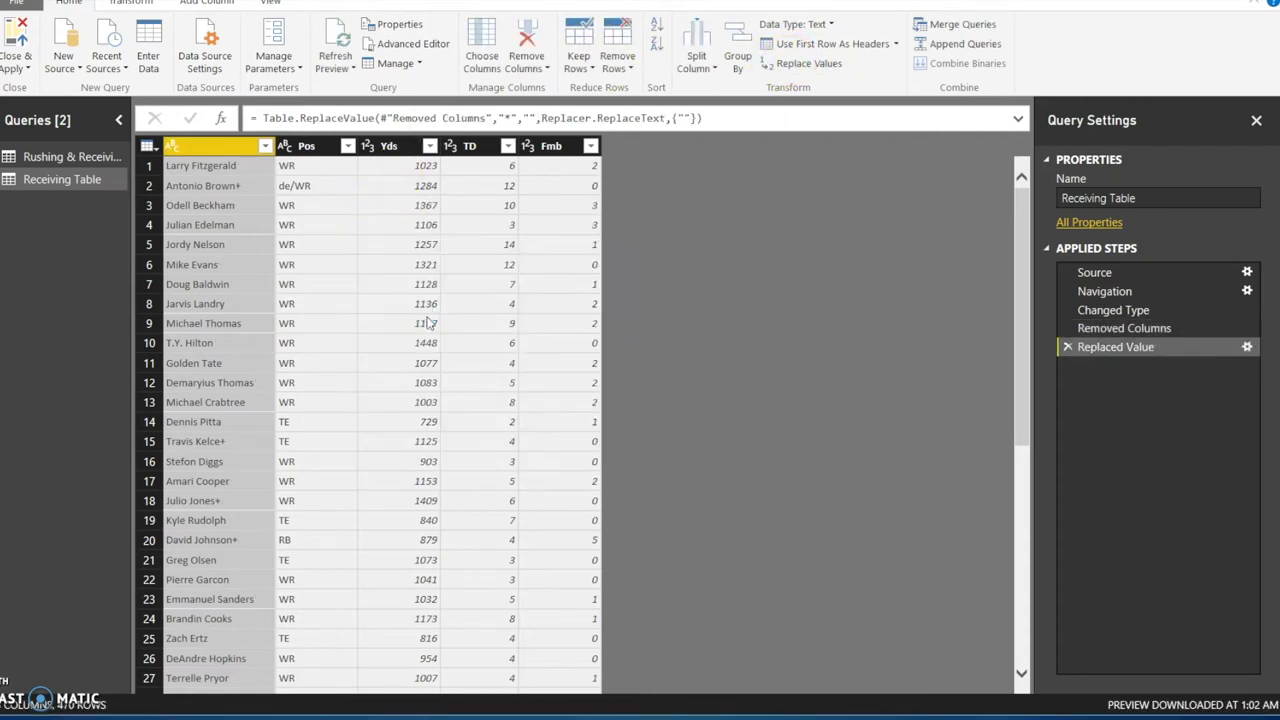
# Replace '+' with nothing in the player names, then select the Yds column
pyautogui.click(797, 63)
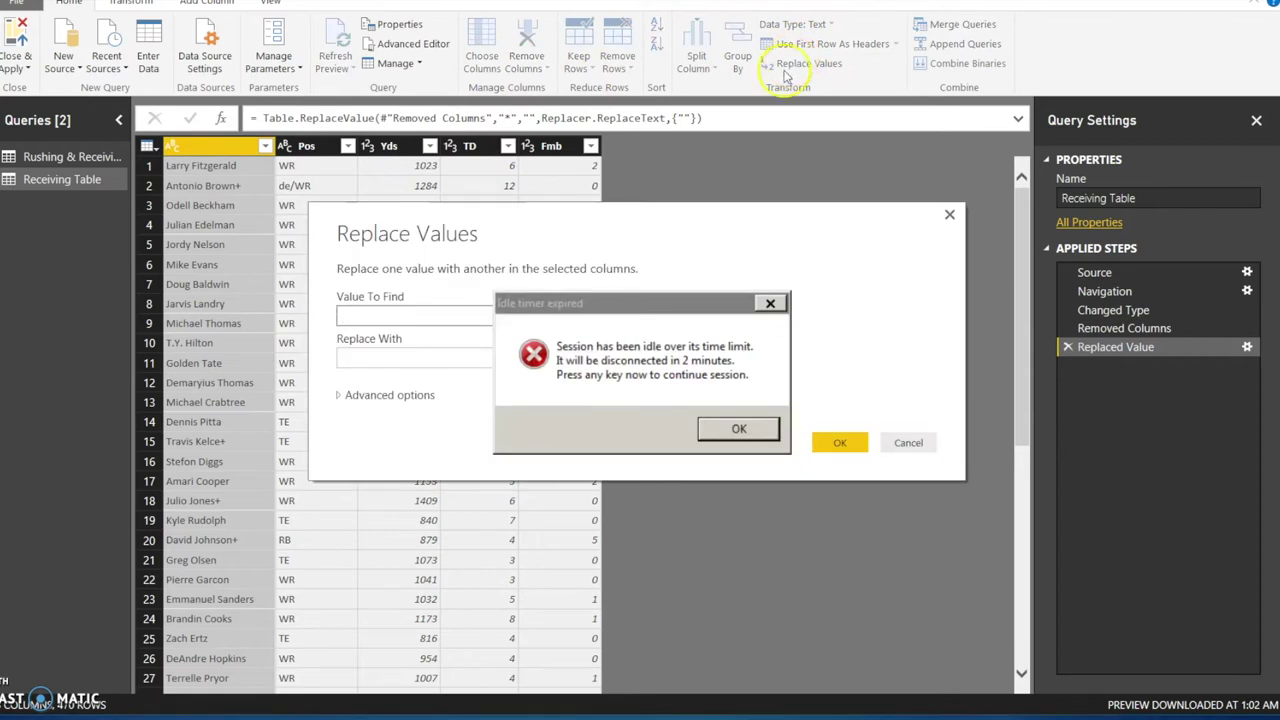
pyautogui.click(770, 303)
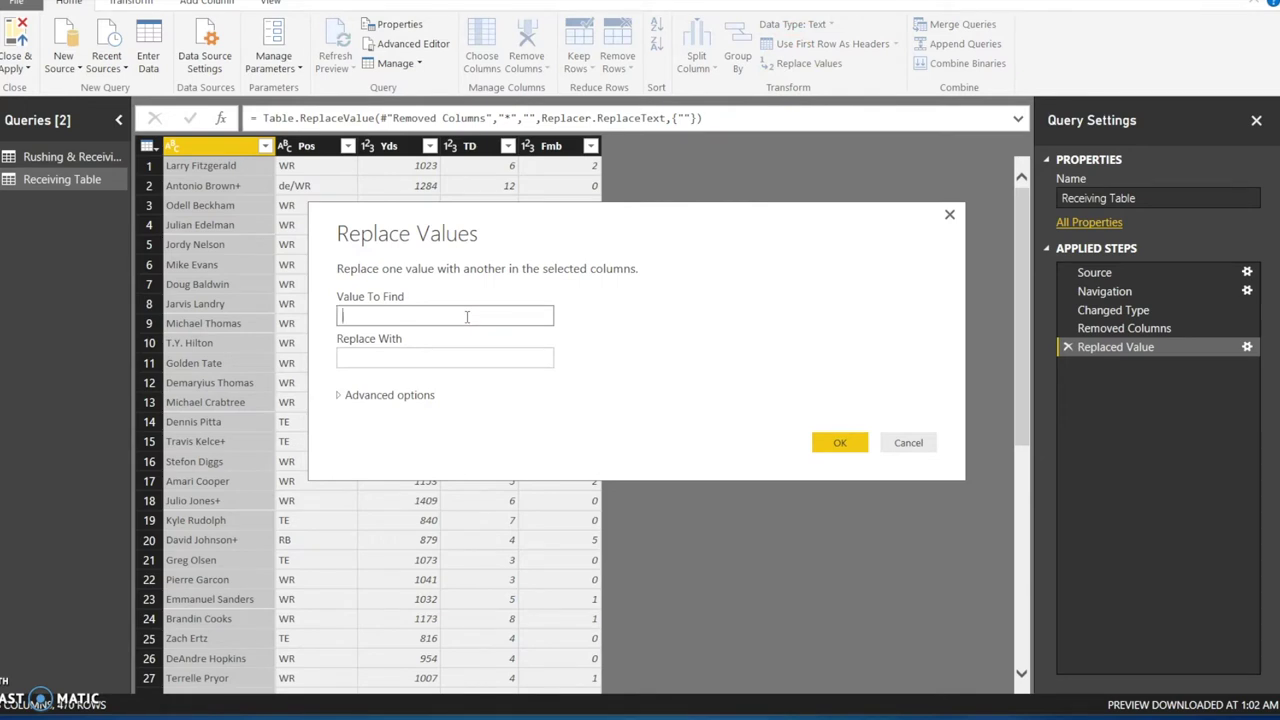
pyautogui.write('+')
pyautogui.press('Return')
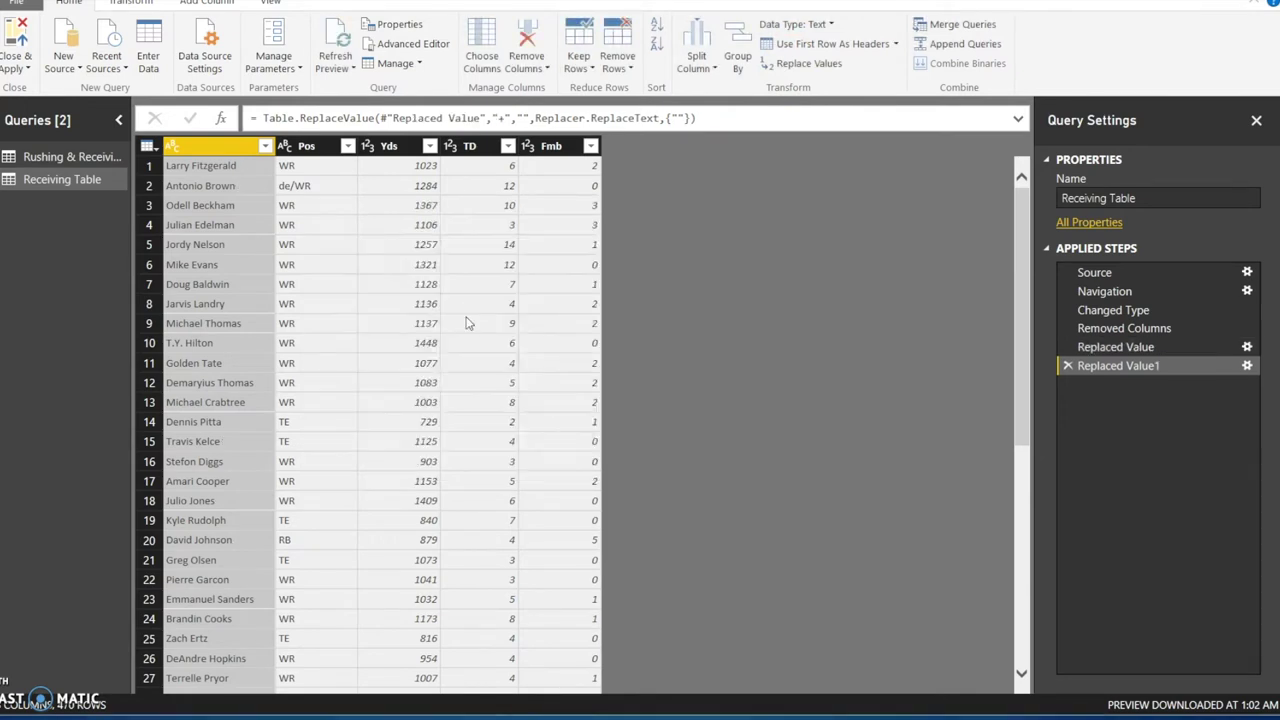
pyautogui.click(393, 150)
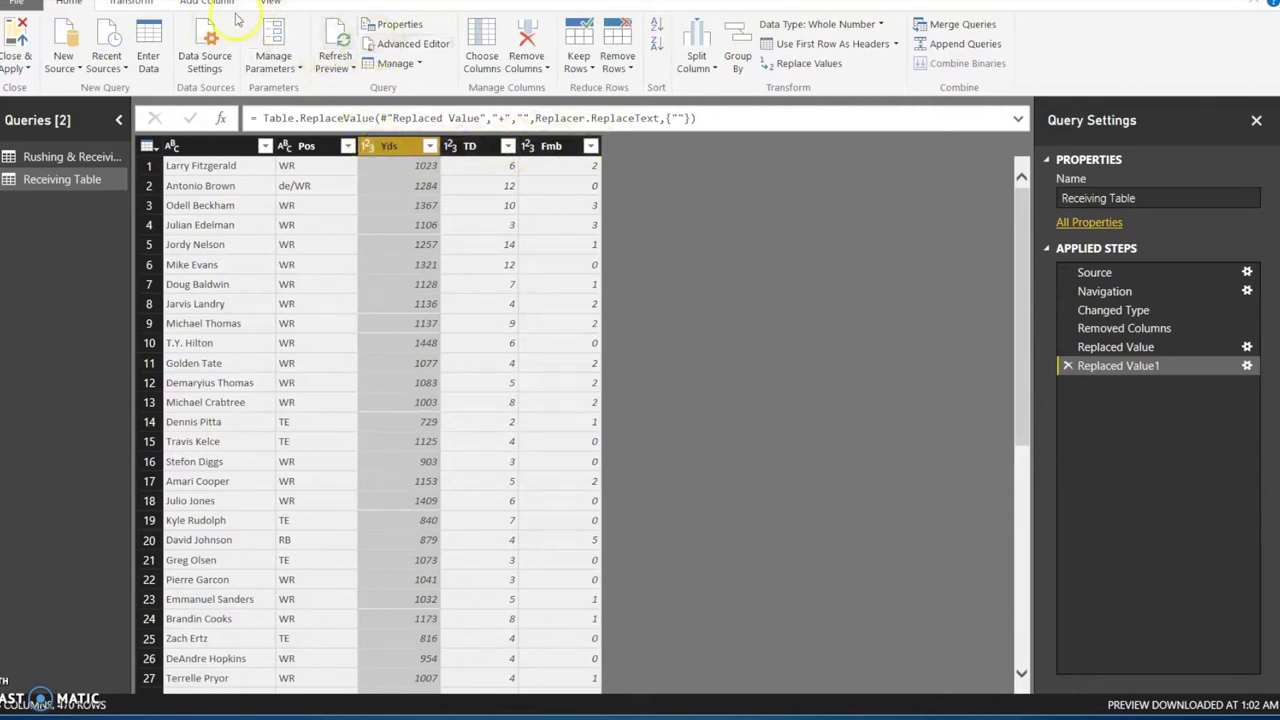
# Check the Yds column's data type, leave it unchanged, and inspect the cleaned Yds values
pyautogui.click(131, 2)
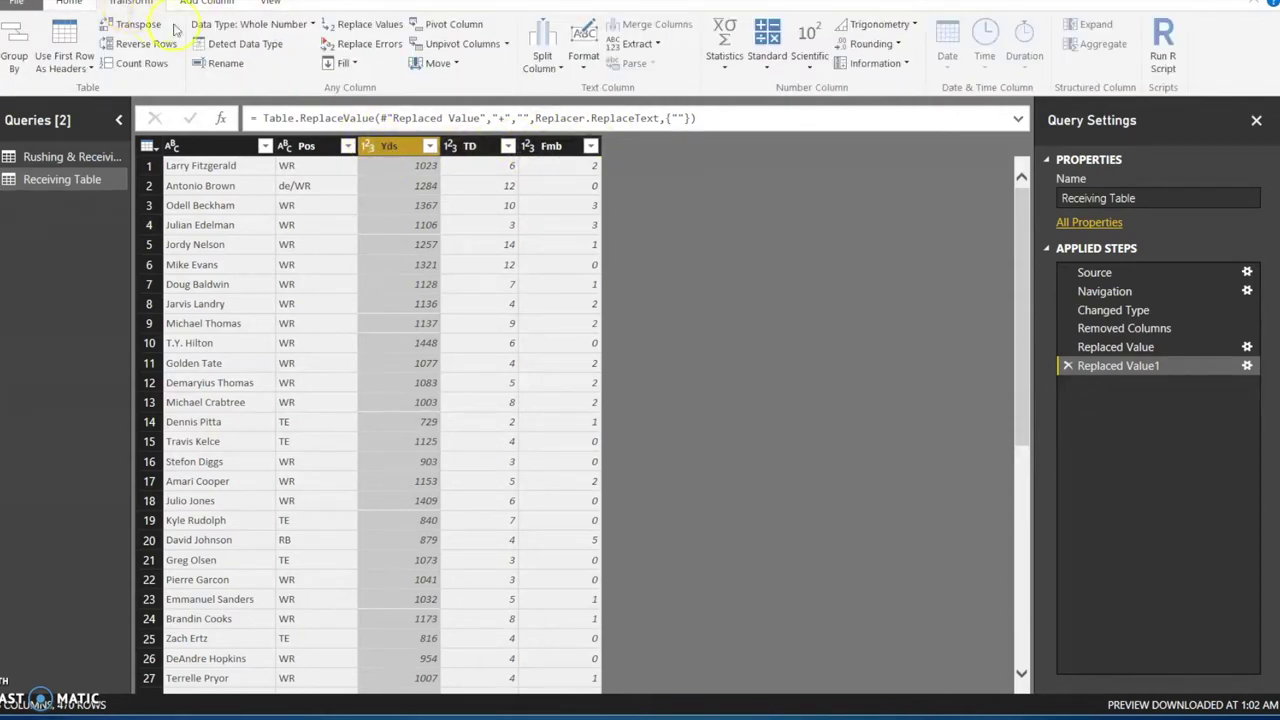
pyautogui.click(300, 26)
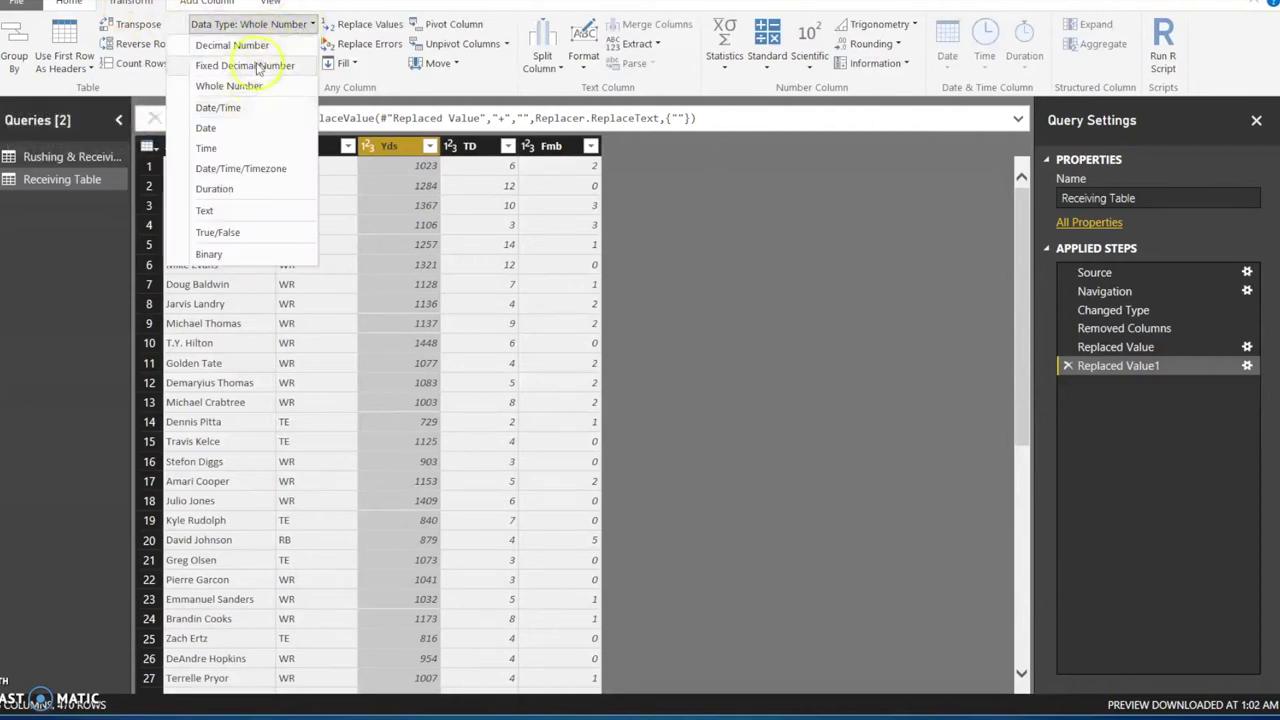
pyautogui.click(465, 195)
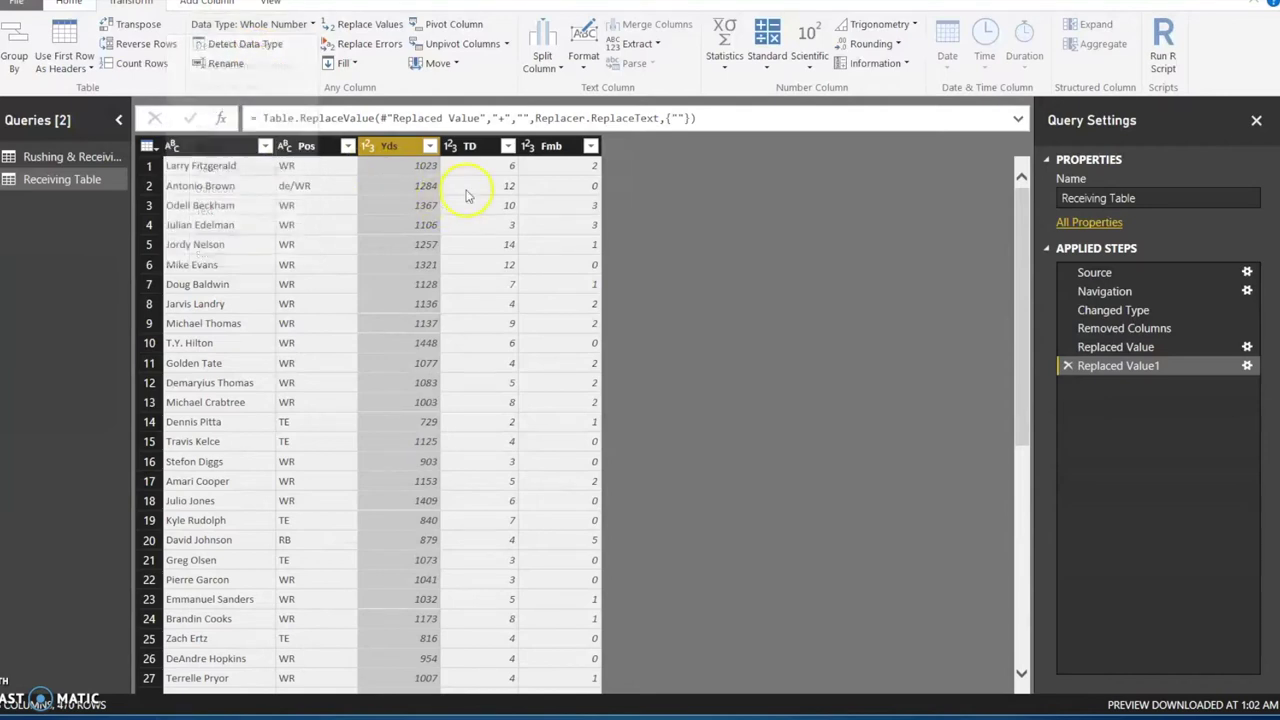
pyautogui.click(396, 185)
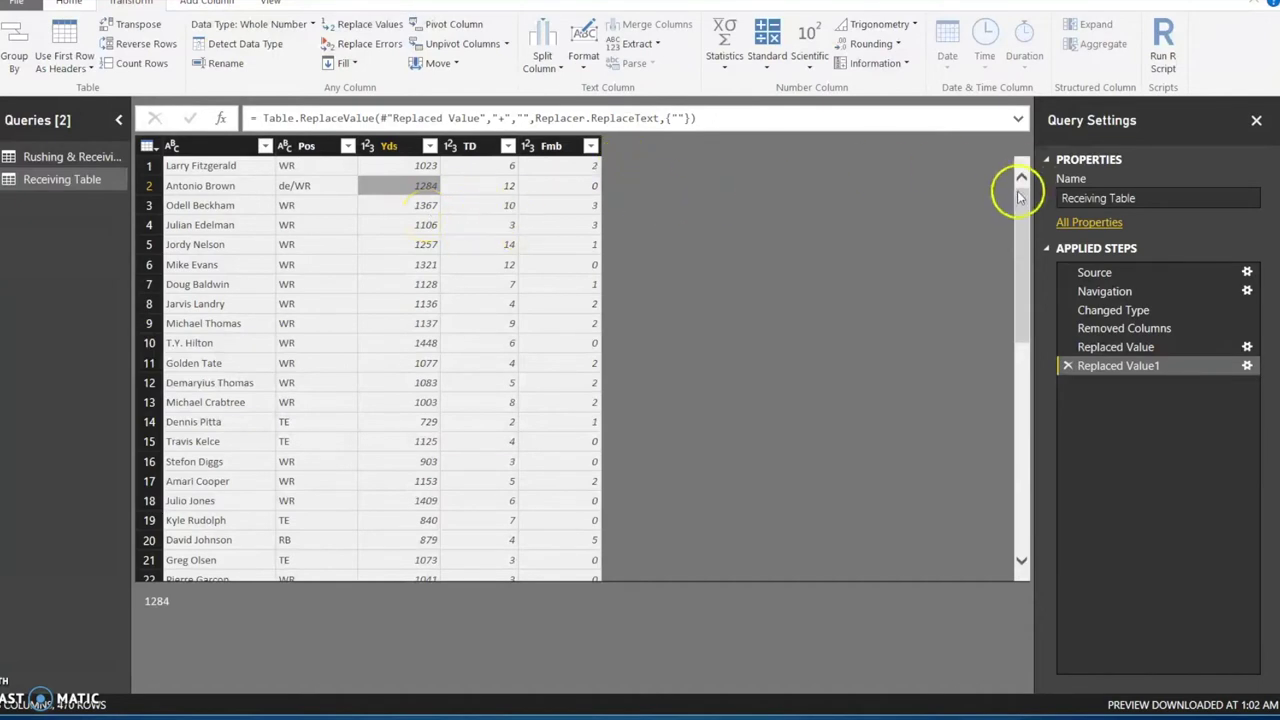
pyautogui.moveTo(1020, 186); pyautogui.dragTo(999, 201)
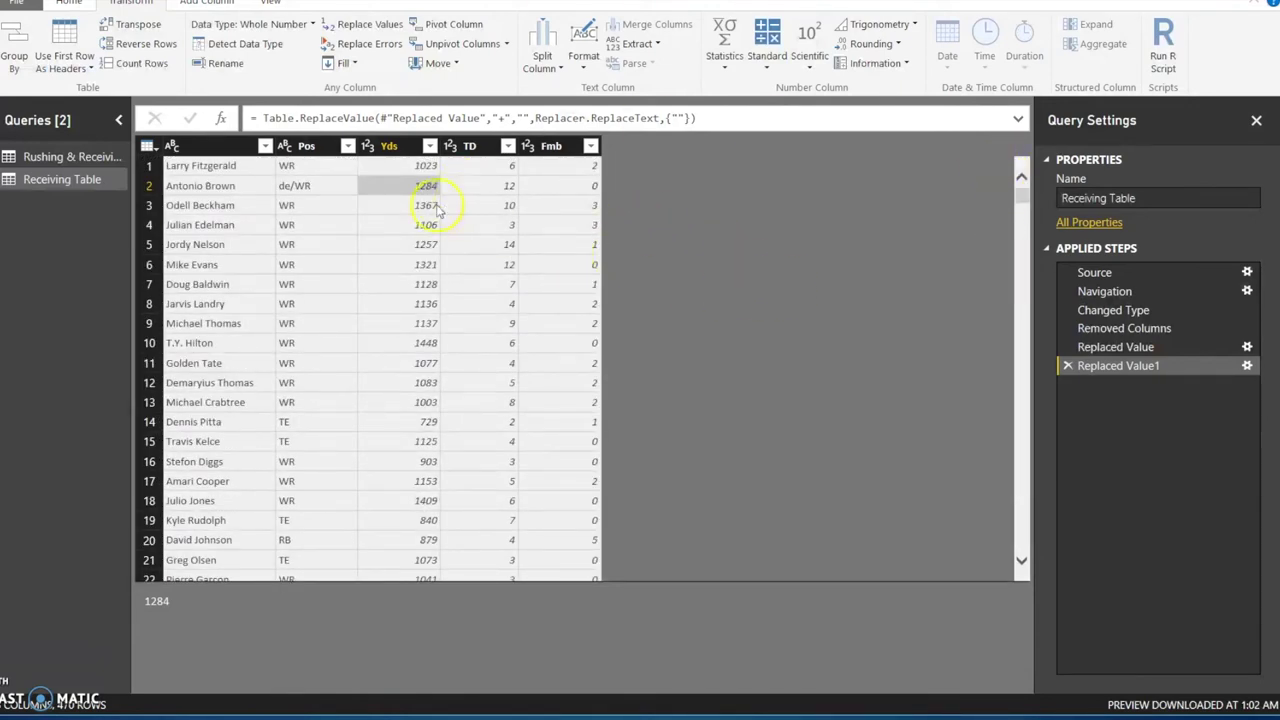
# Remove the Rk column from the Rushing & Receiving Table
pyautogui.click(96, 155)
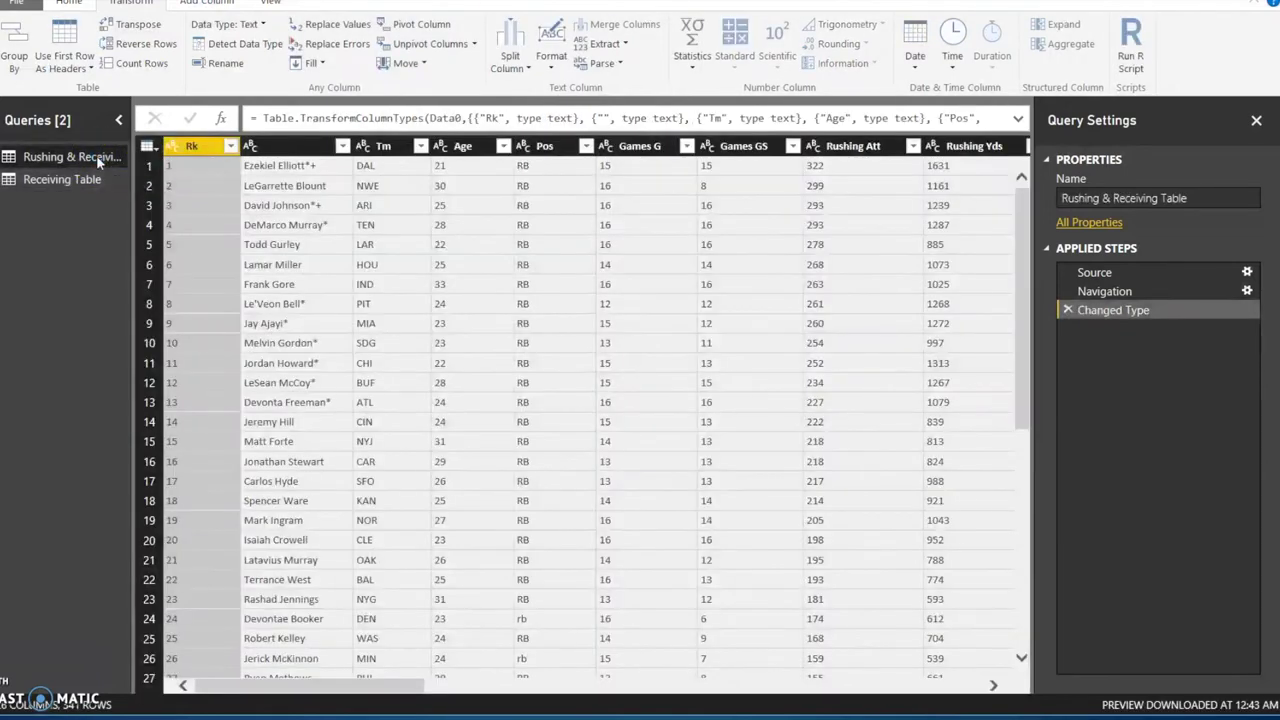
pyautogui.click(190, 146)
pyautogui.click(69, 3)
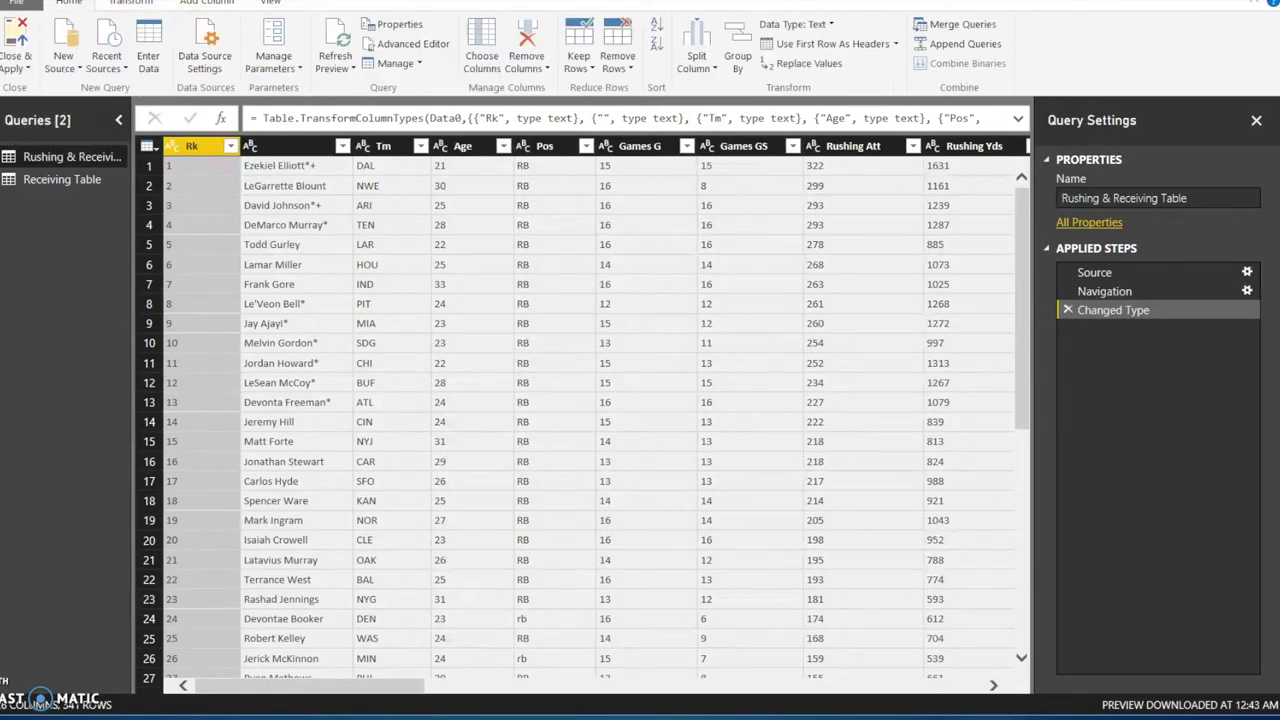
pyautogui.click(526, 40)
# Remove the Tm, Age, Pos, Games and Rushing Att columns
pyautogui.click(332, 146)
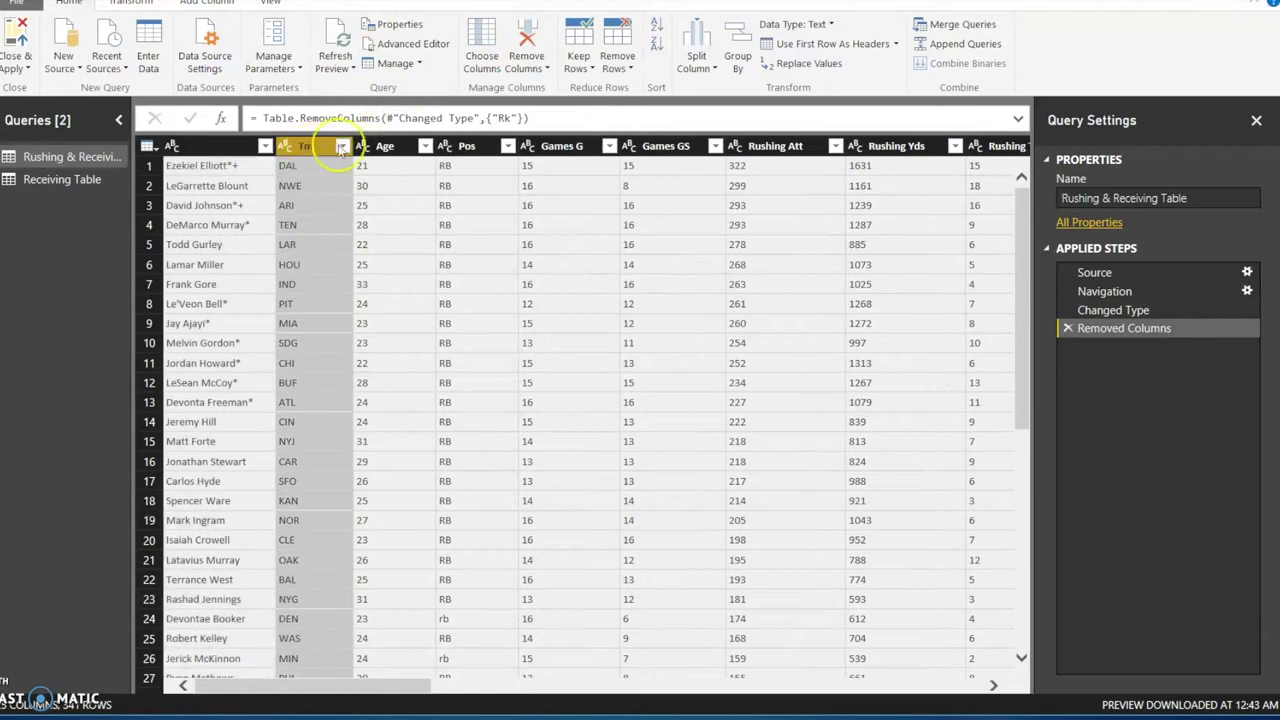
pyautogui.hotkey('shift', 'Right')
pyautogui.hotkey('shift', 'Right')
pyautogui.hotkey('shift', 'Right')
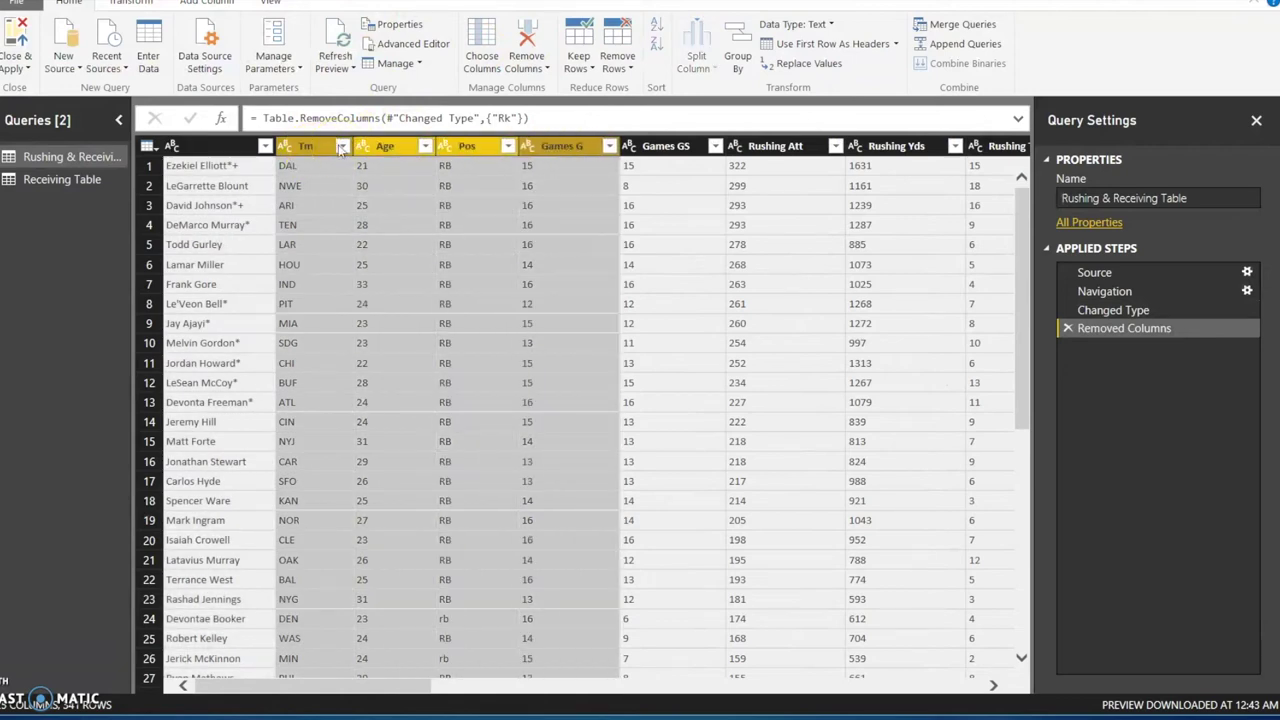
pyautogui.hotkey('shift', 'Right')
pyautogui.hotkey('shift', 'Right')
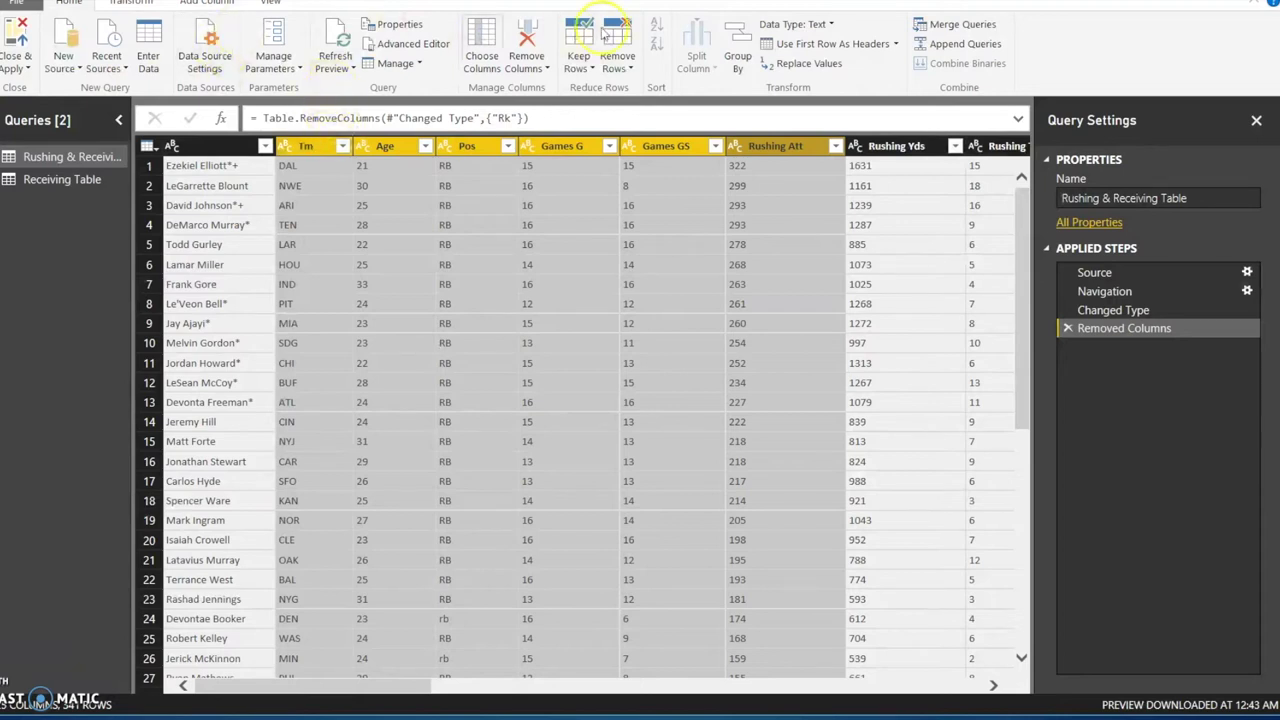
pyautogui.click(527, 38)
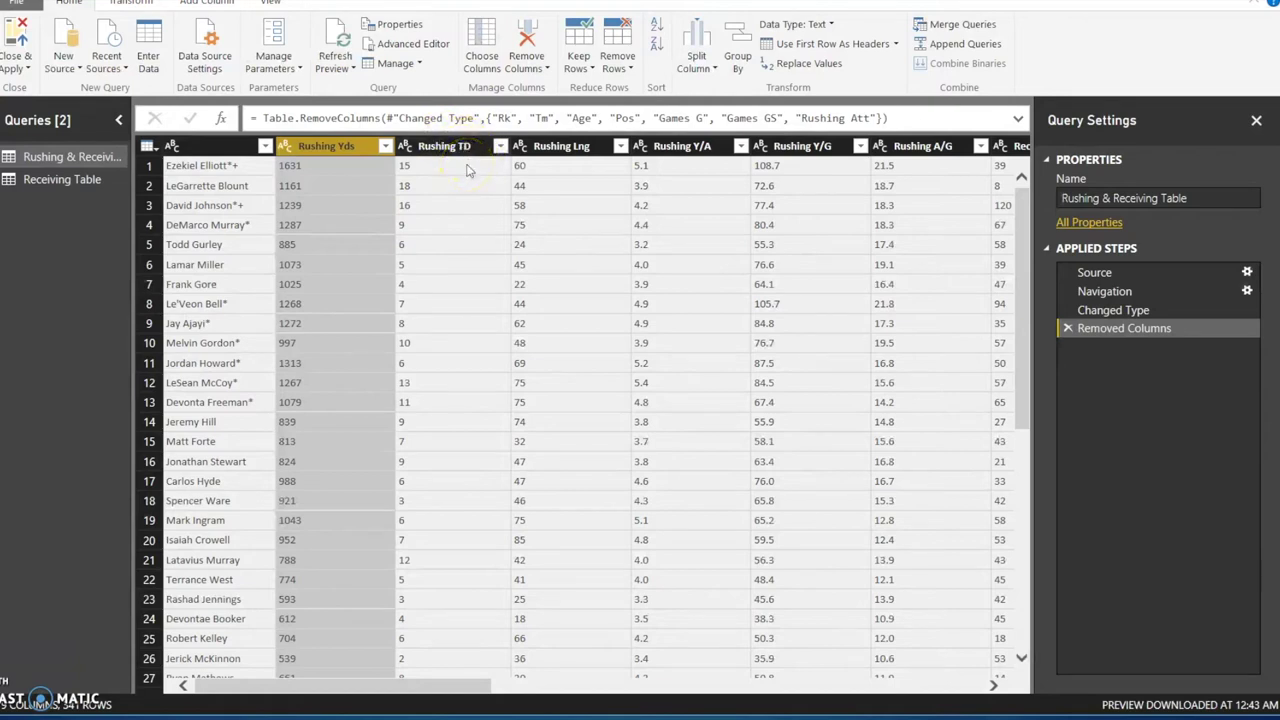
# Remove the Rushing Lng, Y/A, Y/G and A/G columns
pyautogui.click(445, 146)
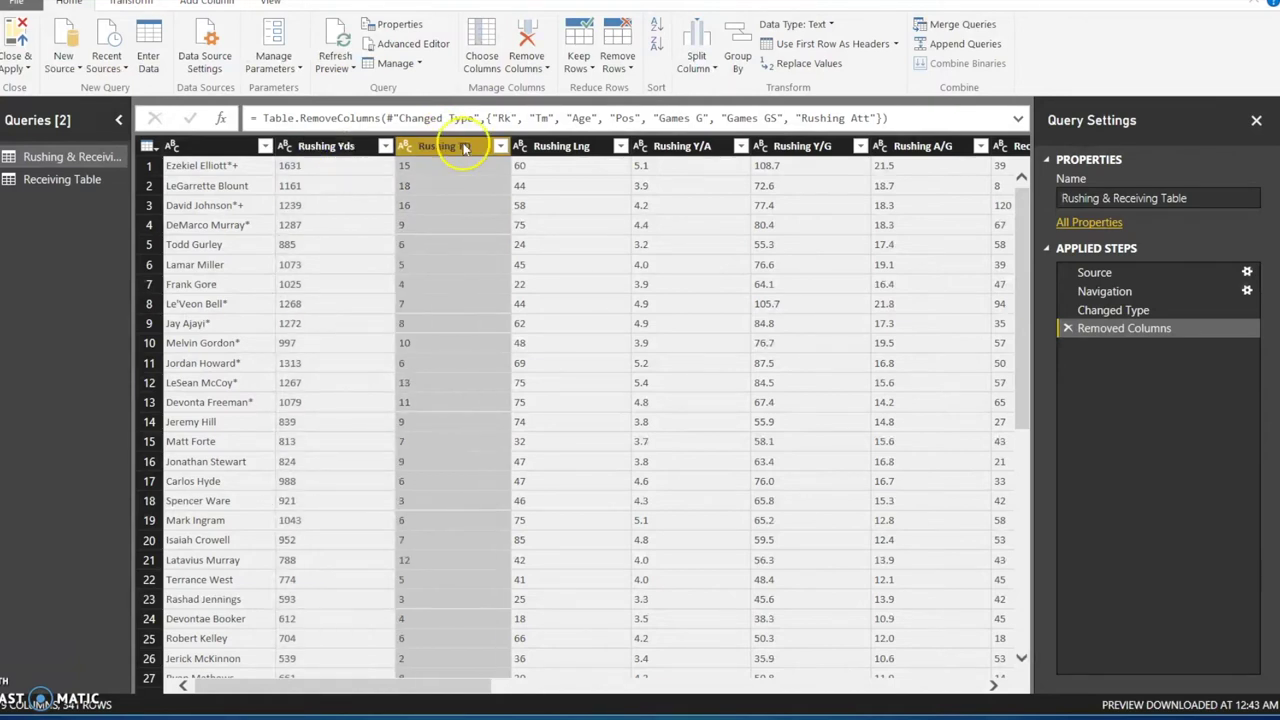
pyautogui.click(575, 148)
pyautogui.hotkey('shift', 'Right')
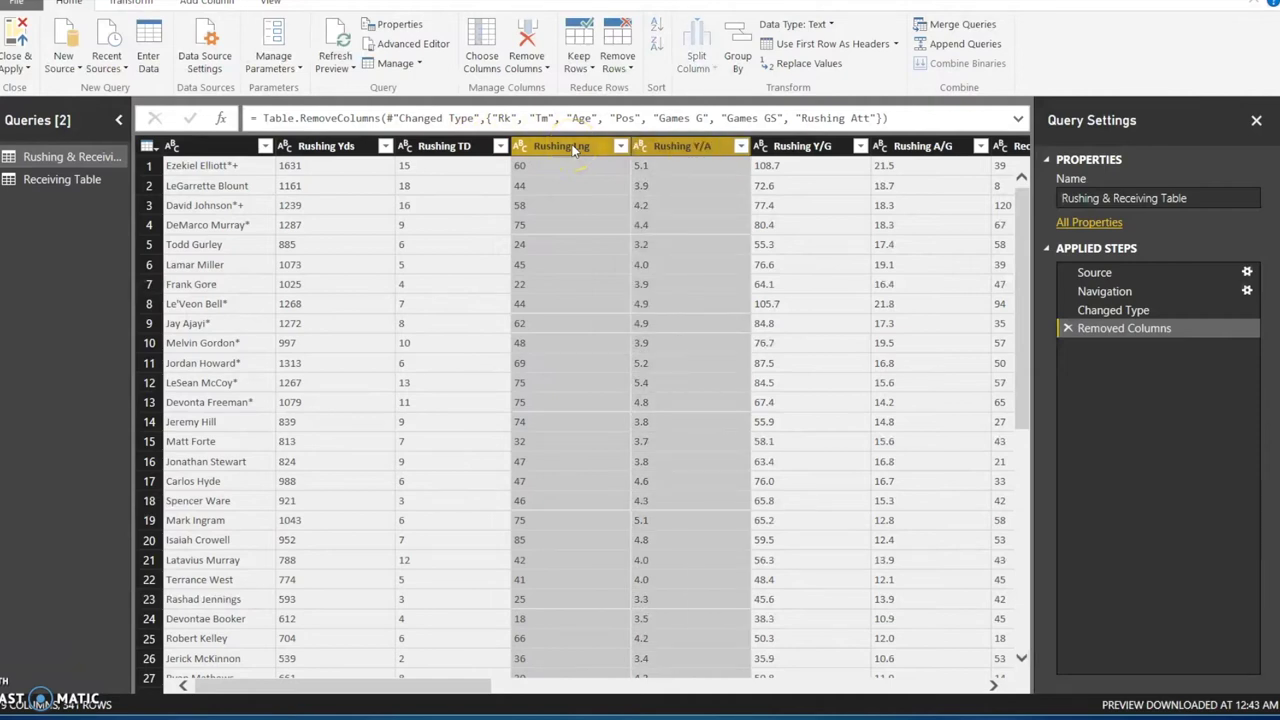
pyautogui.hotkey('shift', 'Right')
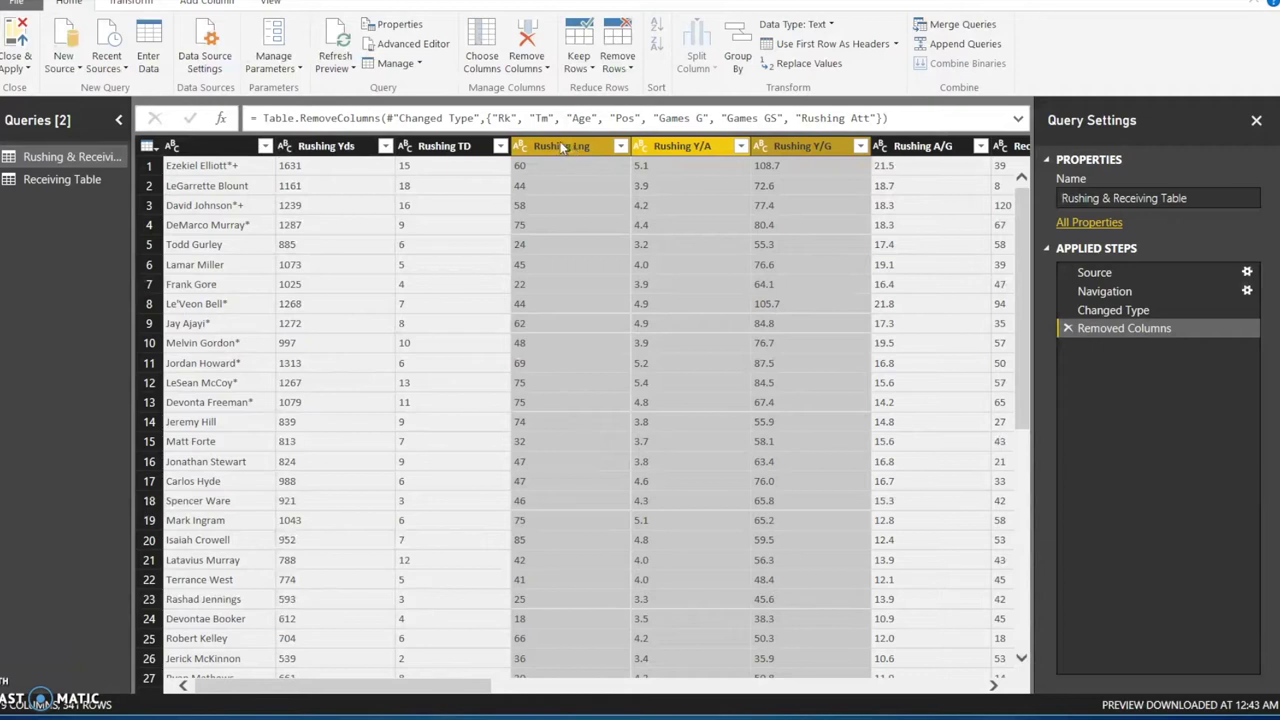
pyautogui.click(650, 218)
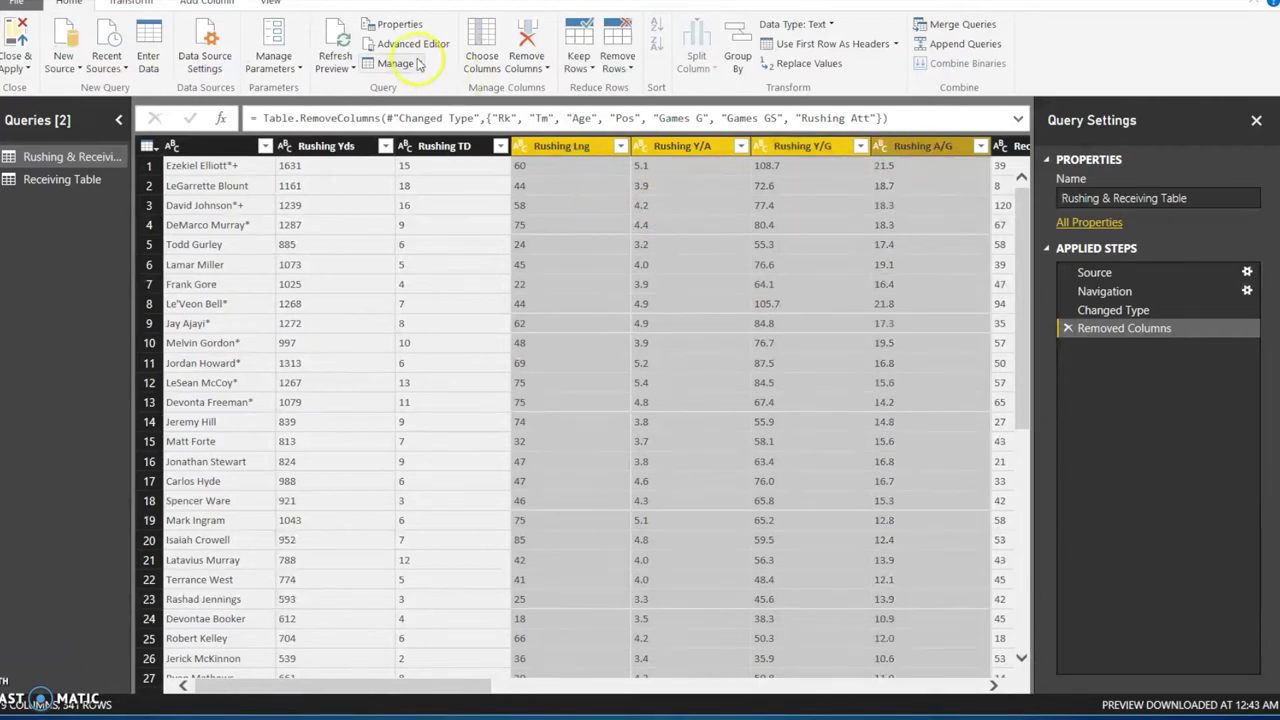
pyautogui.click(530, 32)
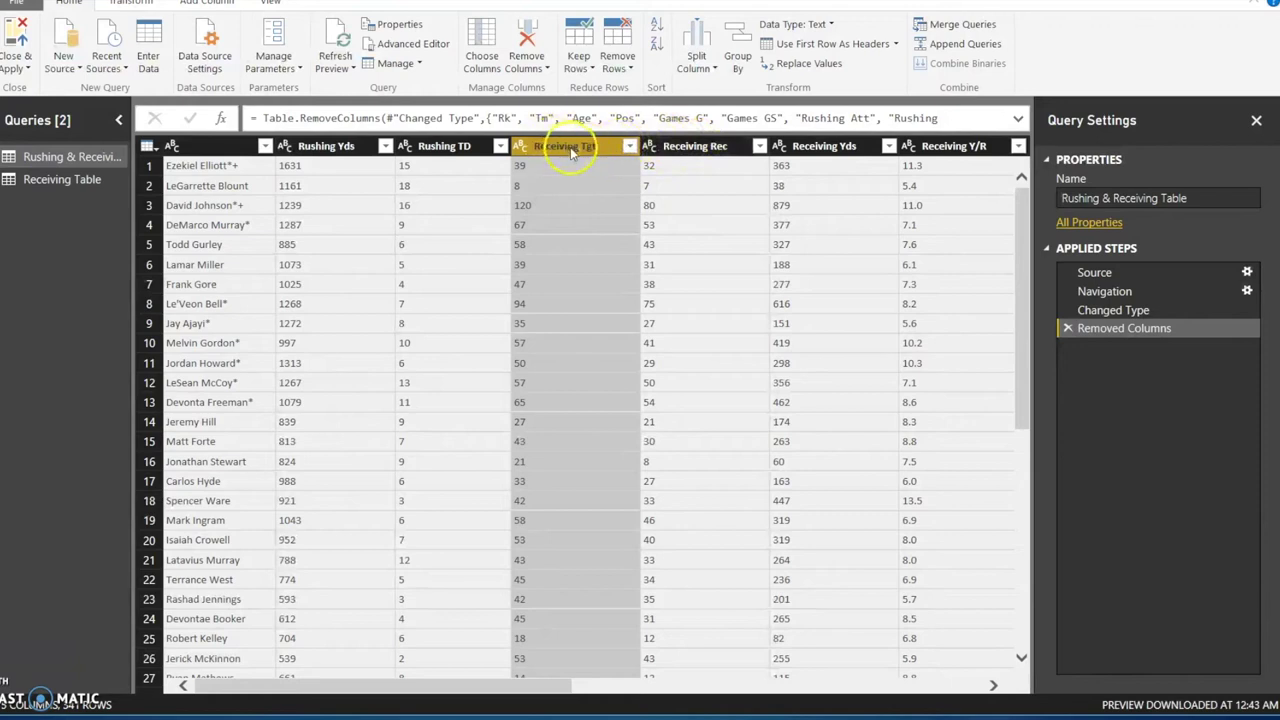
# Remove Receiving Tgt and the Receiving Y/R through YScm columns
pyautogui.click(538, 48)
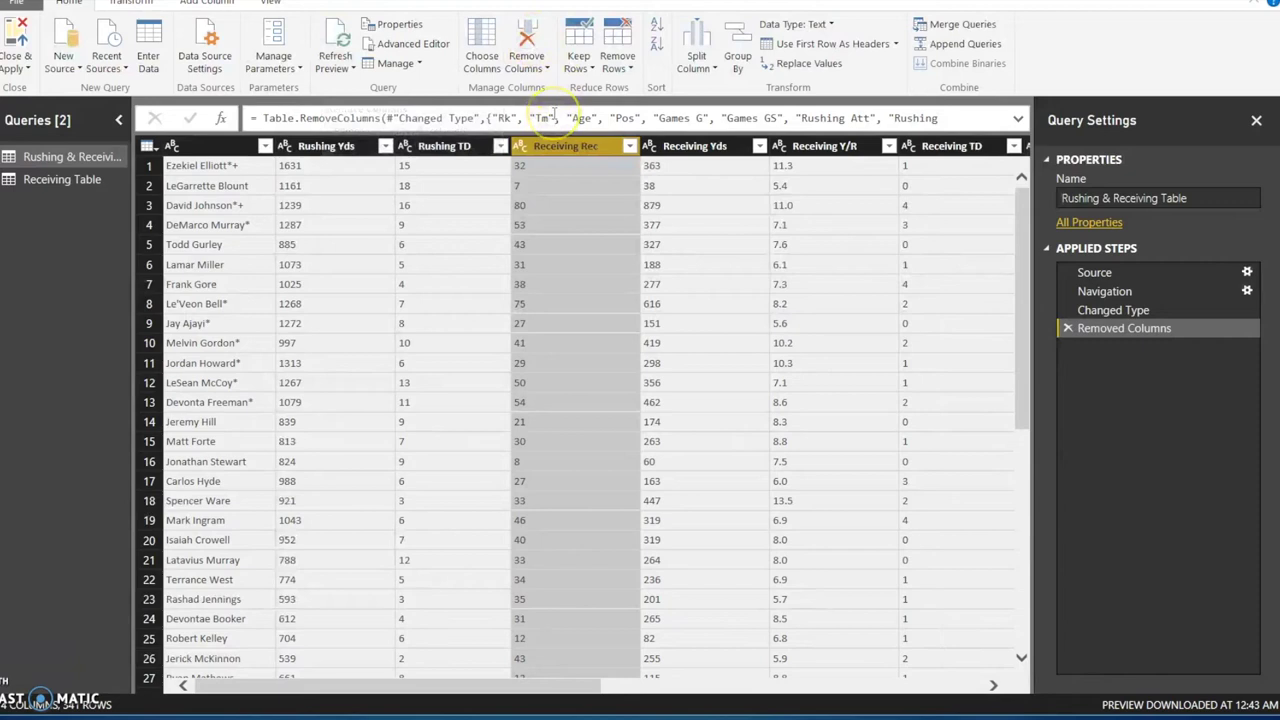
pyautogui.press('Right')
pyautogui.press('Right')
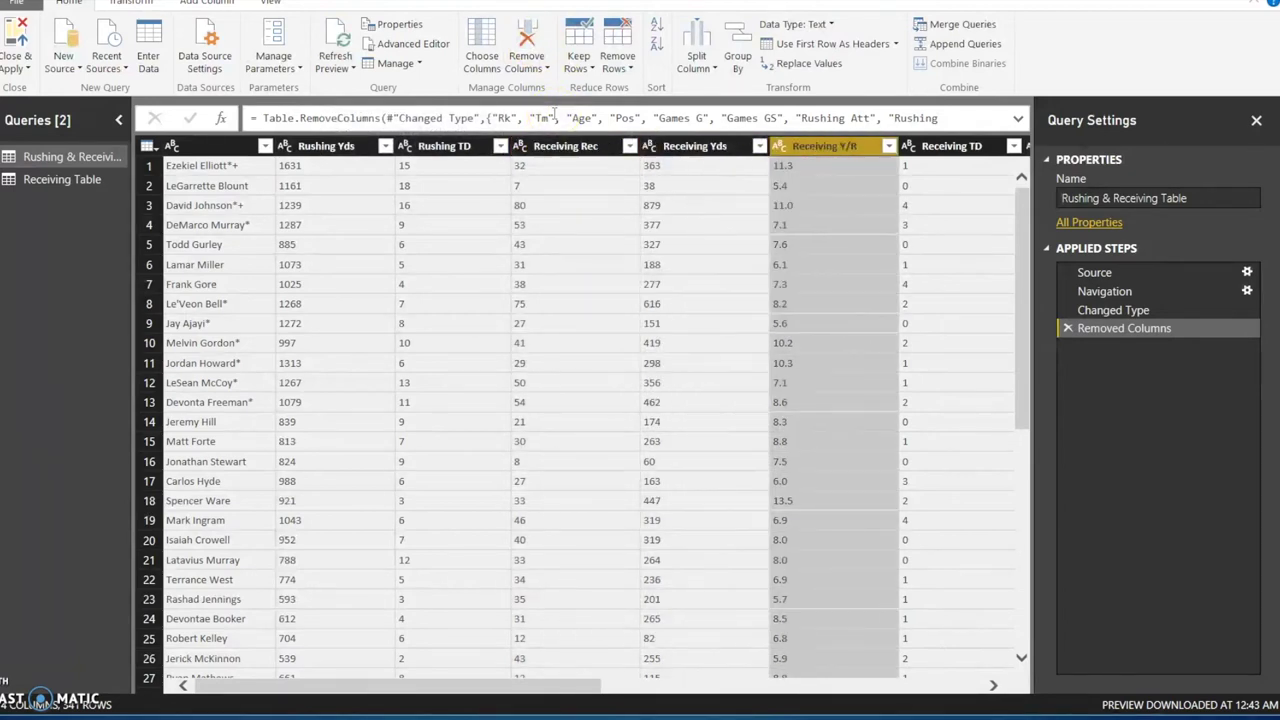
pyautogui.hotkey('shift', 'Right')
pyautogui.hotkey('shift', 'Right')
pyautogui.hotkey('shift', 'Left')
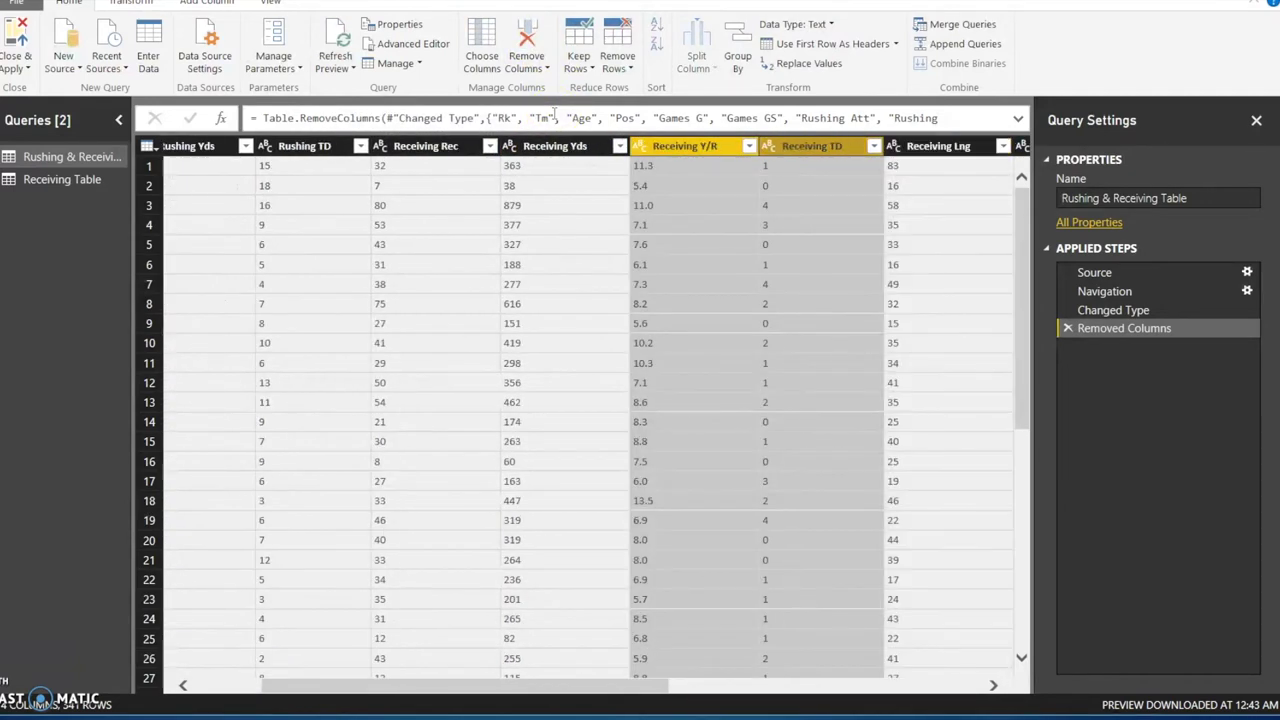
pyautogui.hotkey('shift', 'Right')
pyautogui.hotkey('shift', 'Right')
pyautogui.hotkey('shift', 'Right')
pyautogui.hotkey('shift', 'Right')
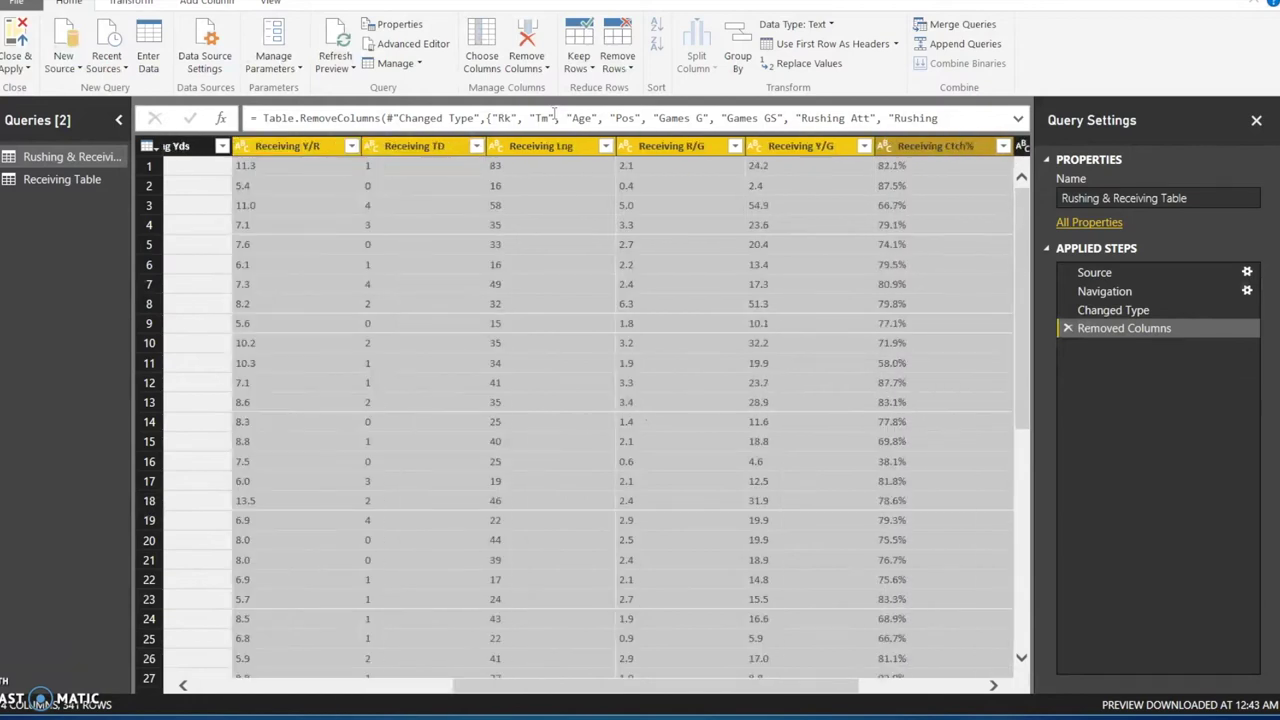
pyautogui.hotkey('shift', 'Right')
pyautogui.hotkey('shift', 'Right')
pyautogui.hotkey('shift', 'Right')
pyautogui.hotkey('shift', 'Left')
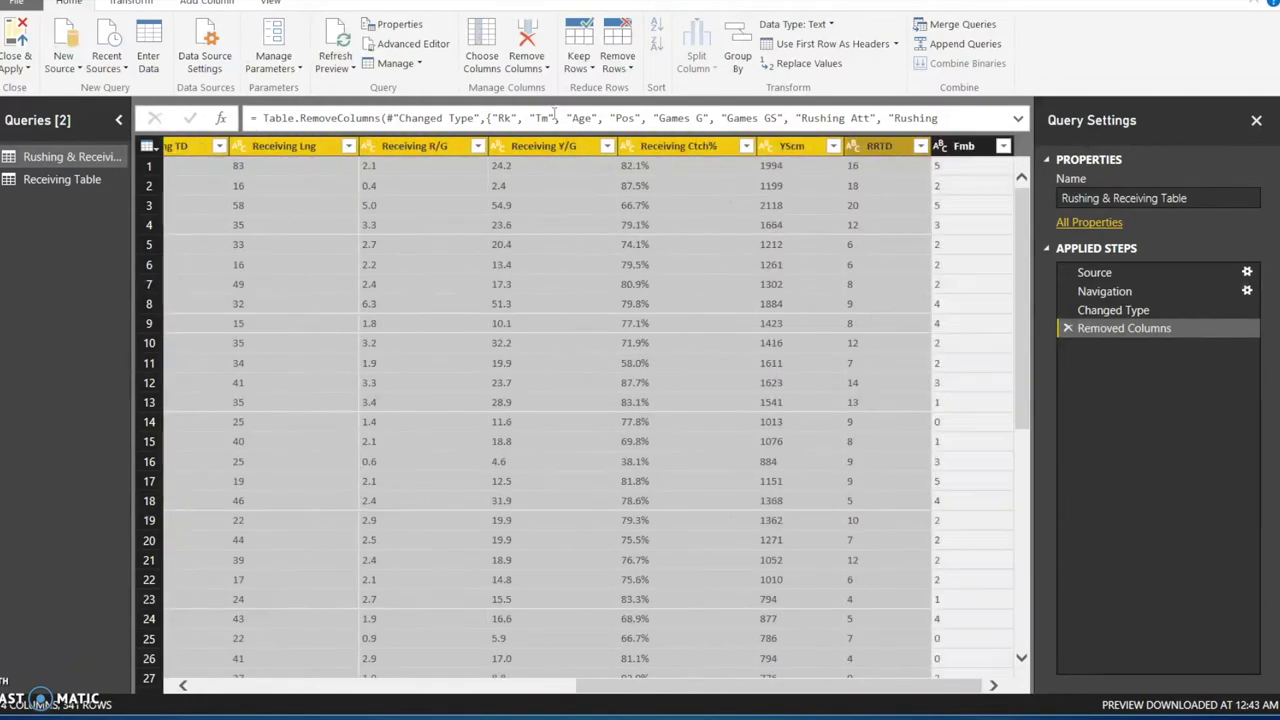
pyautogui.hotkey('shift', 'Left')
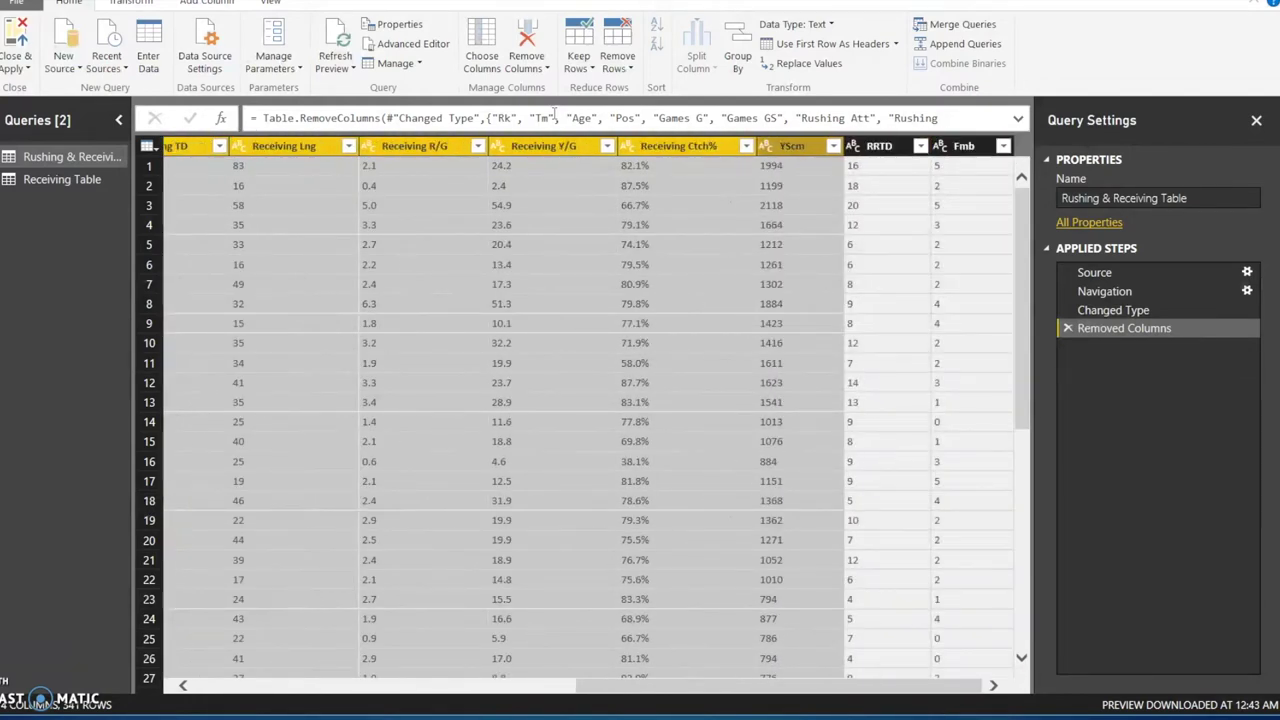
pyautogui.moveTo(849, 686); pyautogui.dragTo(842, 622)
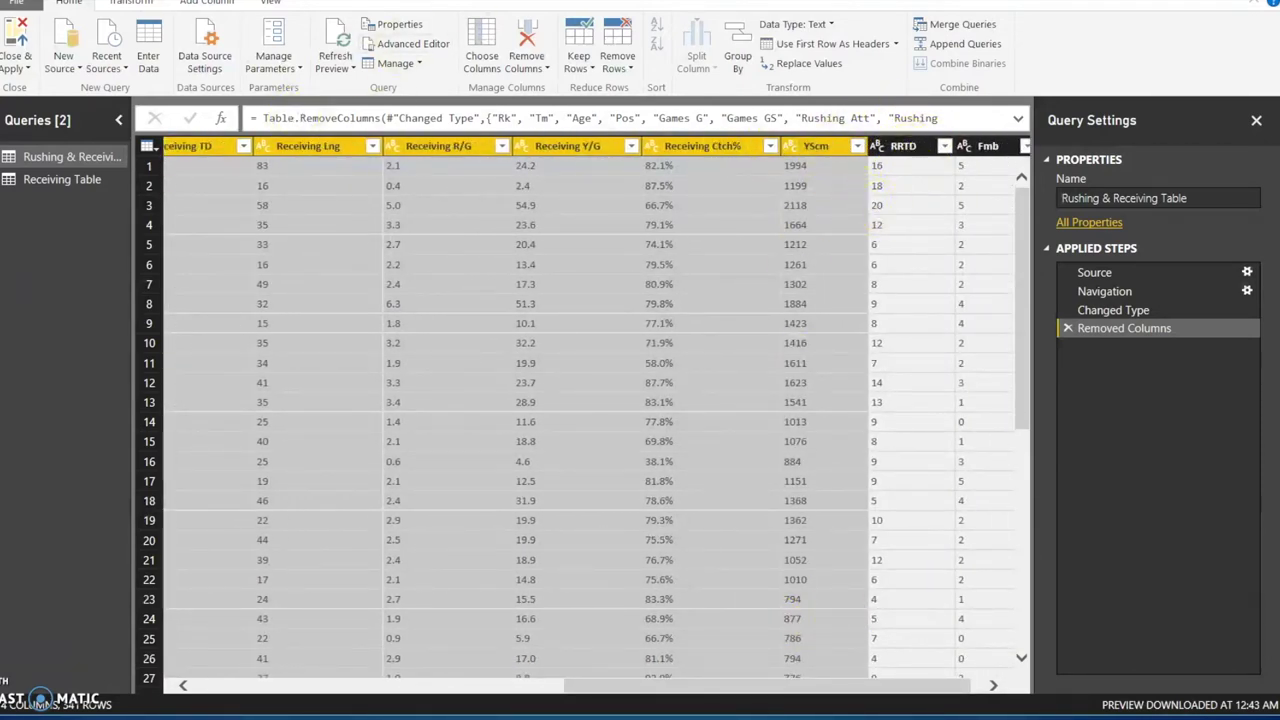
pyautogui.click(529, 40)
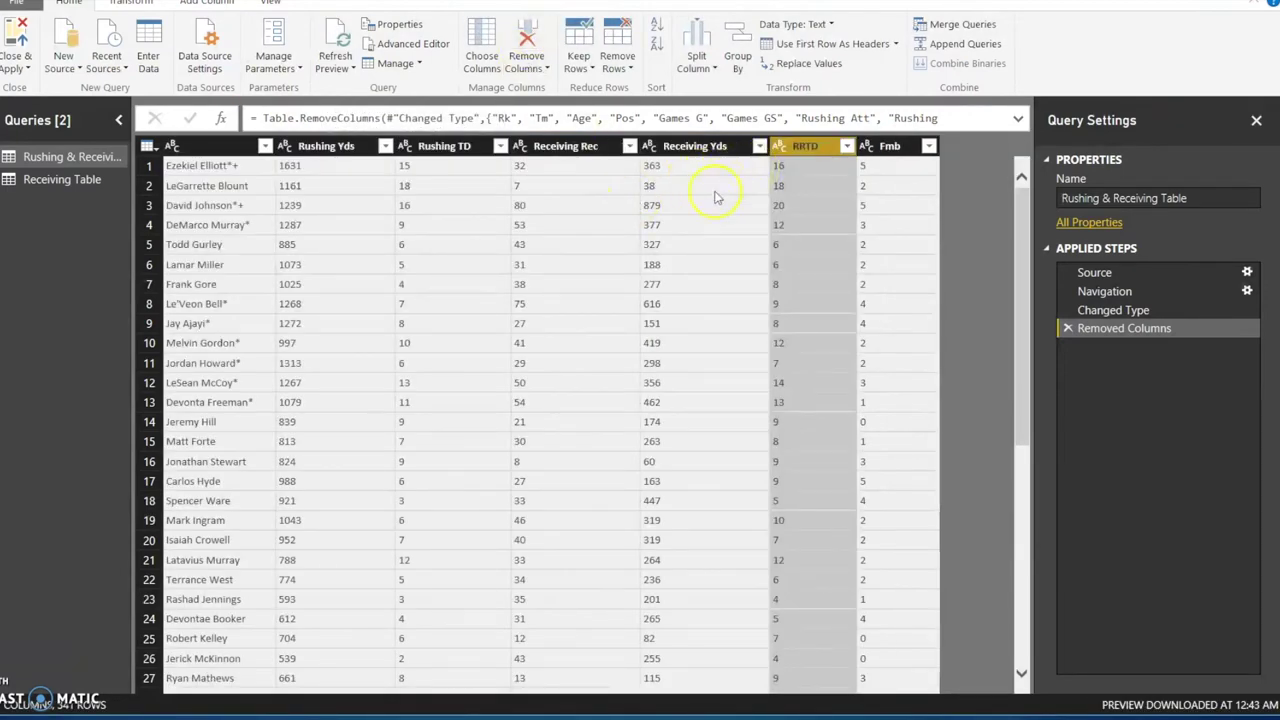
# Remove the Rushing TD column
pyautogui.click(686, 255)
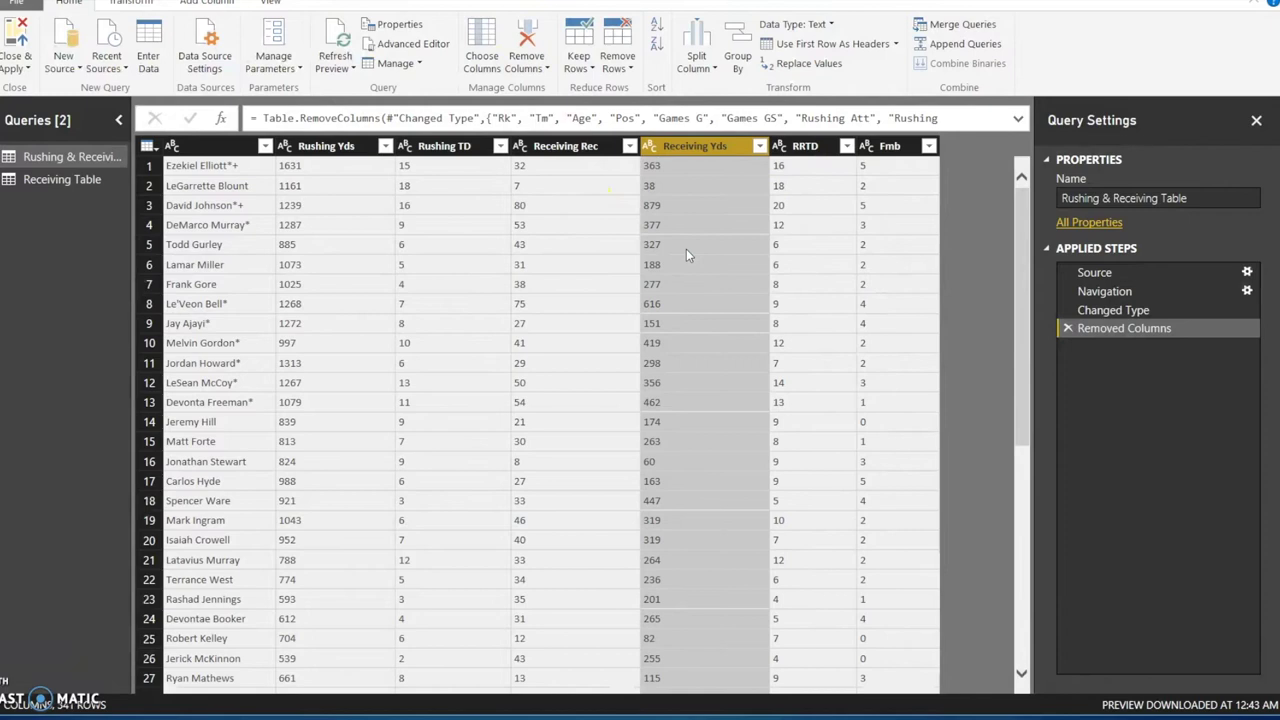
pyautogui.press('Left')
pyautogui.press('Left')
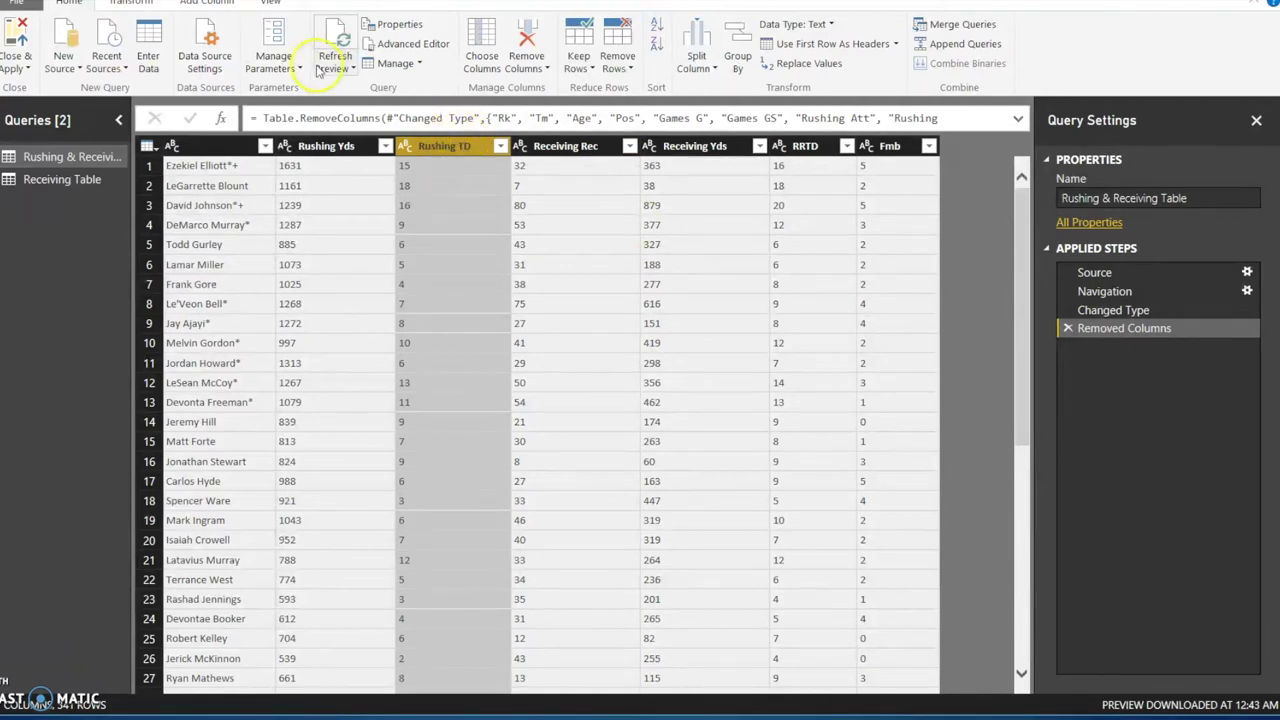
pyautogui.click(528, 40)
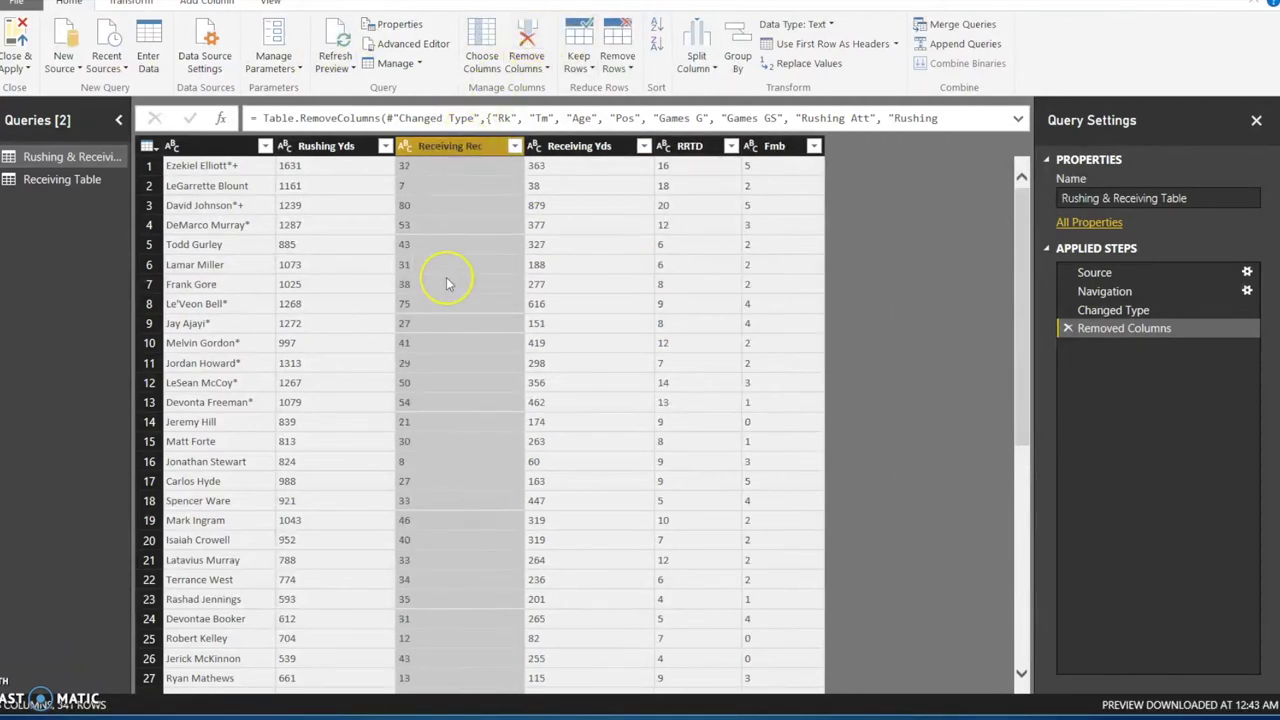
# Replace the * markers in the player names with nothing
pyautogui.press('Left')
pyautogui.press('Left')
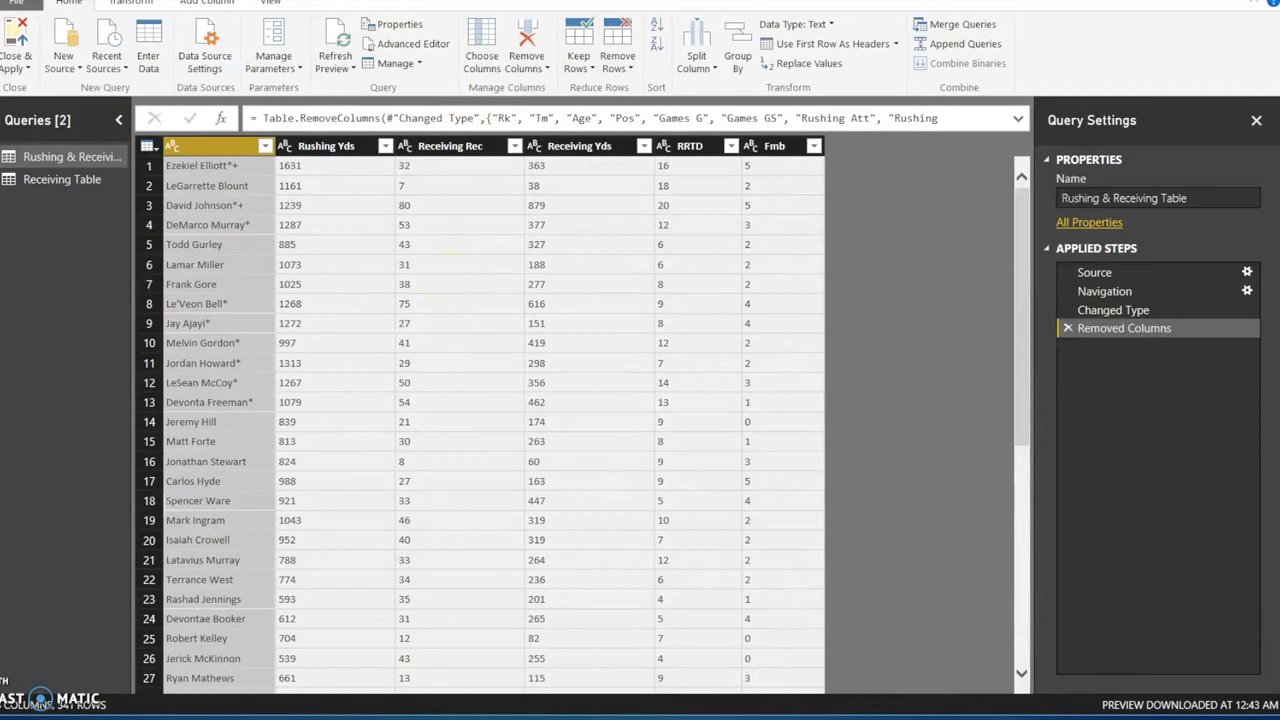
pyautogui.click(16, 3)
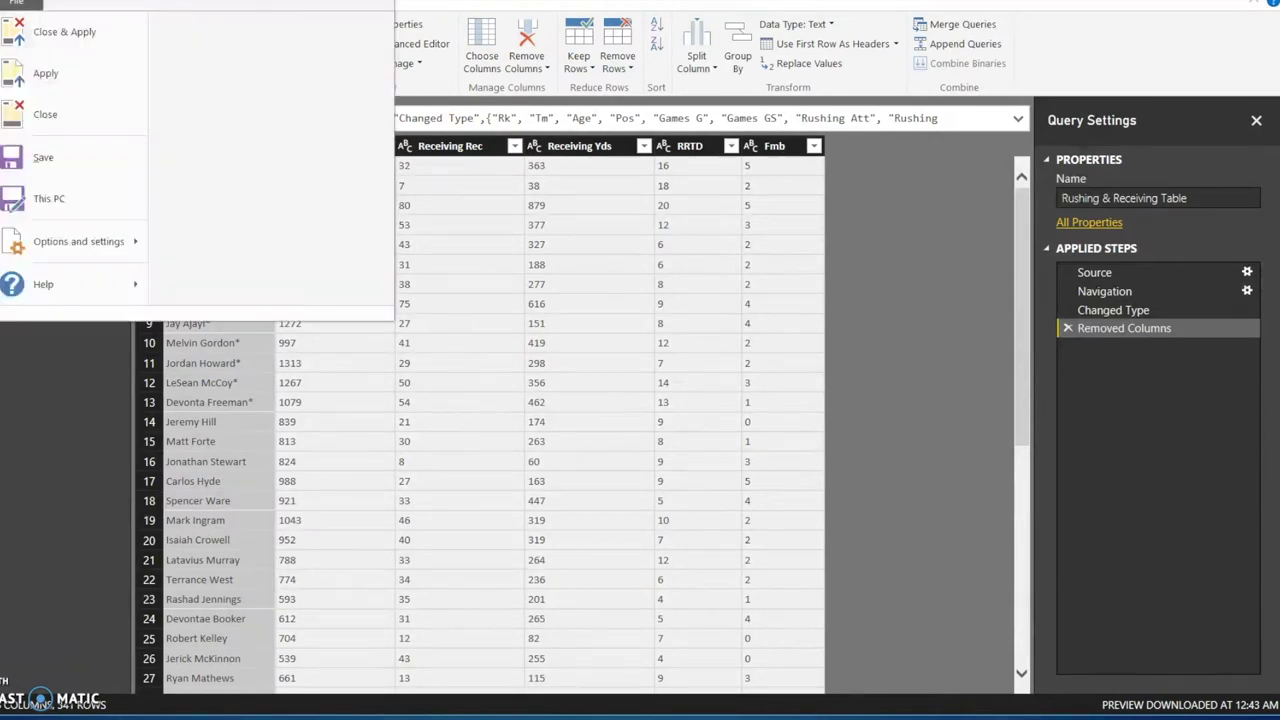
pyautogui.click(16, 3)
pyautogui.click(130, 2)
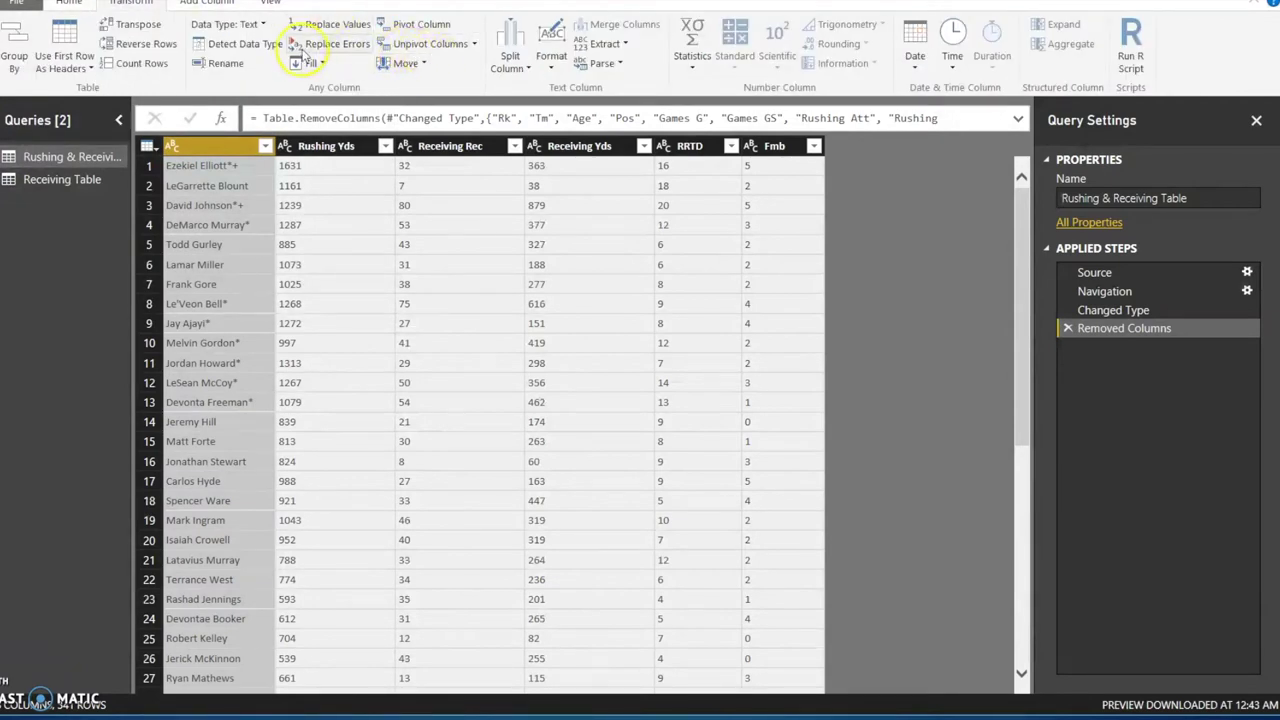
pyautogui.click(320, 24)
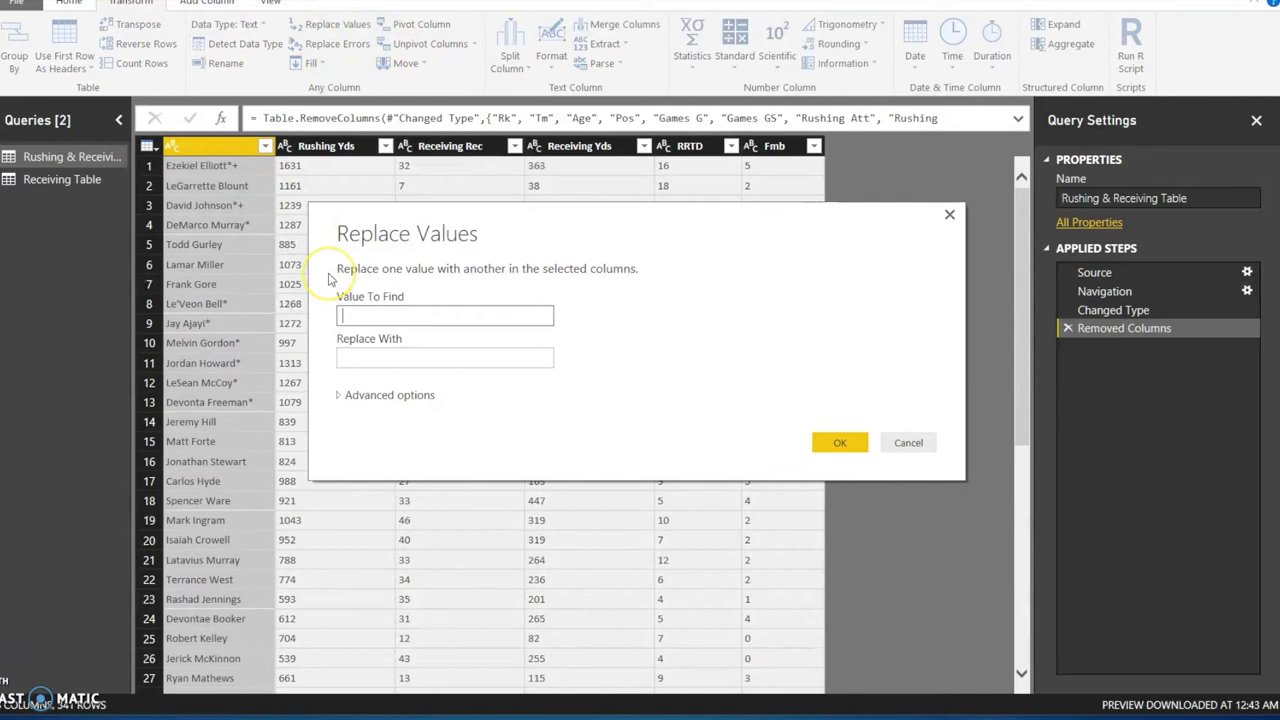
pyautogui.press('Return')
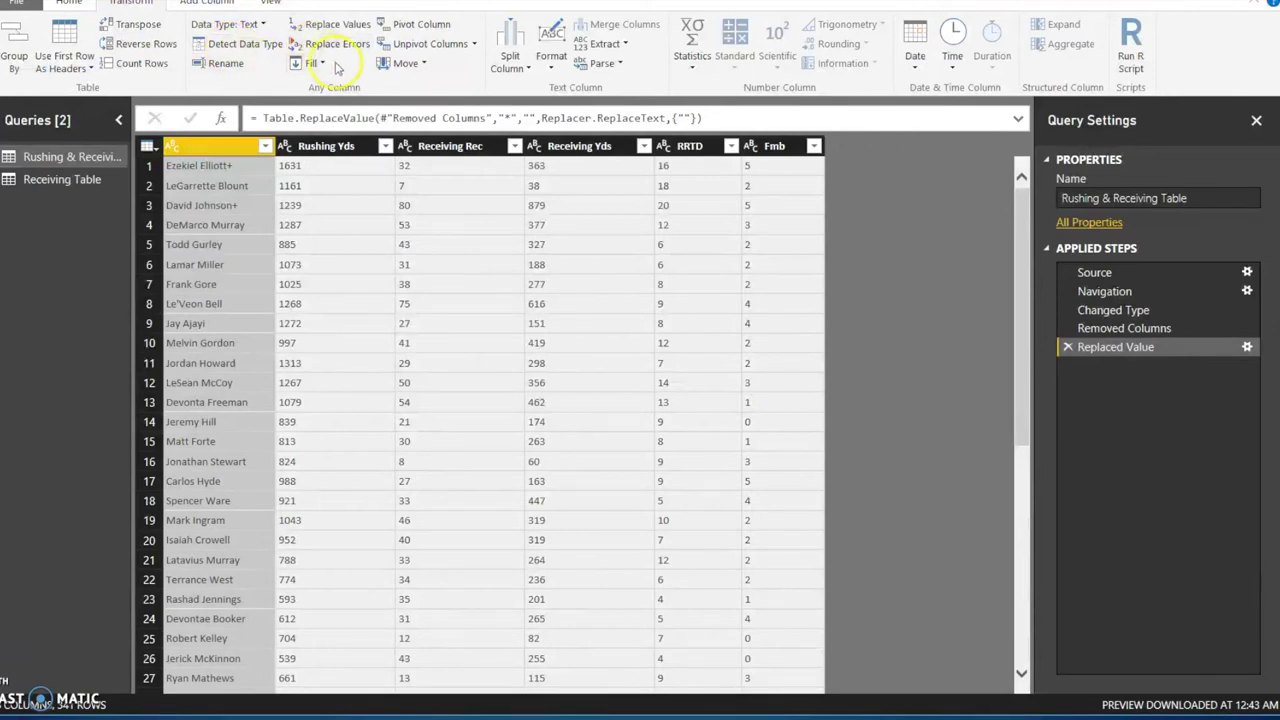
# Replace the + markers in the player names with nothing
pyautogui.click(338, 24)
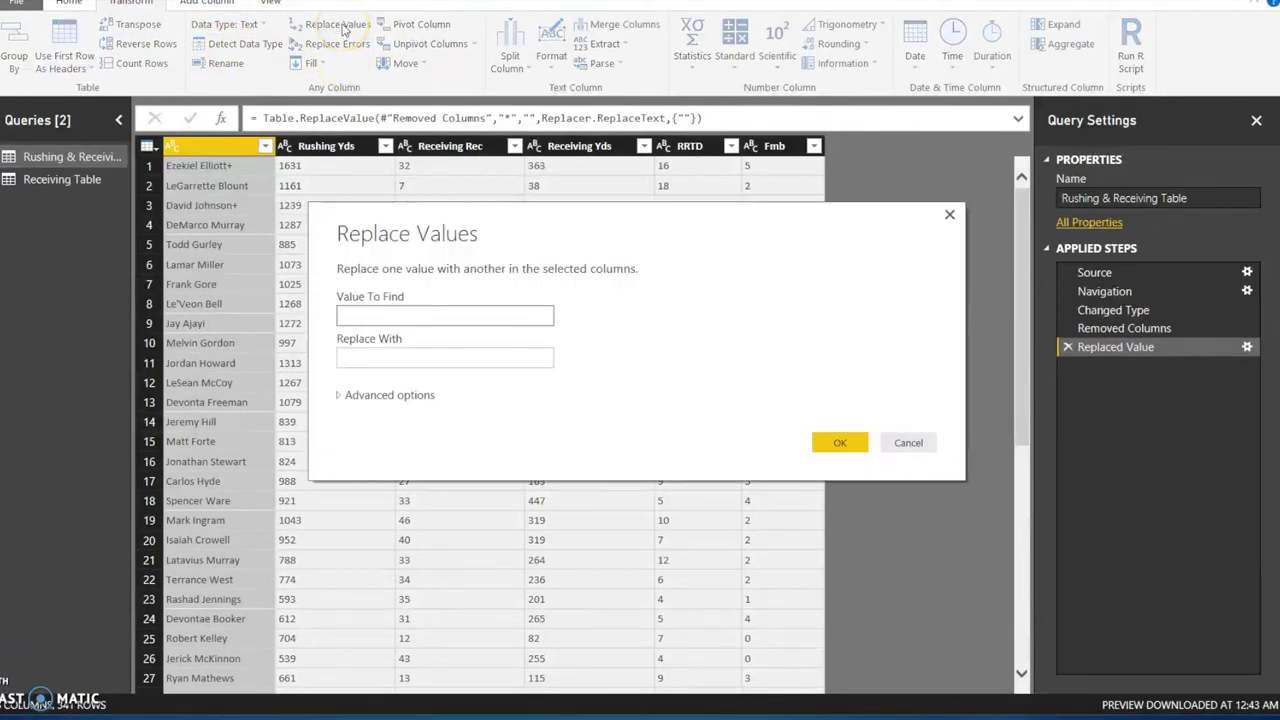
pyautogui.press('Return')
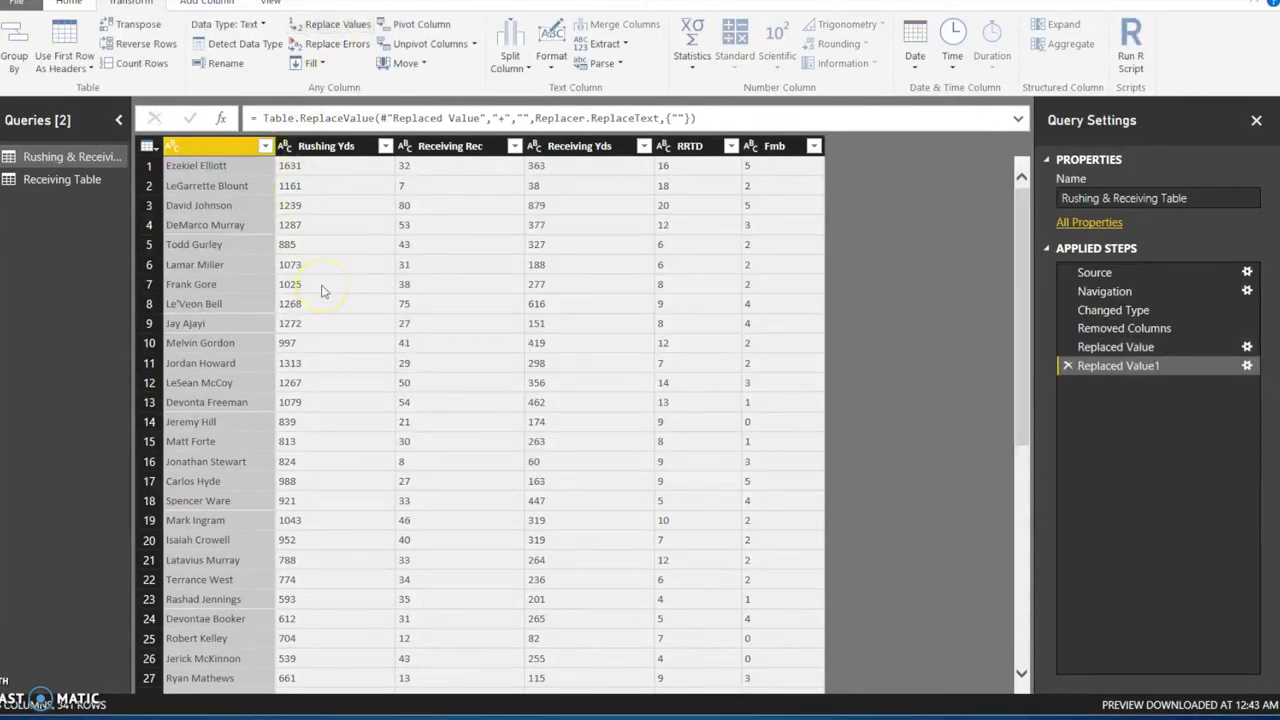
pyautogui.click(342, 148)
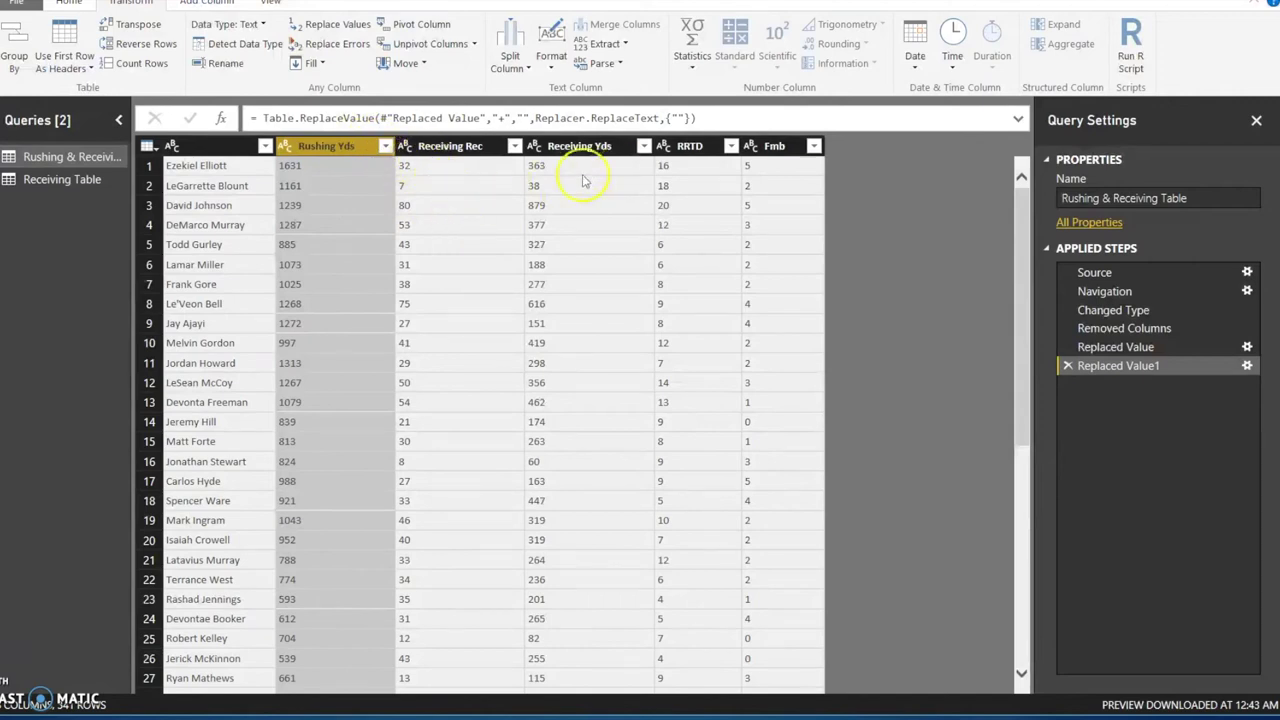
# Set Rushing Yds, Receiving Rec, Receiving Yds, RRTD and Fmb to Whole Number
pyautogui.keyDown('ctrl'); pyautogui.click(393, 150); pyautogui.keyUp('ctrl')
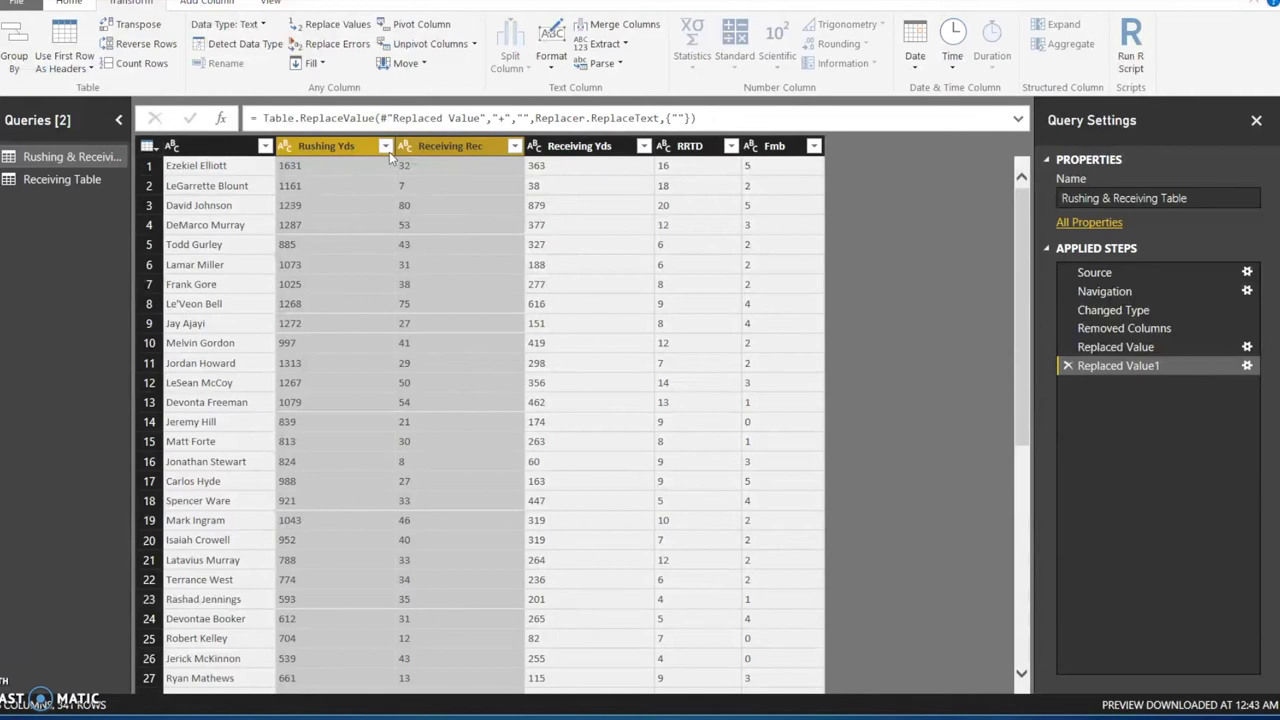
pyautogui.hotkey('shift', 'Right')
pyautogui.hotkey('shift', 'Right')
pyautogui.hotkey('shift', 'Right')
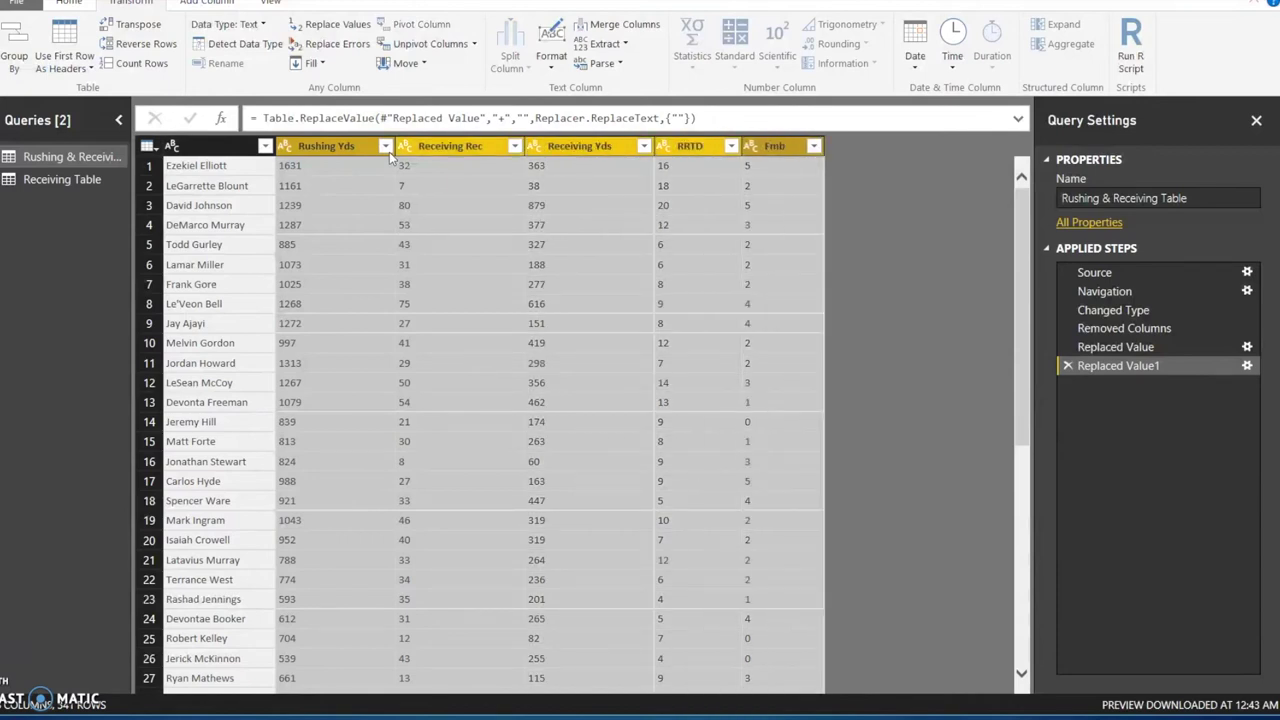
pyautogui.moveTo(1021, 206); pyautogui.dragTo(1014, 157)
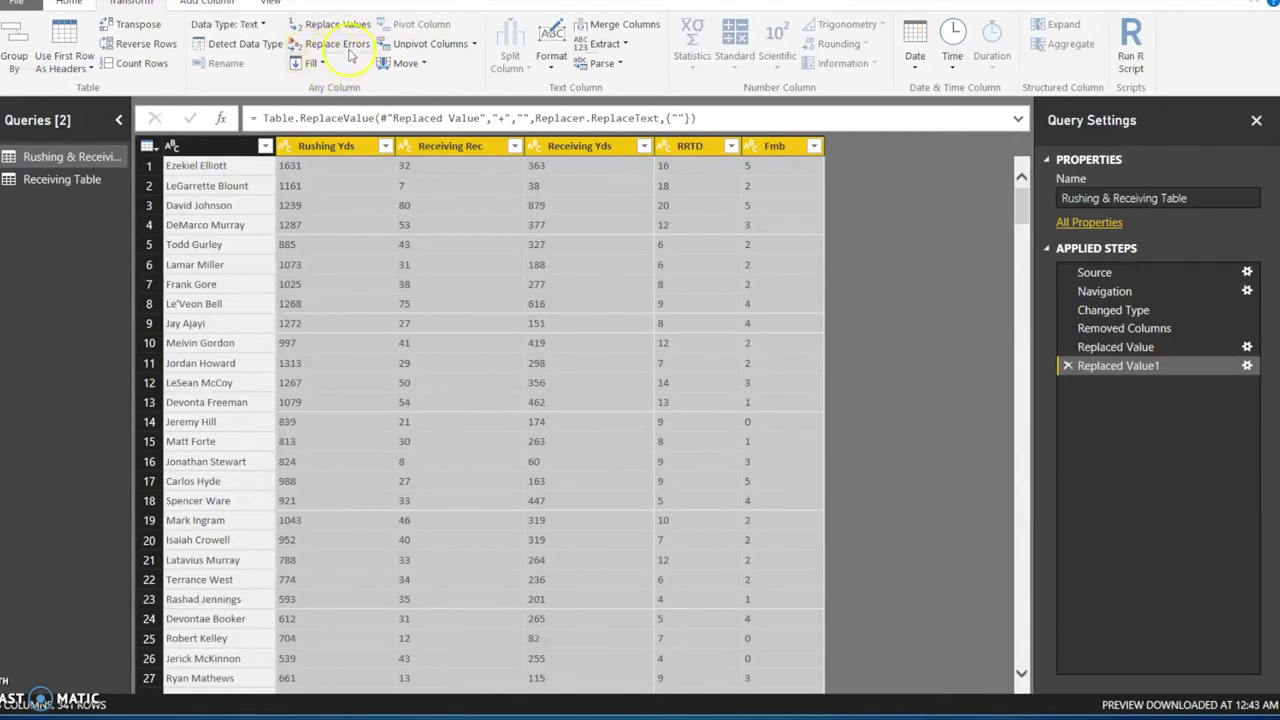
pyautogui.click(230, 24)
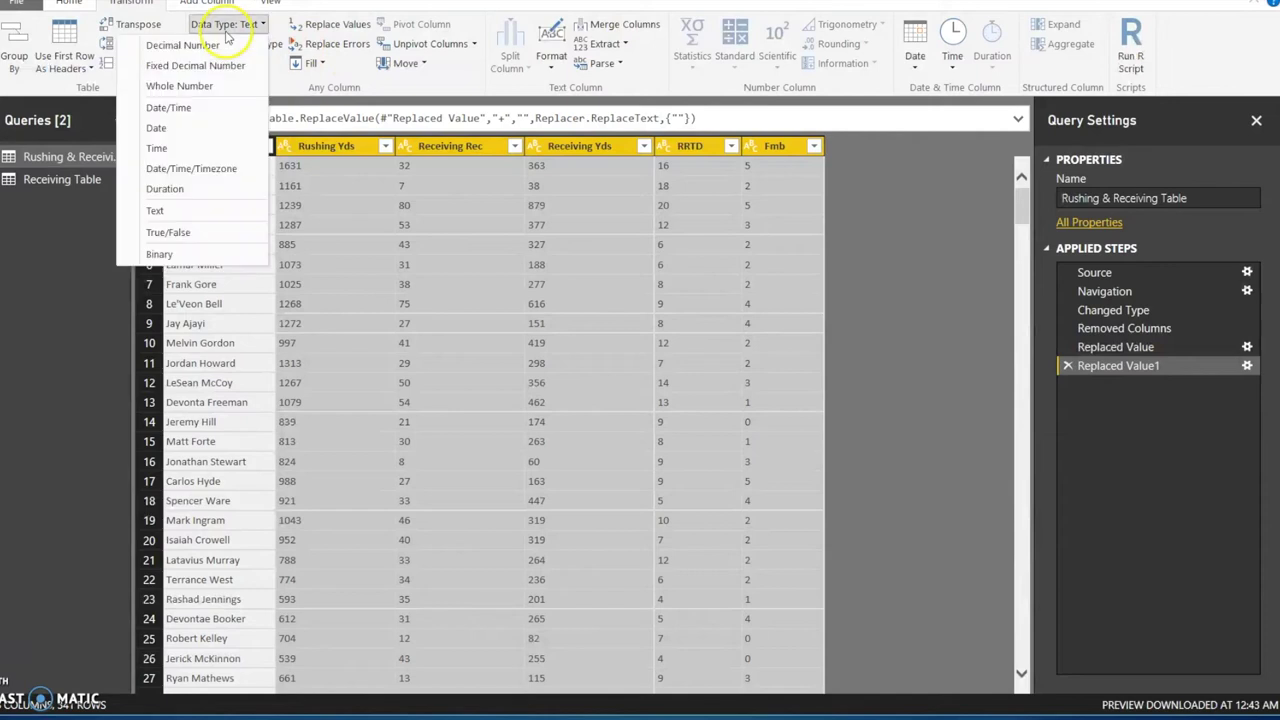
pyautogui.click(225, 87)
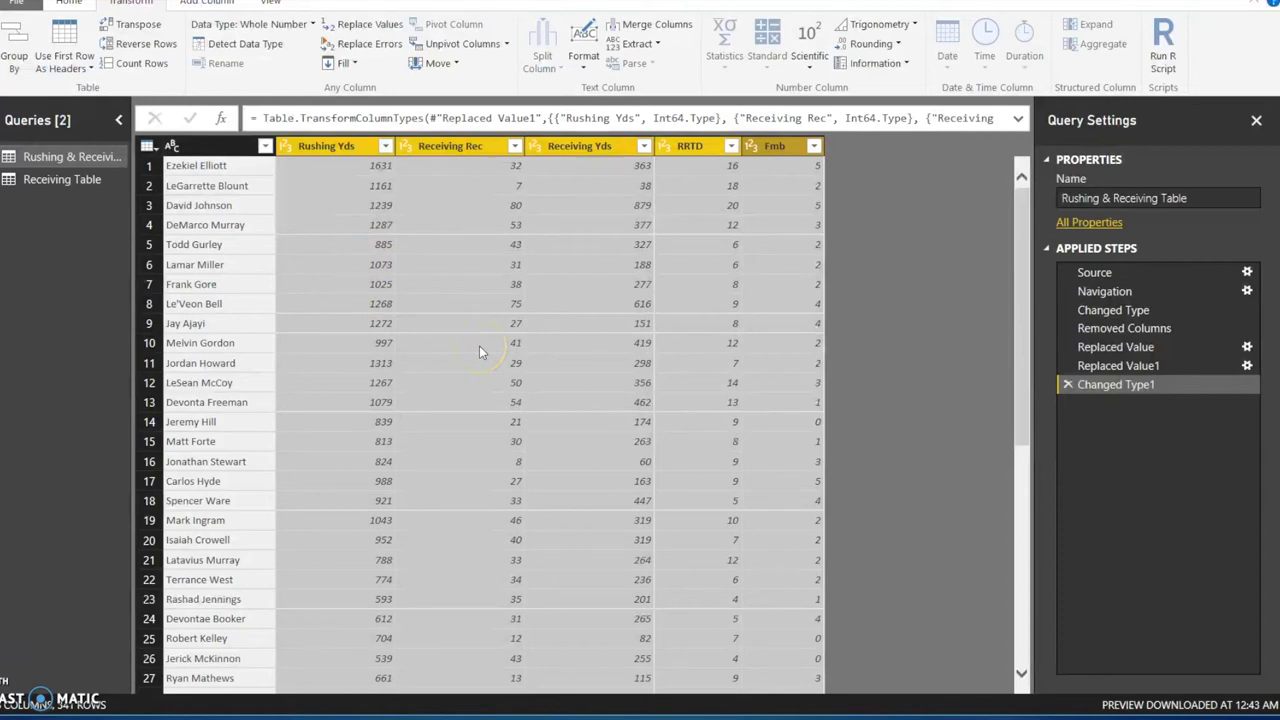
pyautogui.click(605, 325)
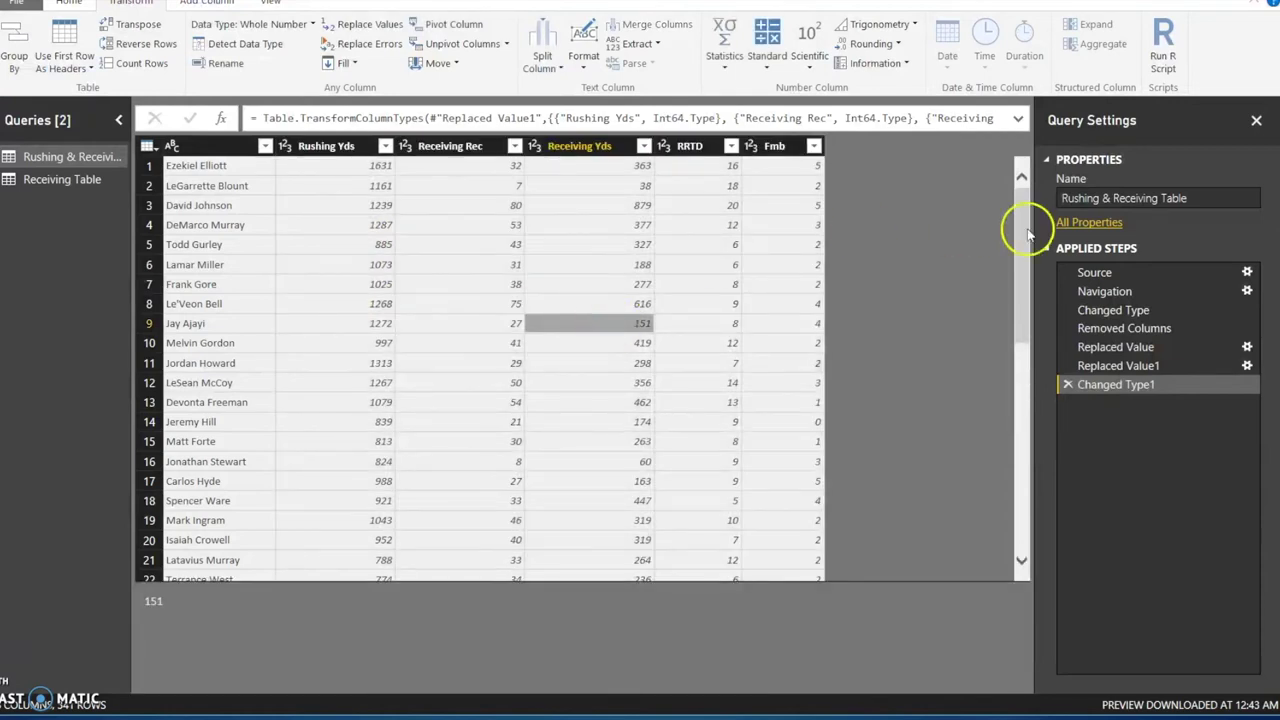
pyautogui.moveTo(1023, 229); pyautogui.dragTo(1021, 160)
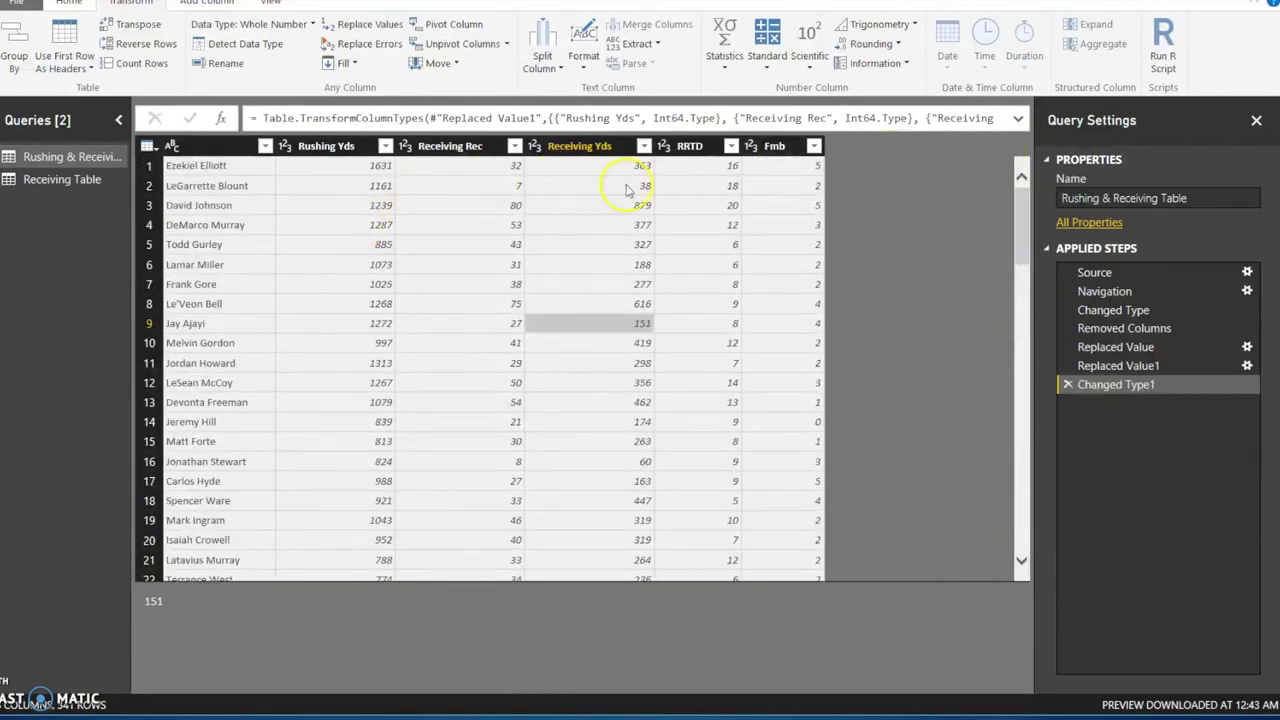
pyautogui.moveTo(1018, 210); pyautogui.dragTo(1020, 266)
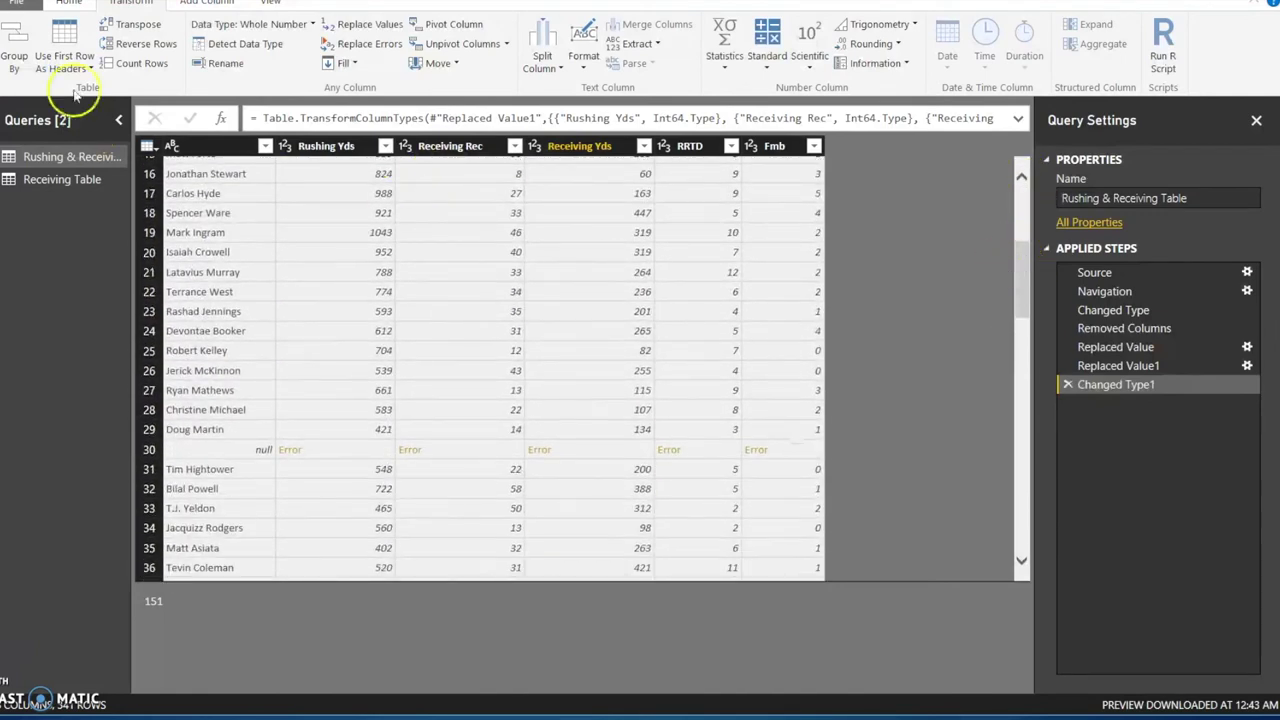
# Remove rows with errors in the Rushing Yds and Receiving Rec columns
pyautogui.click(338, 148)
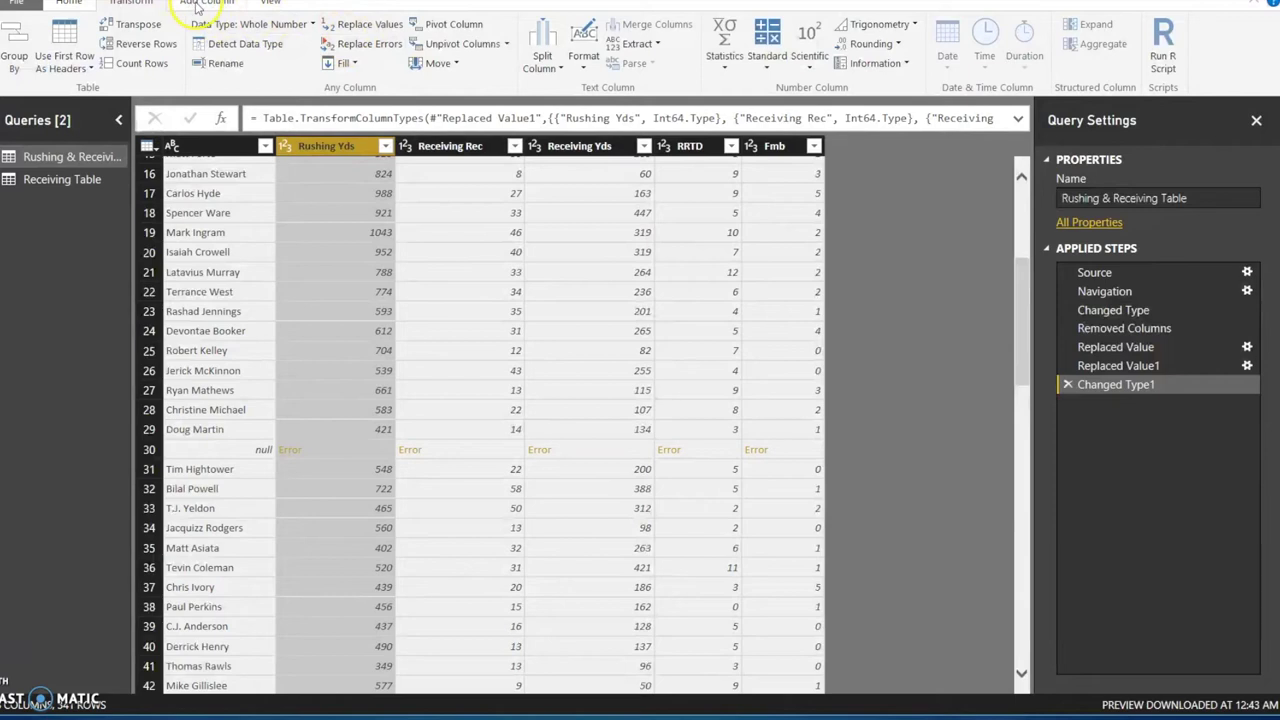
pyautogui.click(69, 2)
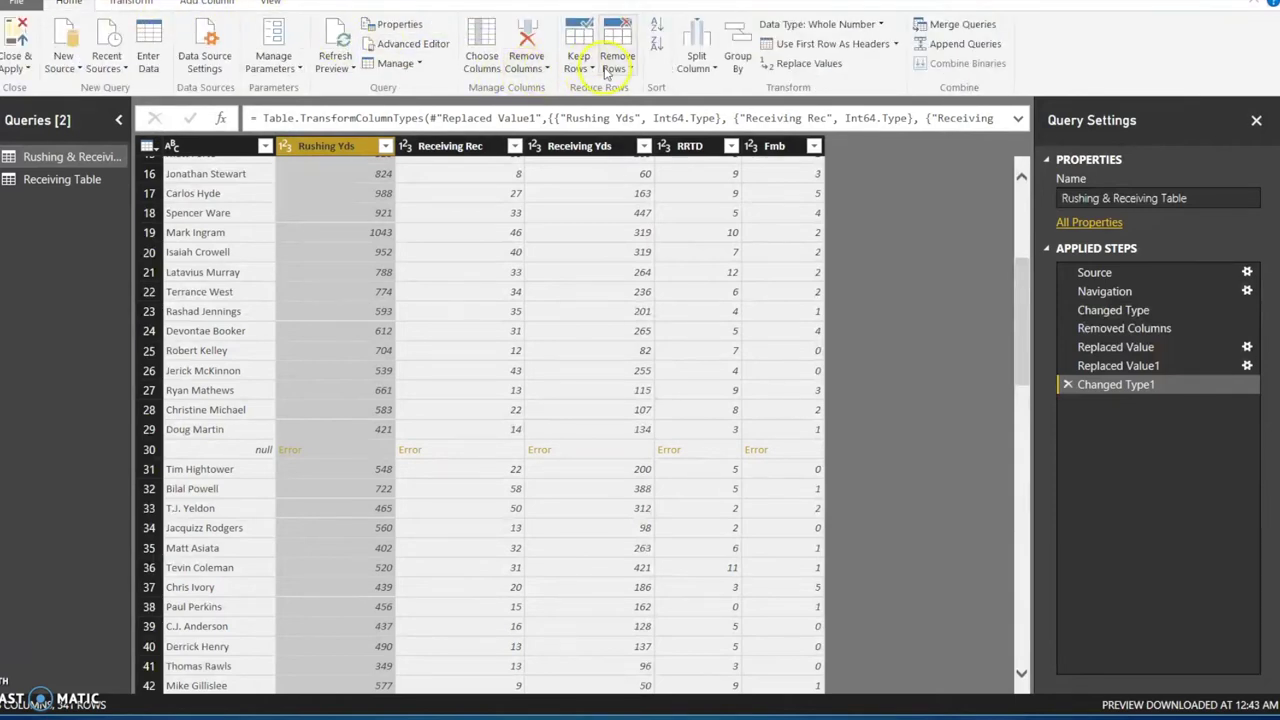
pyautogui.click(617, 62)
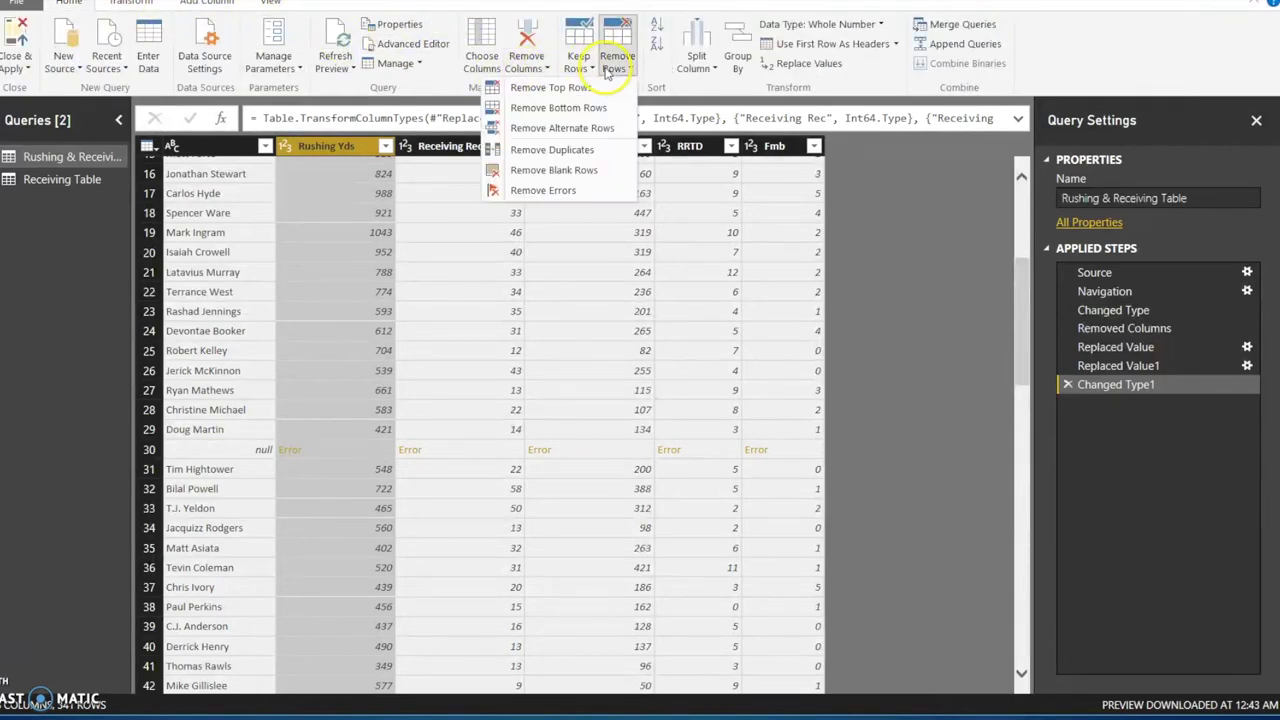
pyautogui.click(531, 191)
pyautogui.click(447, 145)
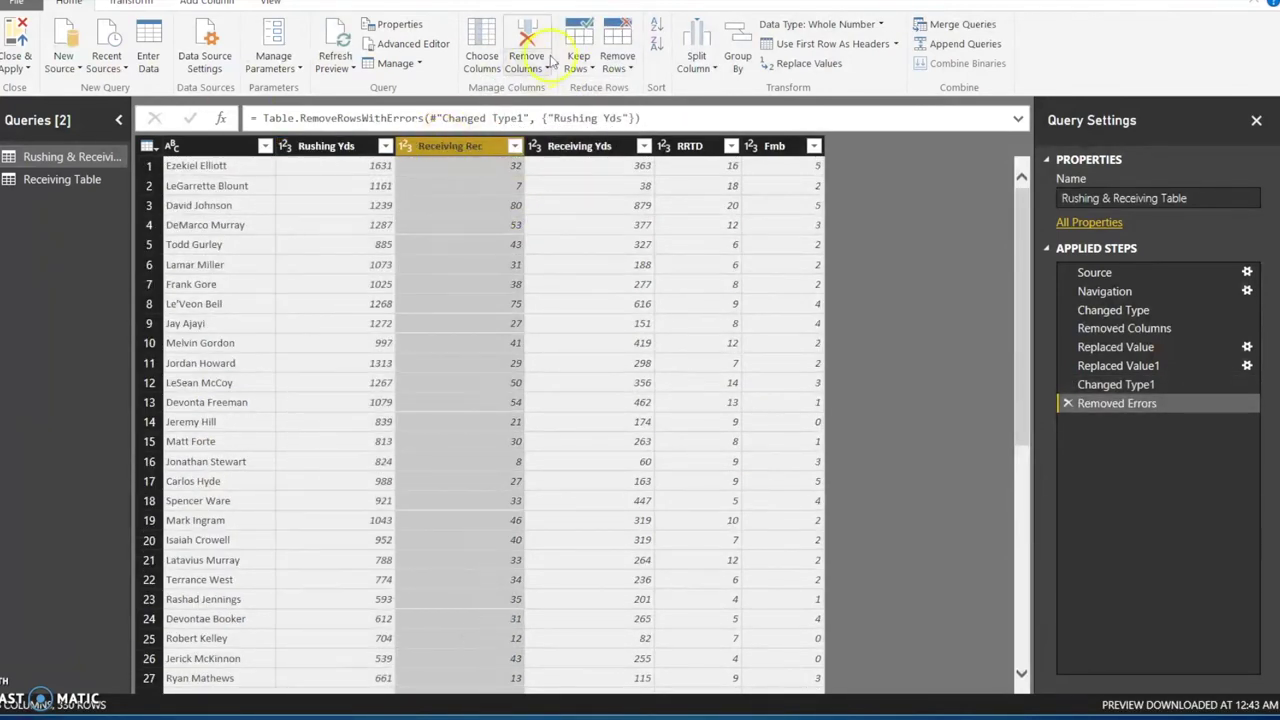
pyautogui.click(526, 64)
pyautogui.click(617, 60)
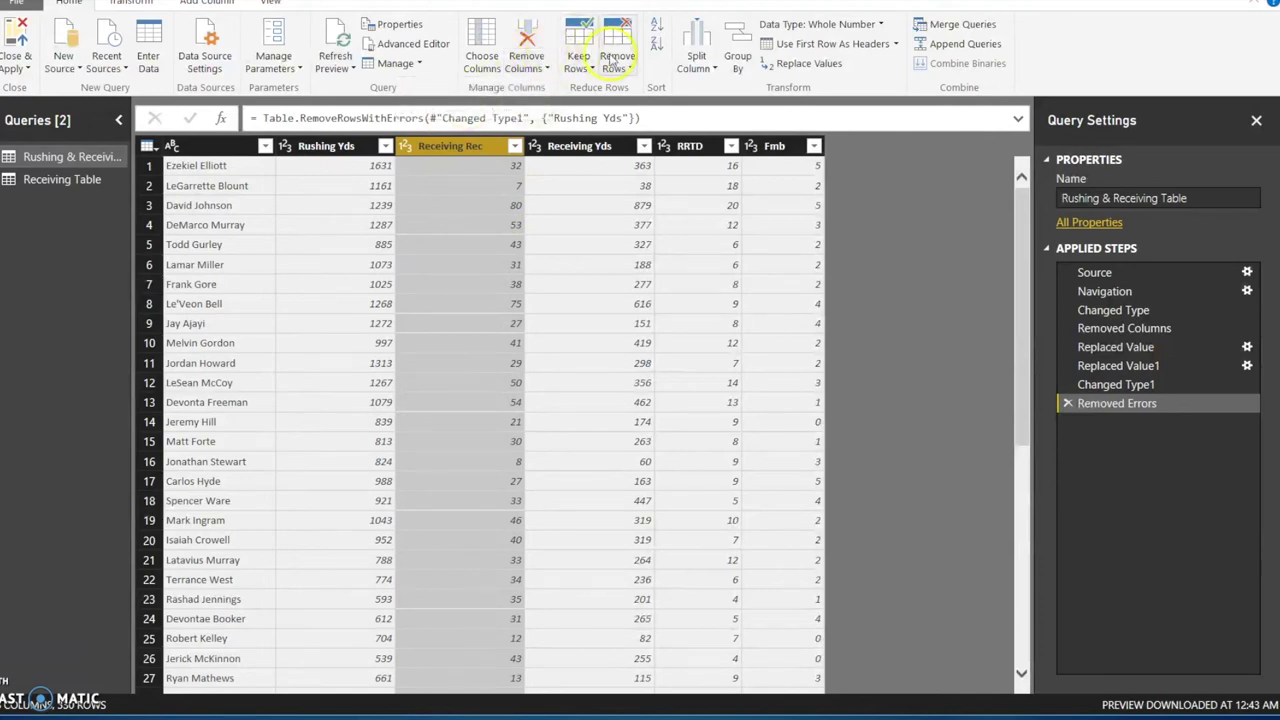
pyautogui.click(617, 60)
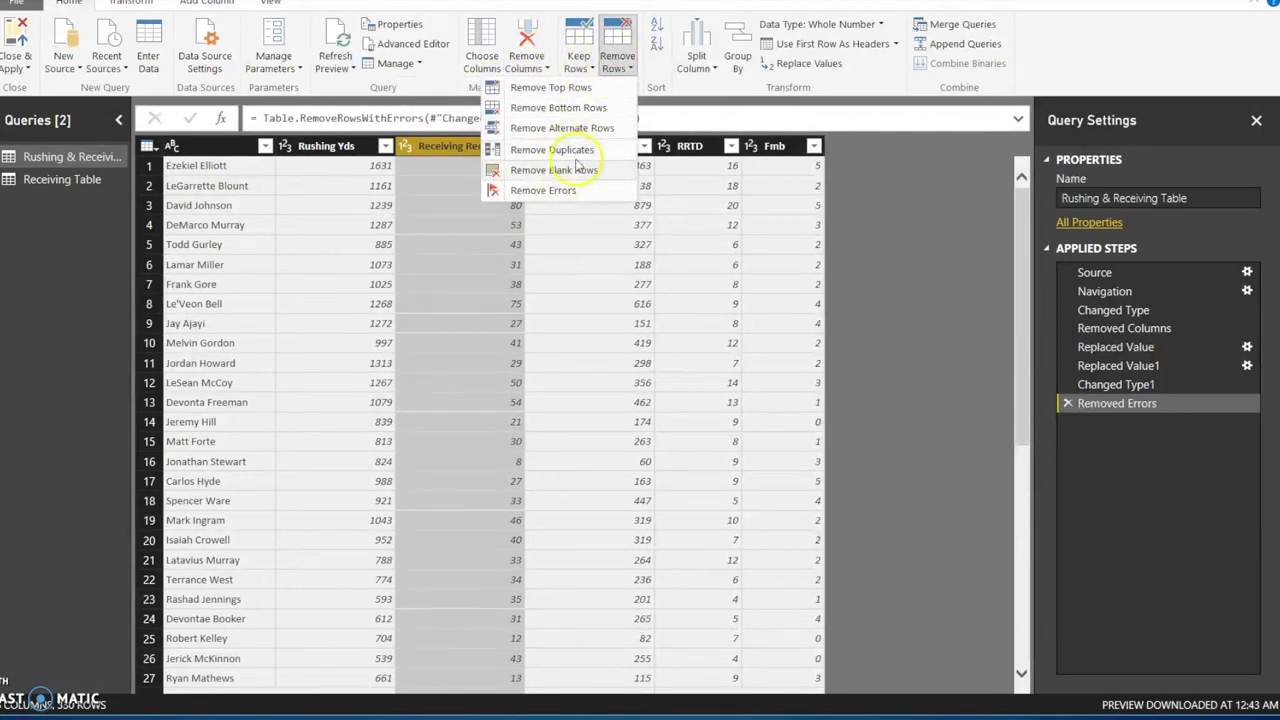
pyautogui.click(566, 190)
# Remove rows with errors in the Receiving Yds, RRTD and Fmb columns
pyautogui.click(573, 146)
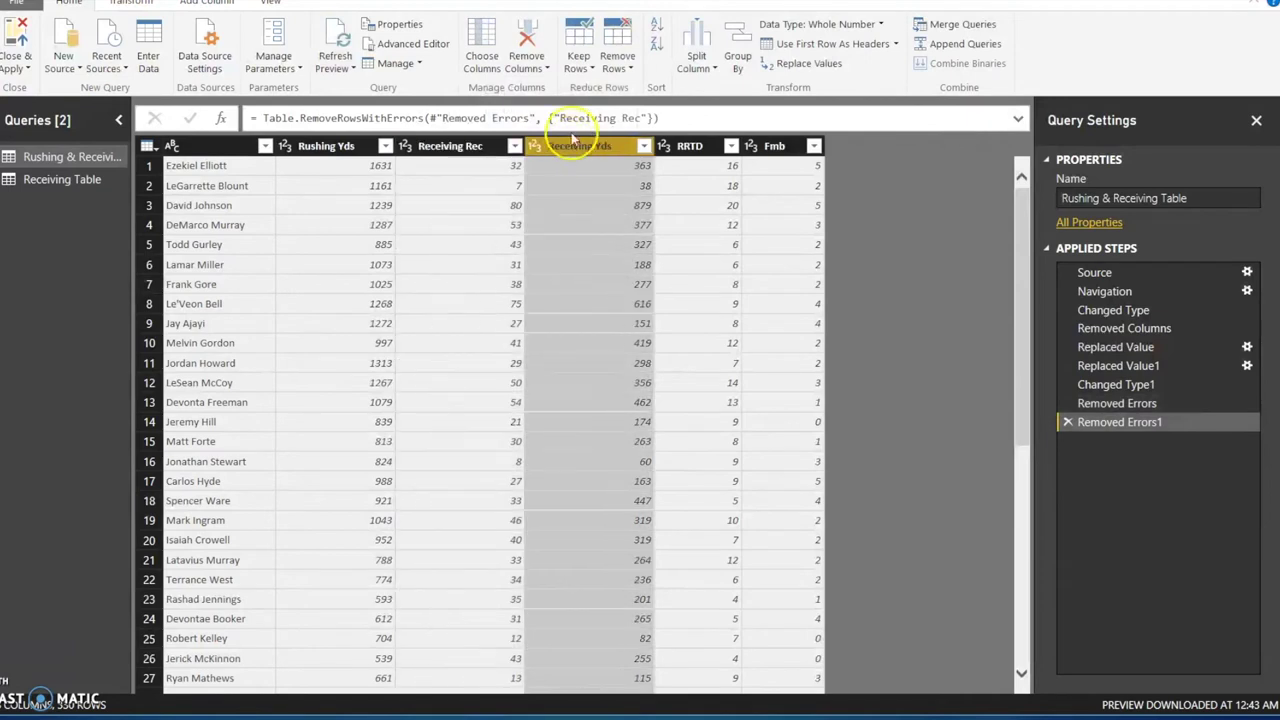
pyautogui.click(616, 62)
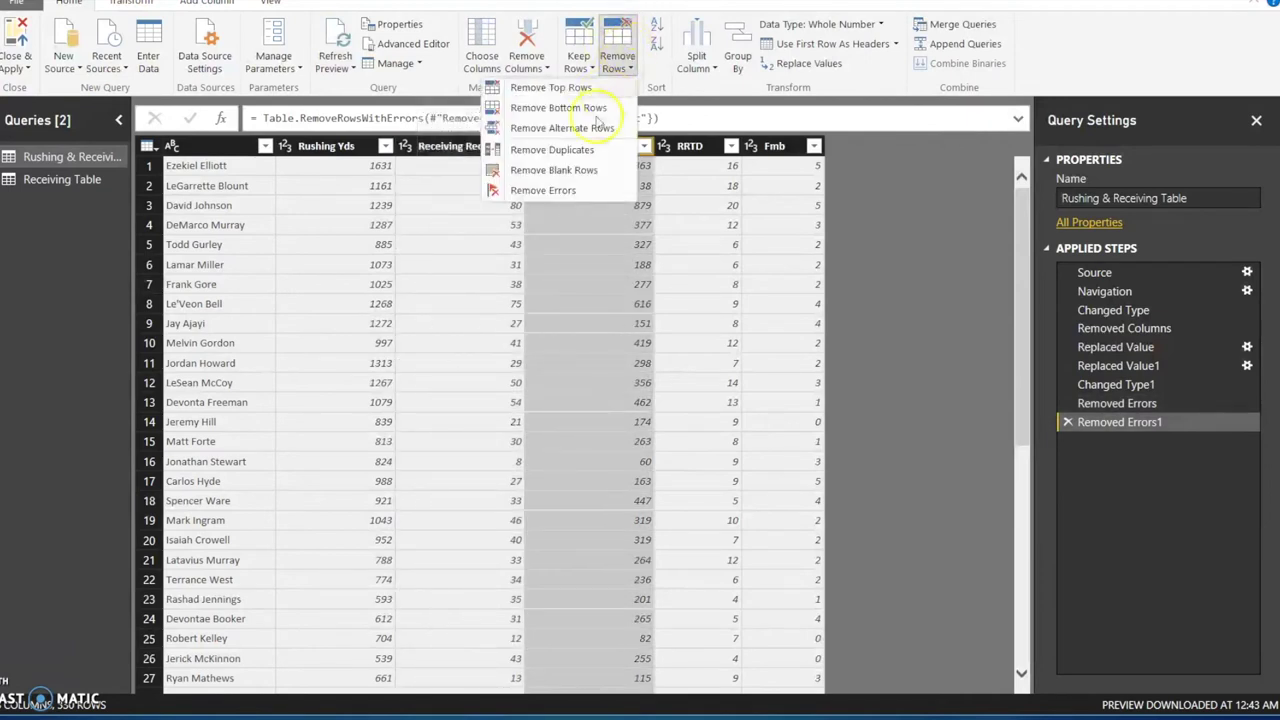
pyautogui.click(586, 190)
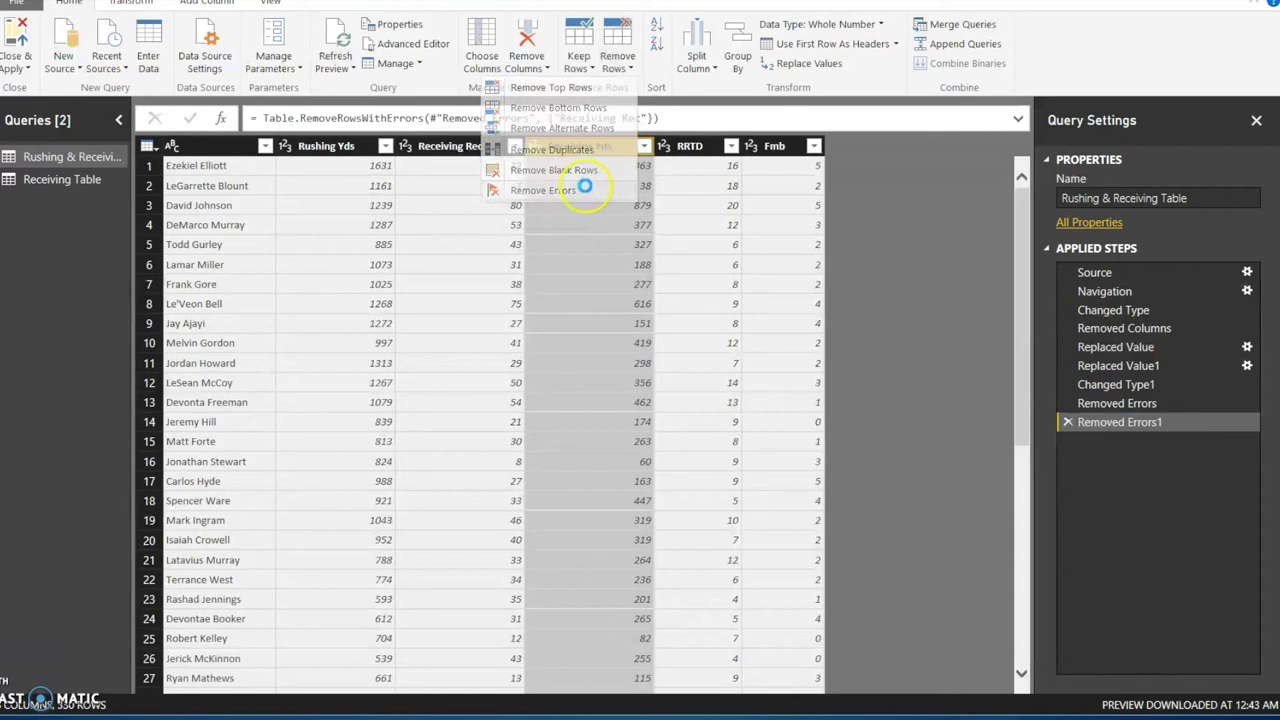
pyautogui.click(690, 146)
pyautogui.click(617, 62)
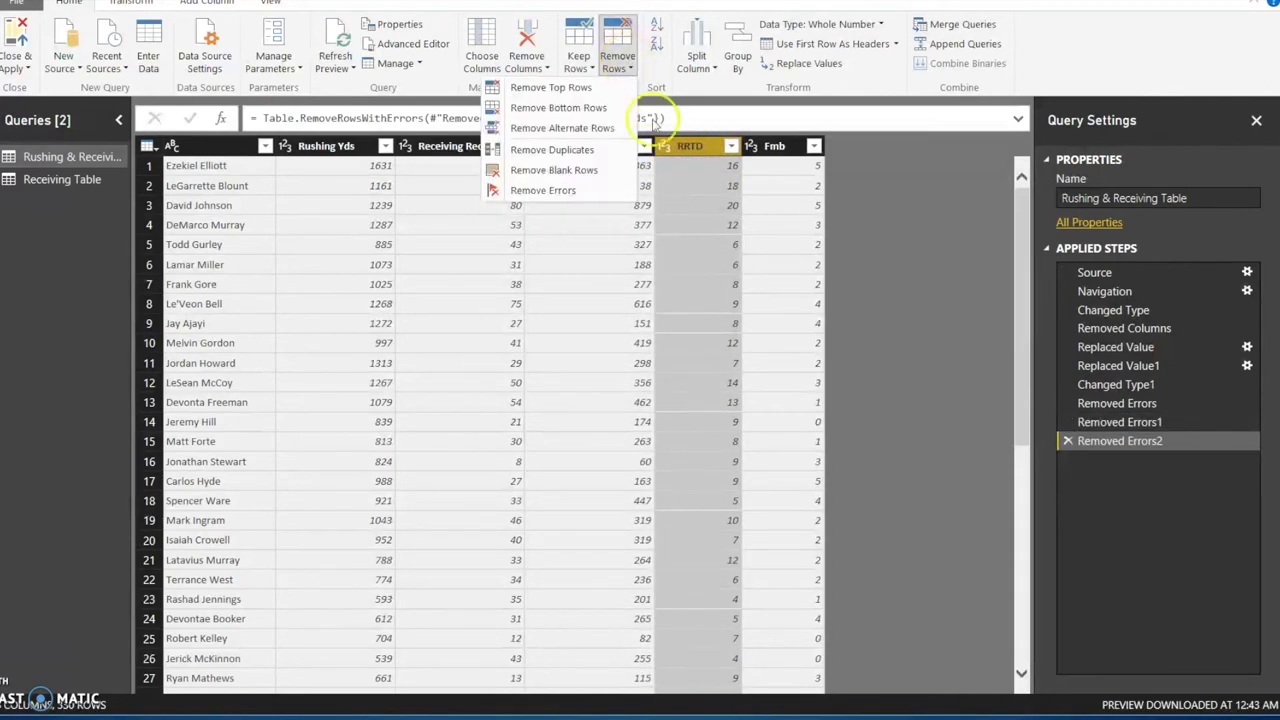
pyautogui.click(581, 192)
pyautogui.click(770, 146)
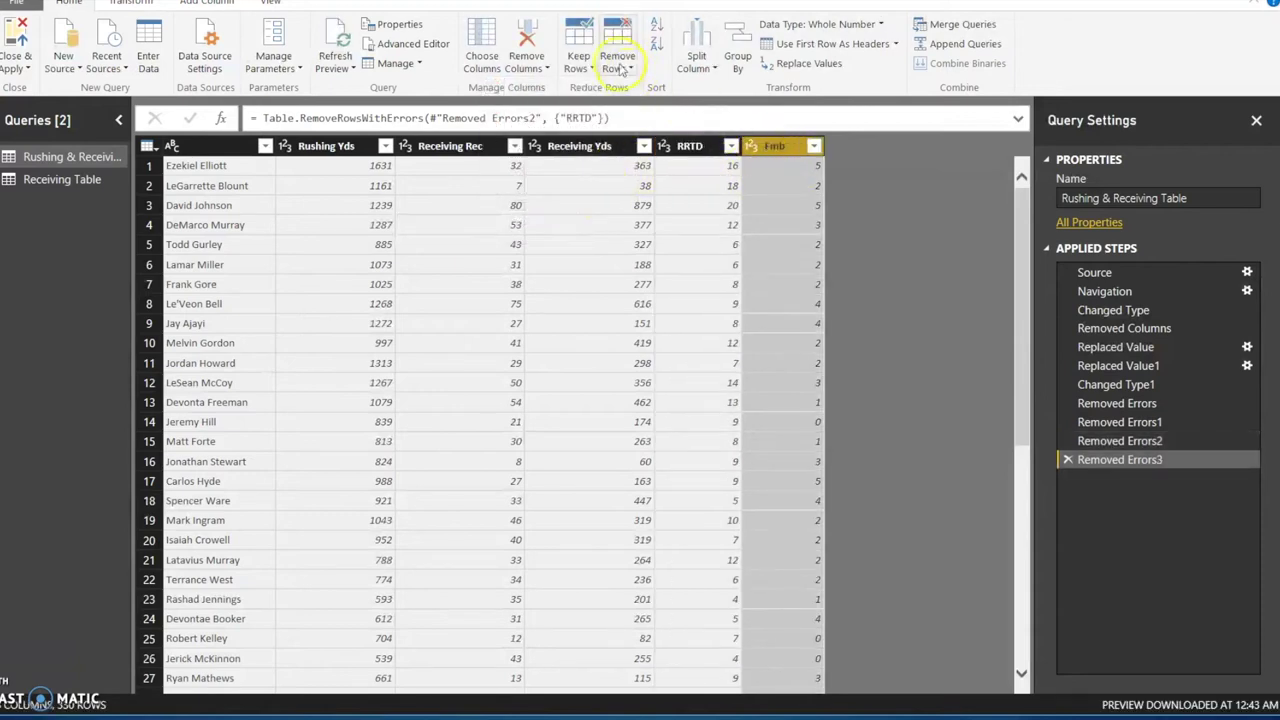
pyautogui.click(617, 62)
pyautogui.click(575, 192)
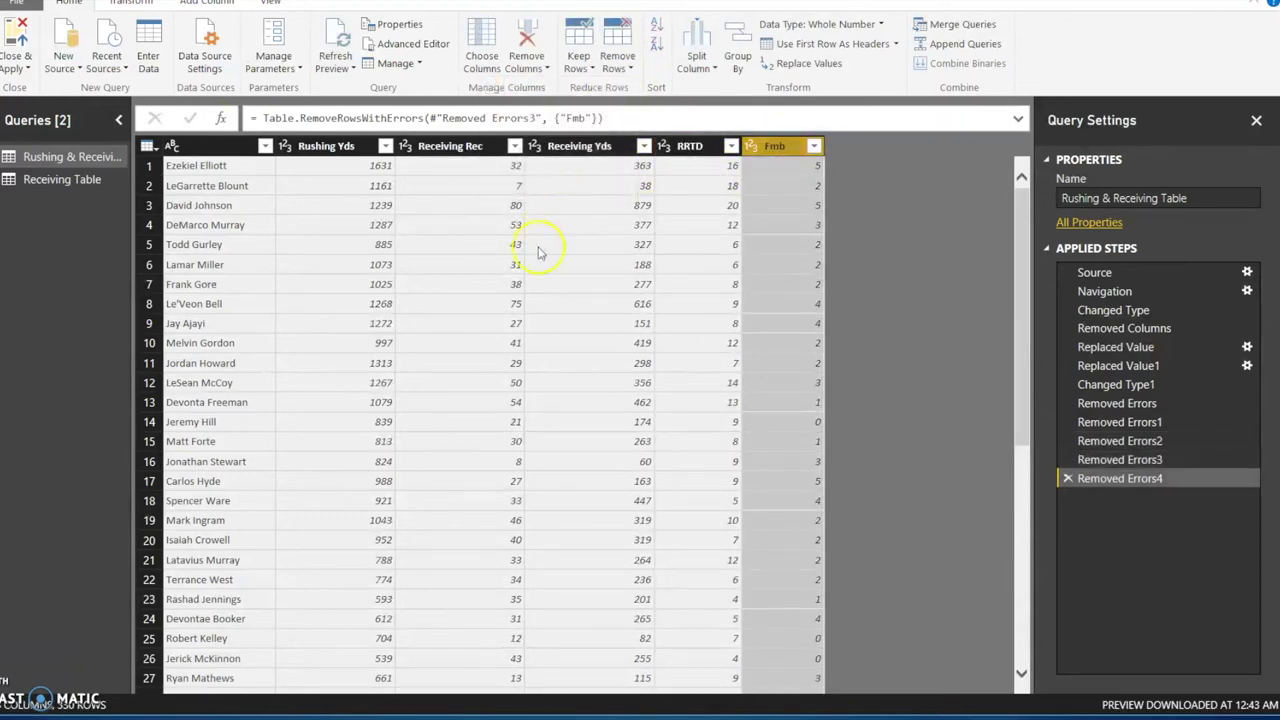
# Review the Replaced Value and Removed Errors4 steps, then open the Receiving Table query
pyautogui.click(1103, 346)
pyautogui.moveTo(1103, 346)
pyautogui.mouseDown()
pyautogui.moveTo(1089, 297)
pyautogui.moveTo(1100, 350)
pyautogui.mouseUp()
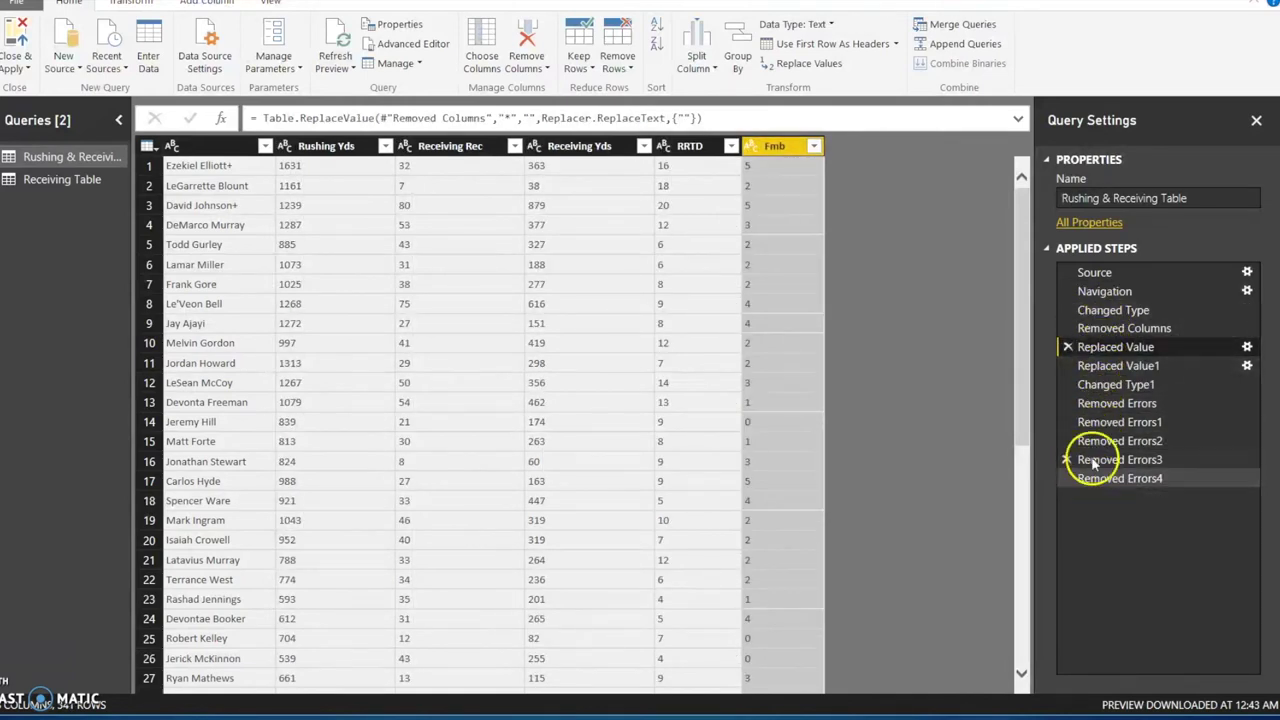
pyautogui.click(1117, 482)
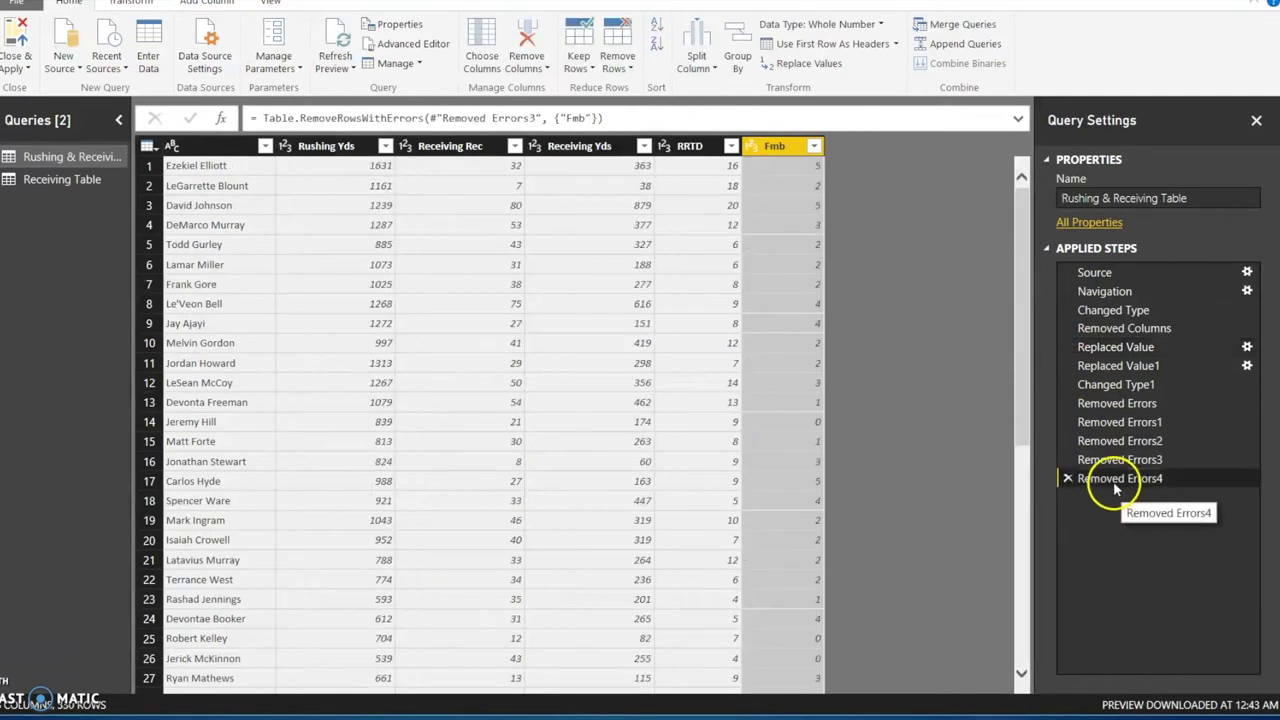
pyautogui.click(816, 304)
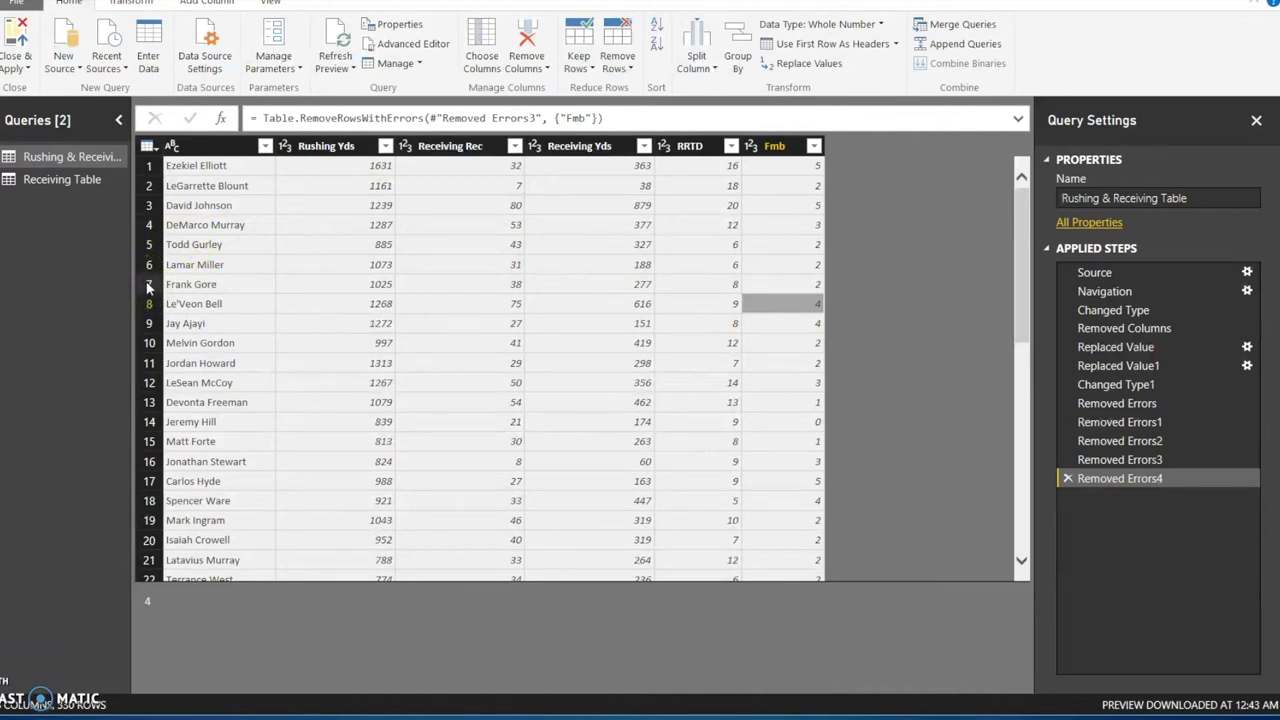
pyautogui.click(64, 180)
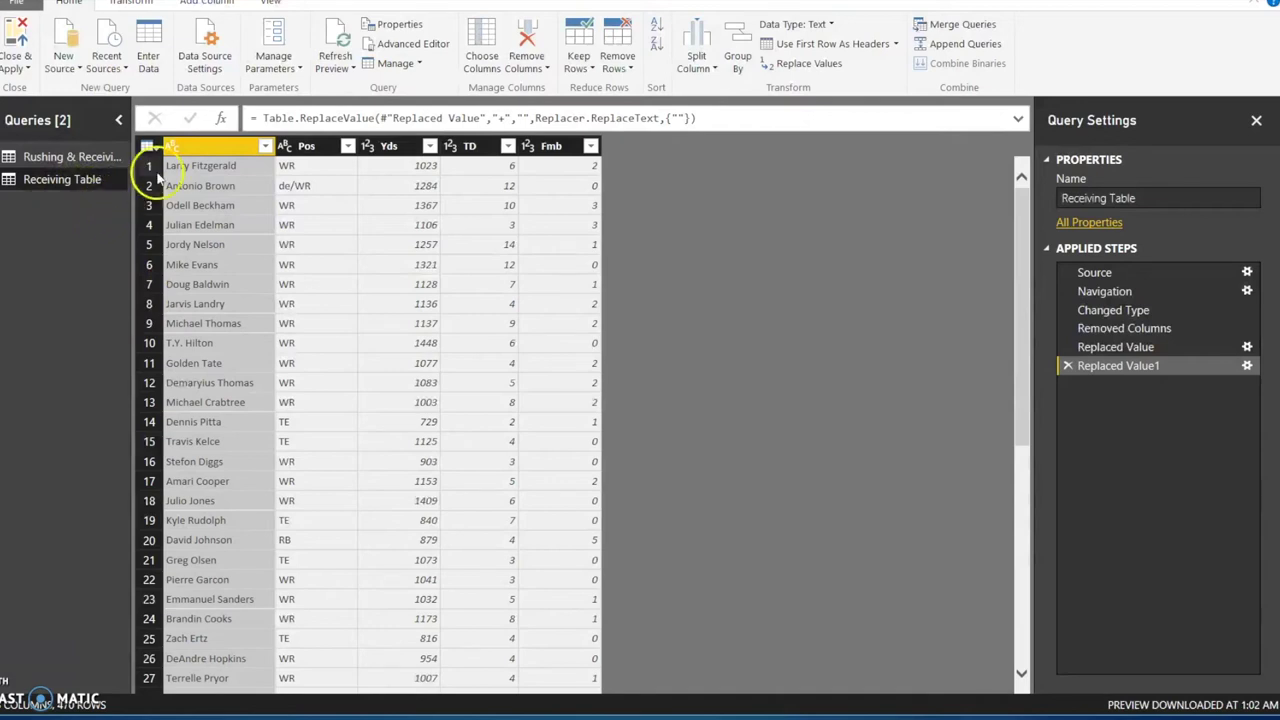
# Open and dismiss the player column's context menu in Receiving Table without changes
pyautogui.rightClick(200, 150)
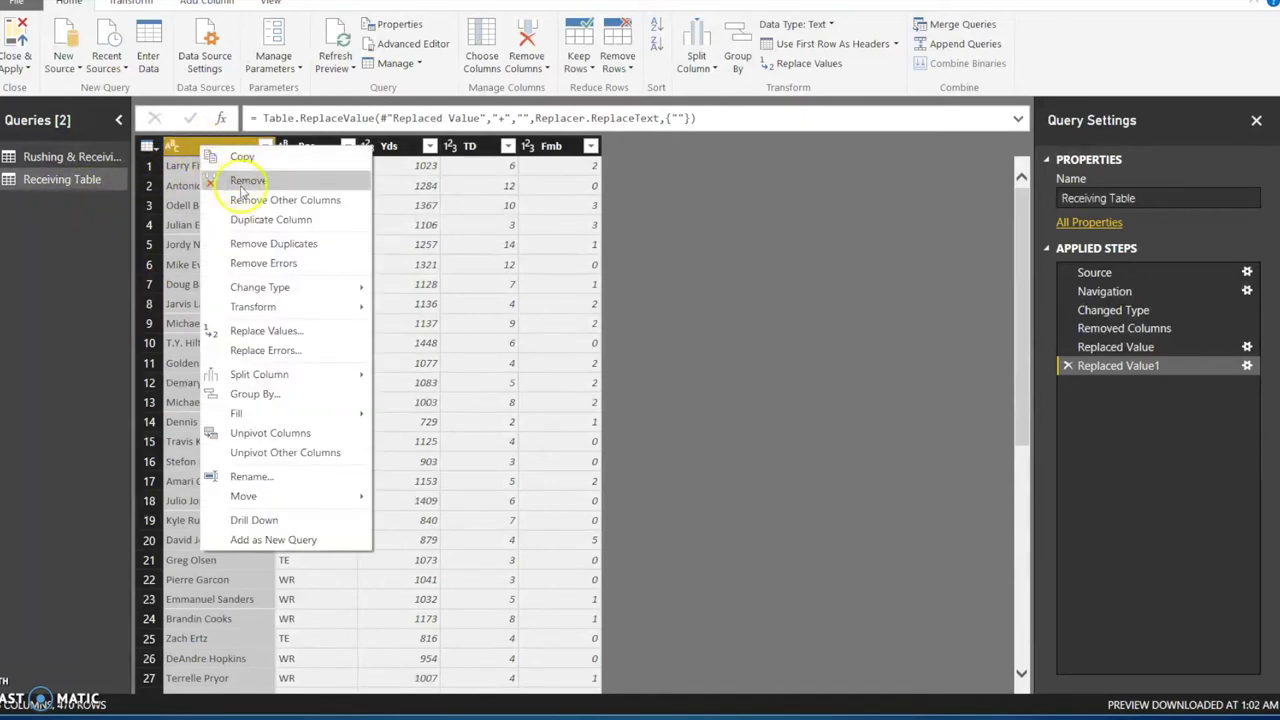
pyautogui.click(190, 150)
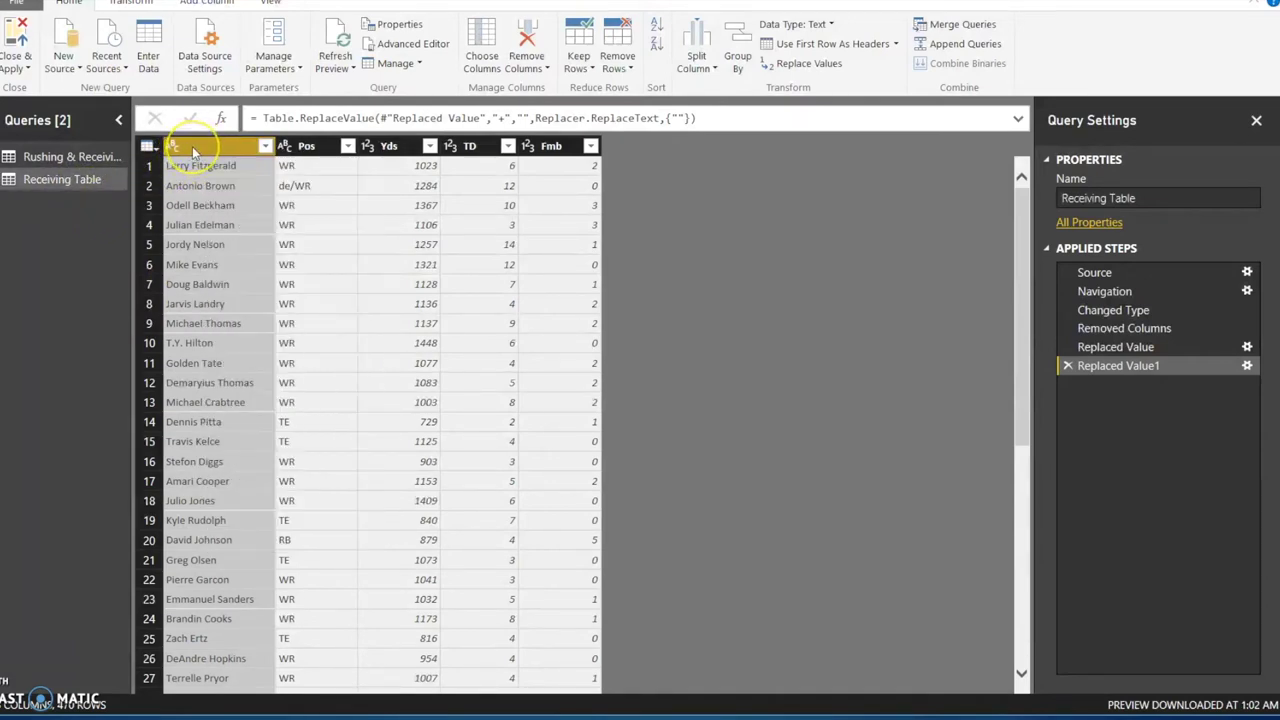
pyautogui.click(224, 146)
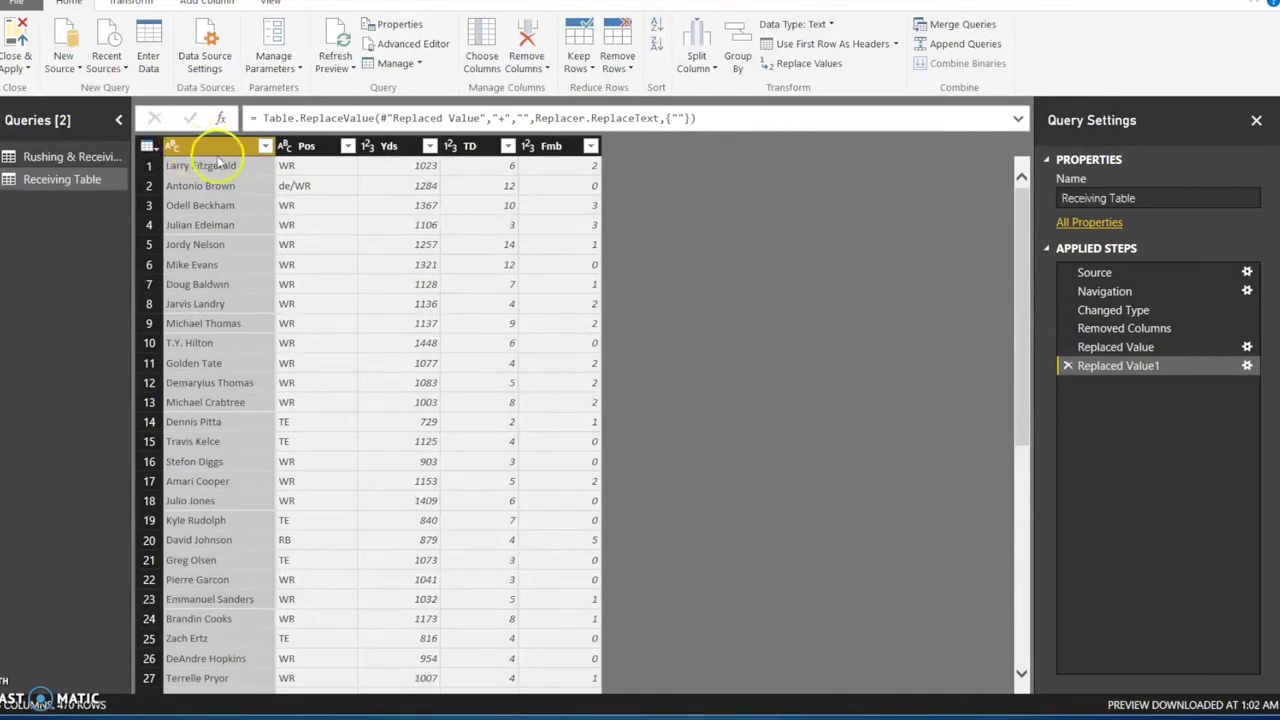
pyautogui.rightClick(218, 150)
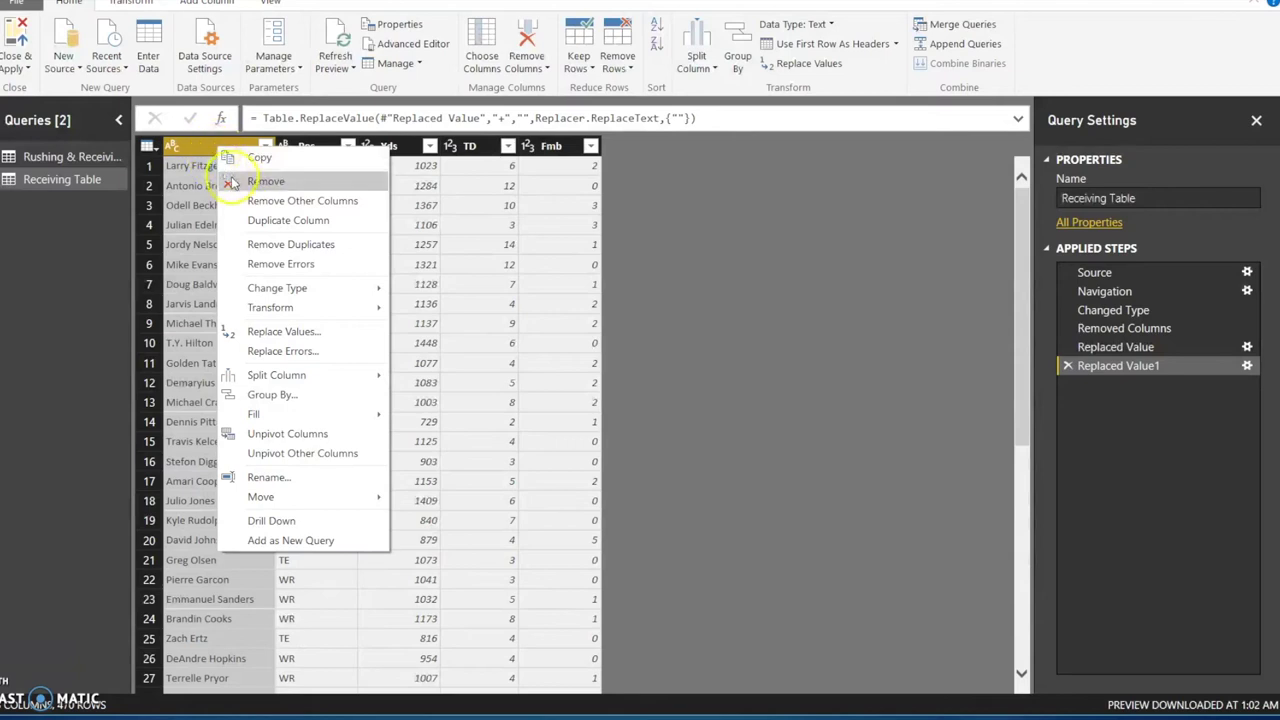
pyautogui.click(207, 152)
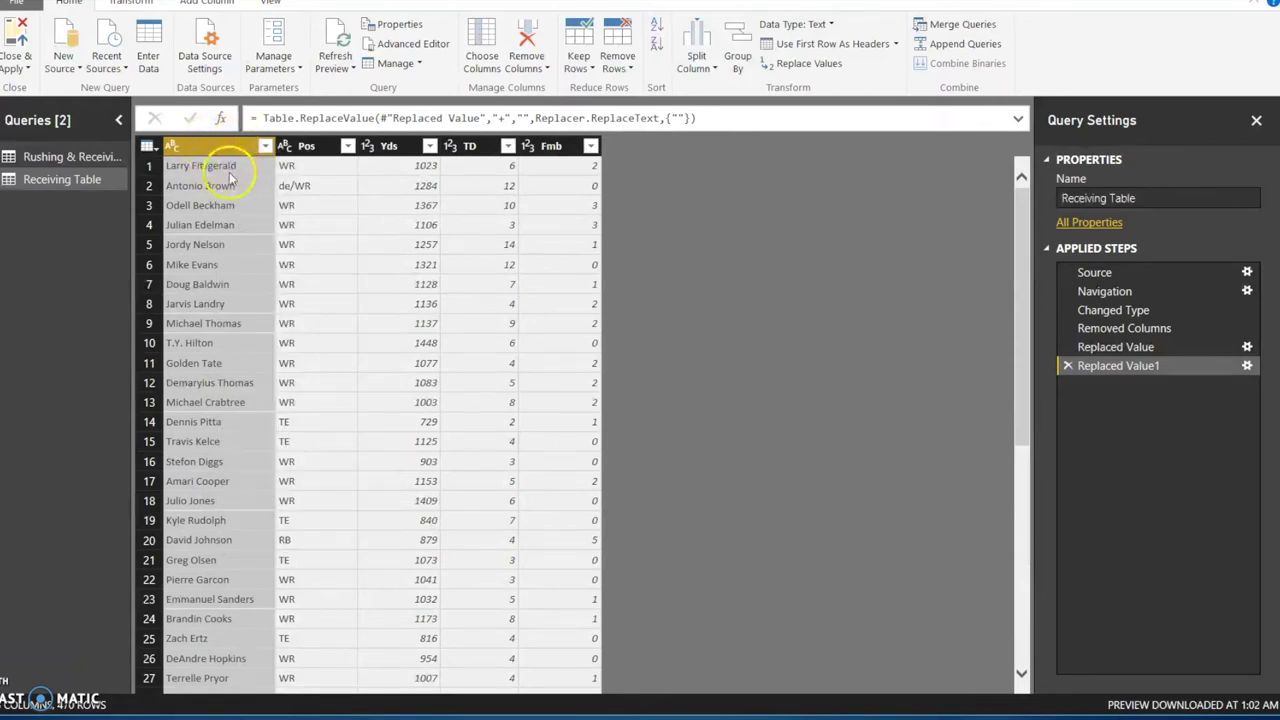
# Rename the Rushing & Receiving Table's first column to Player
pyautogui.click(103, 160)
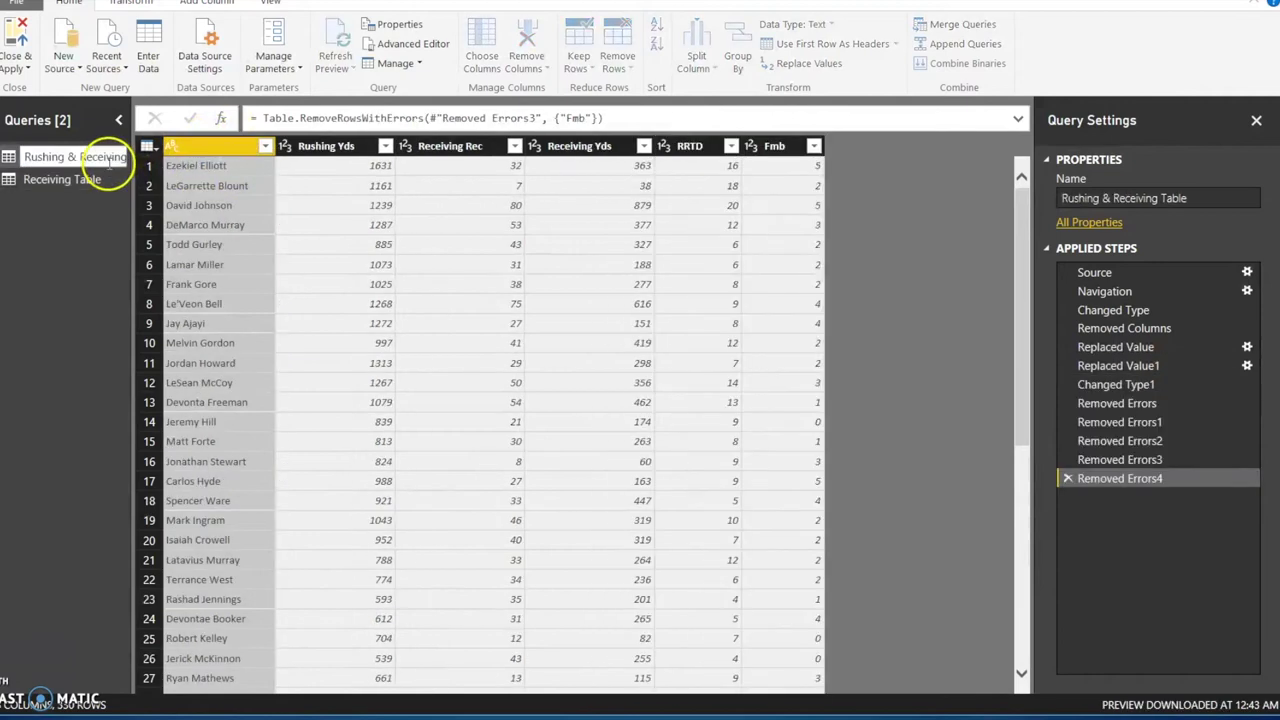
pyautogui.click(235, 148)
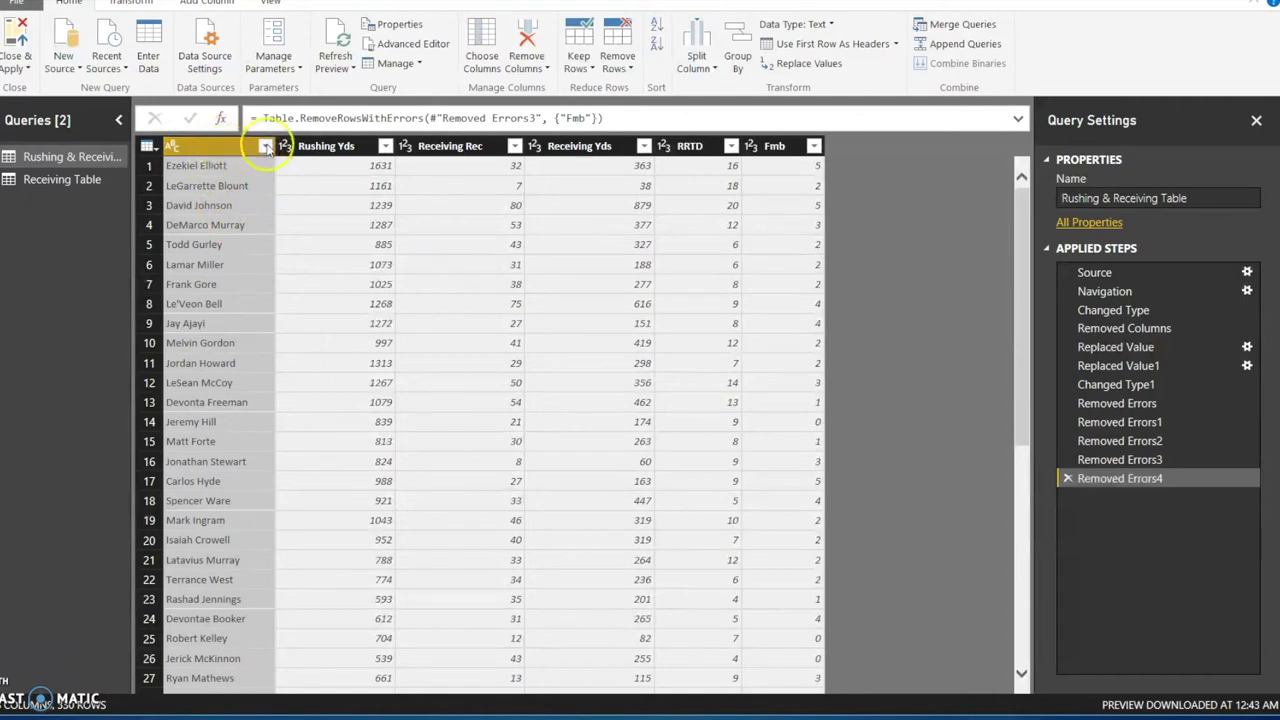
pyautogui.click(266, 146)
pyautogui.click(266, 146)
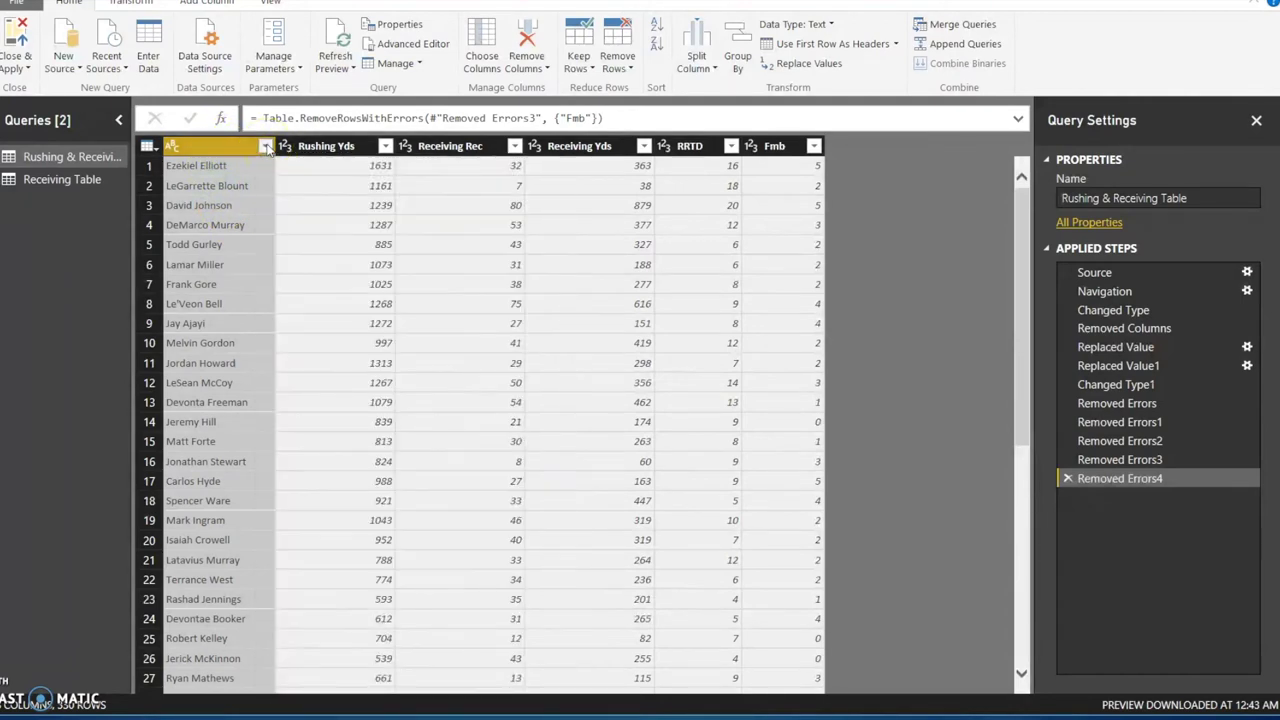
pyautogui.click(266, 146)
pyautogui.click(266, 146)
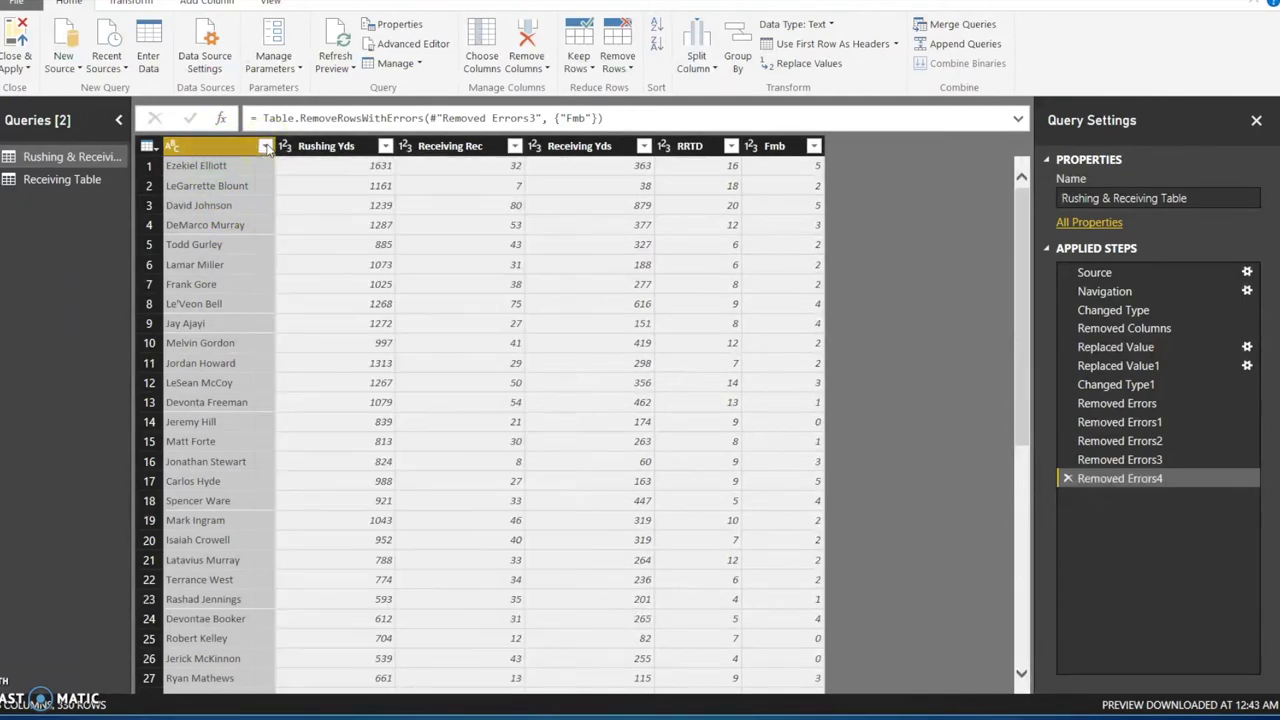
pyautogui.rightClick(196, 146)
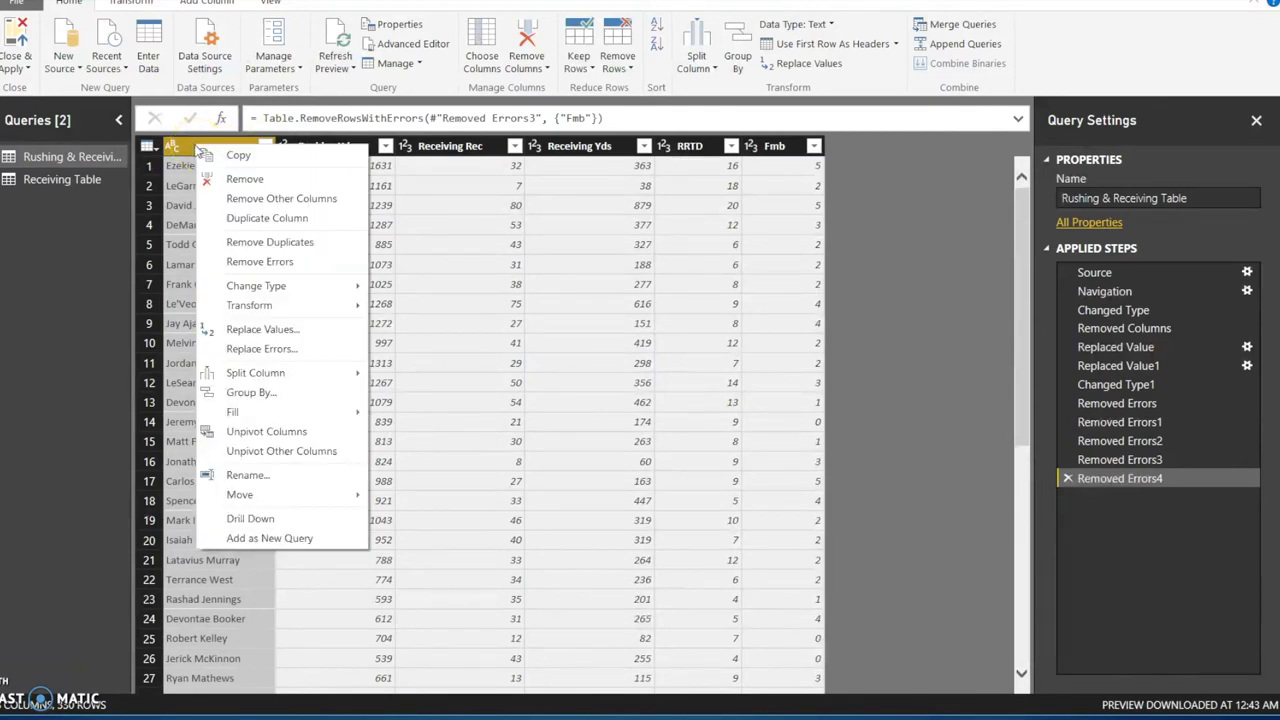
pyautogui.click(228, 474)
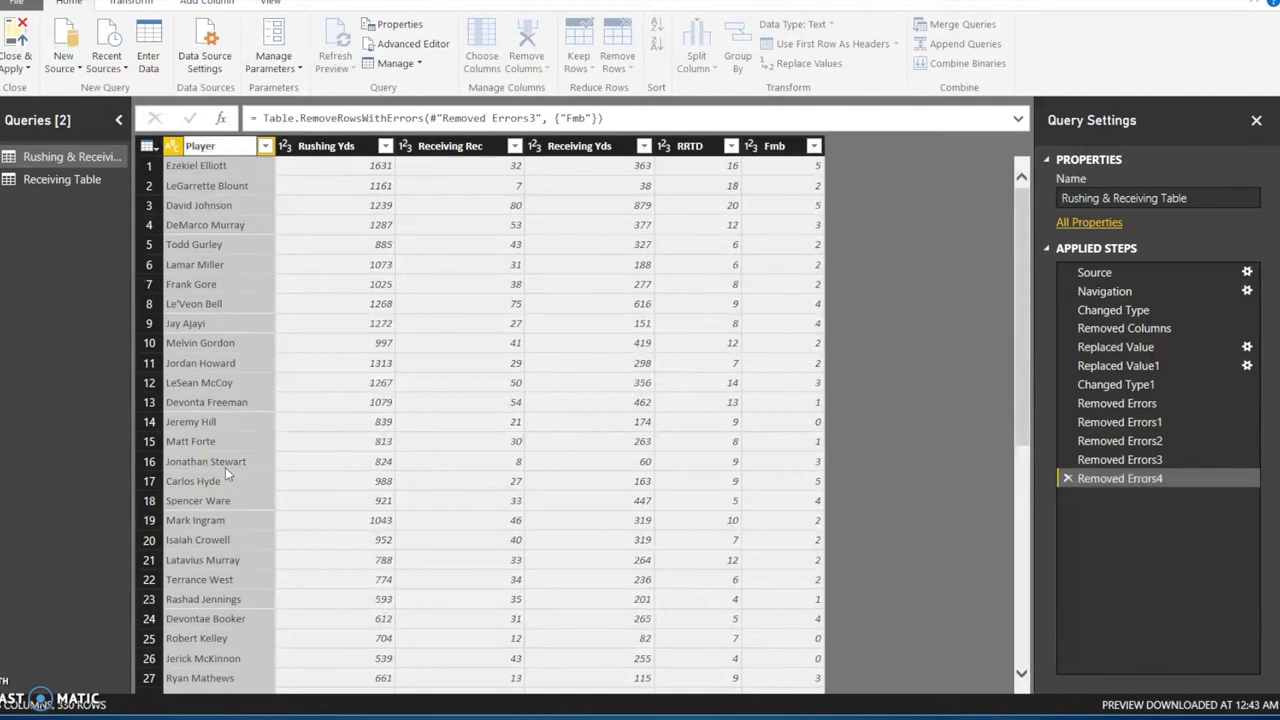
pyautogui.write('Player')
pyautogui.press('Return')
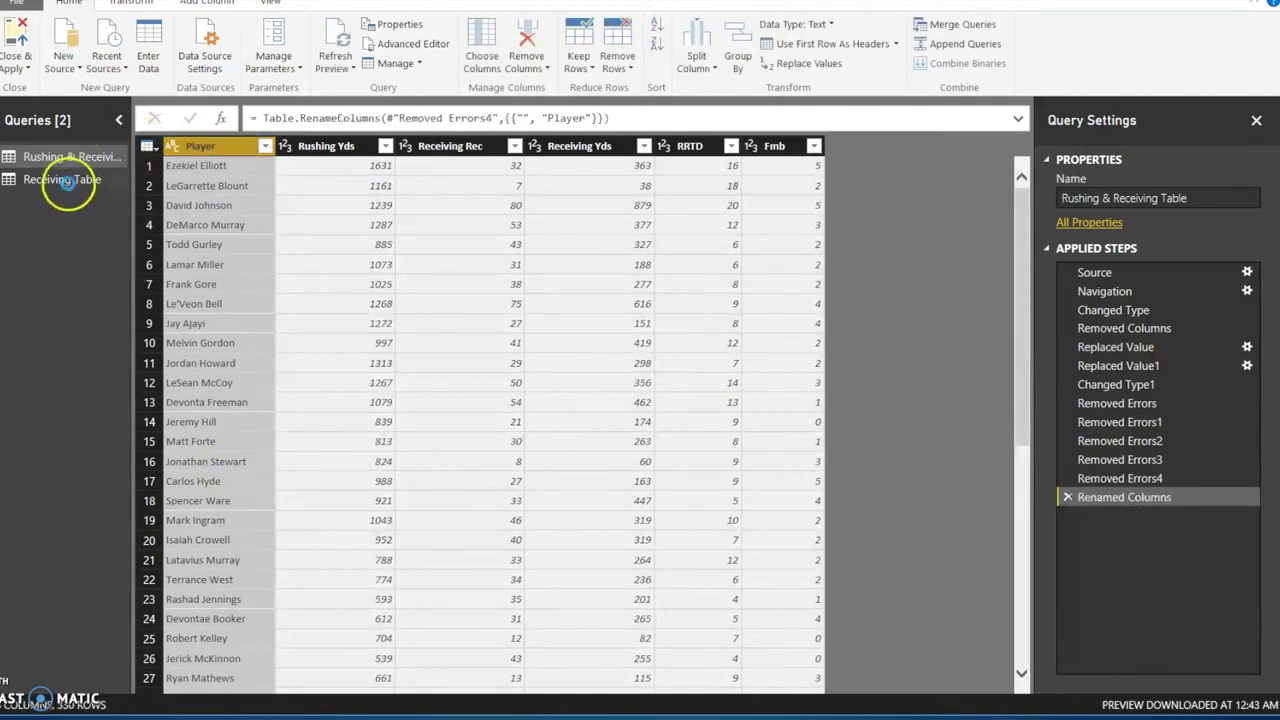
# Rename the Receiving Table's first column to Player
pyautogui.click(63, 180)
pyautogui.rightClick(210, 146)
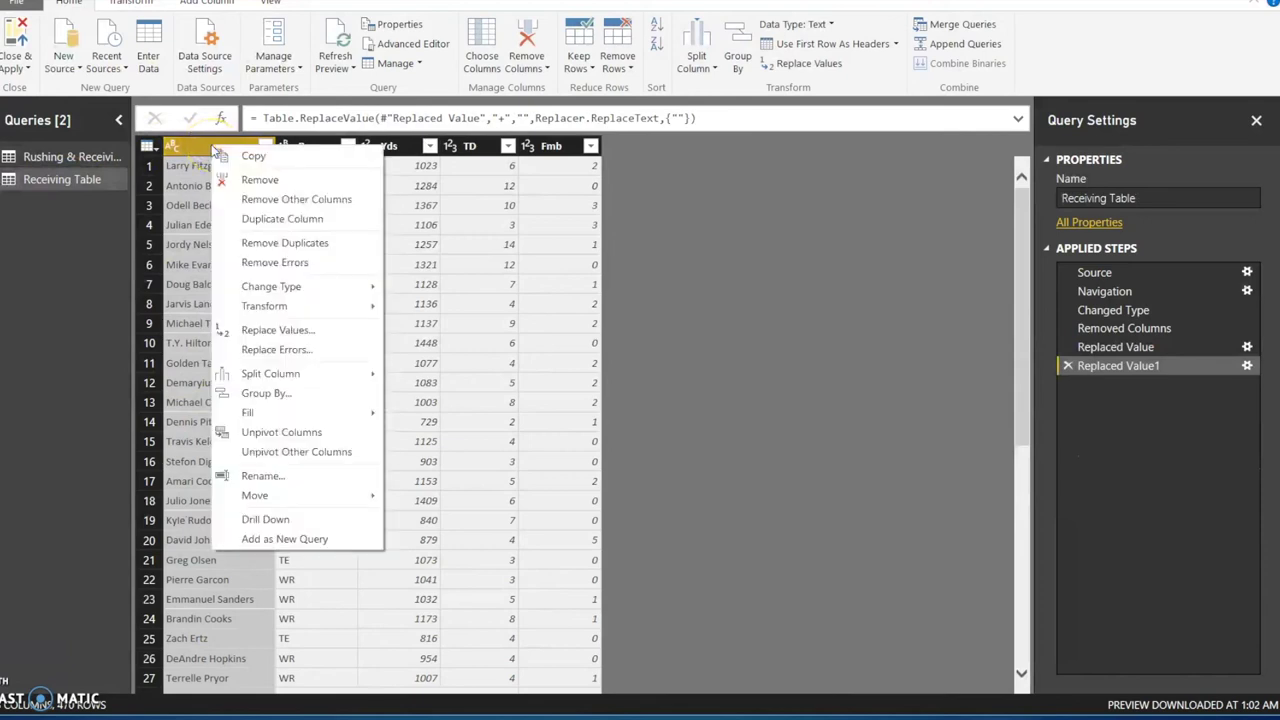
pyautogui.click(290, 479)
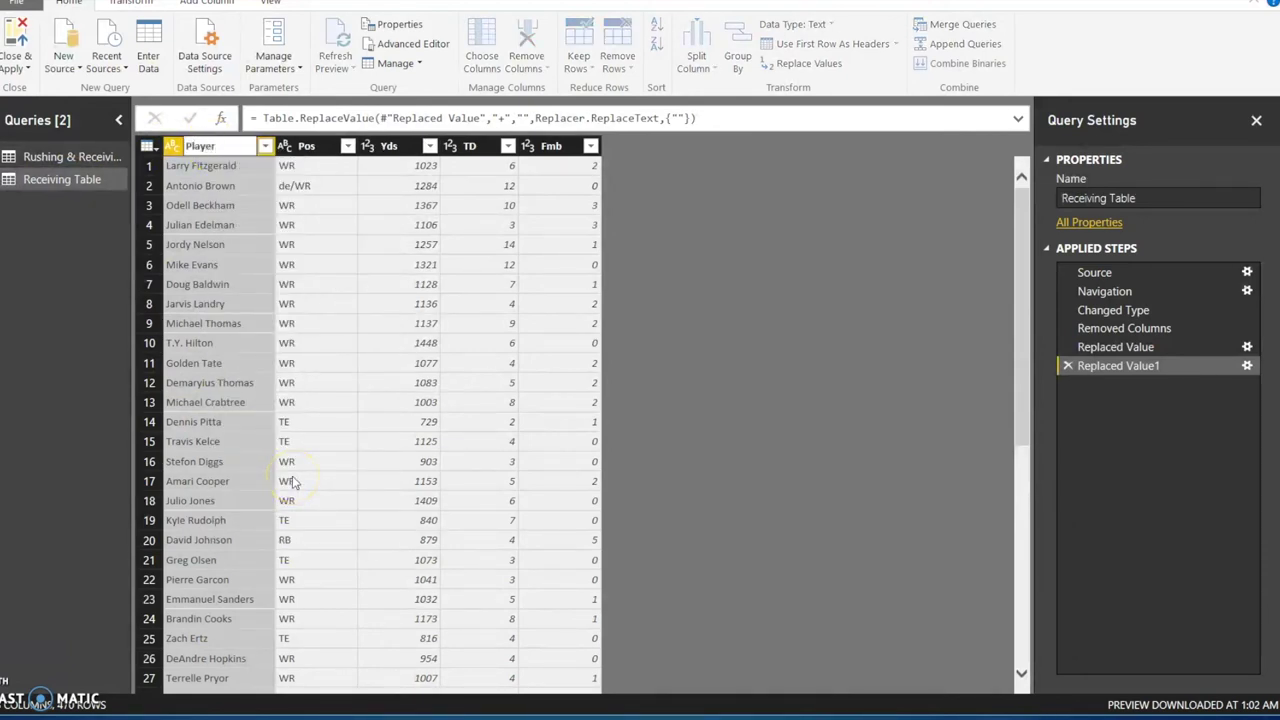
pyautogui.write('Player')
pyautogui.press('Return')
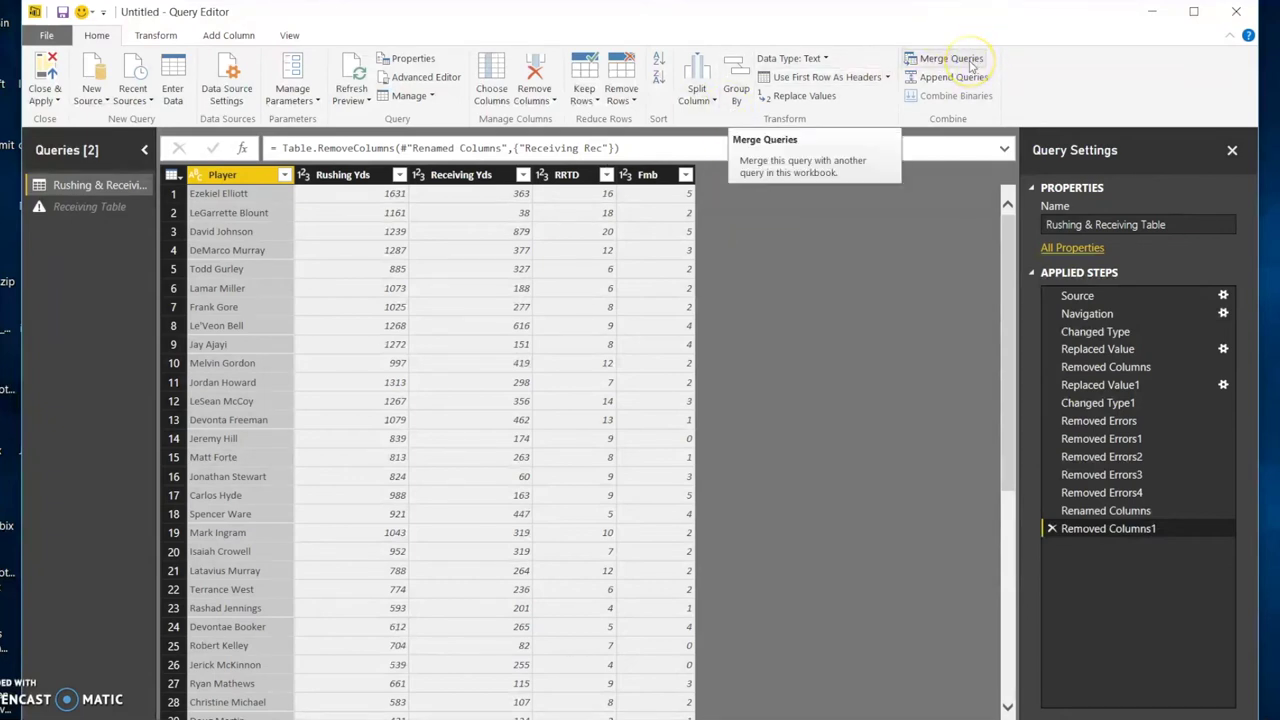
# Merge Receiving Table in with a Full Outer join, matching Player in both tables
pyautogui.click(952, 60)
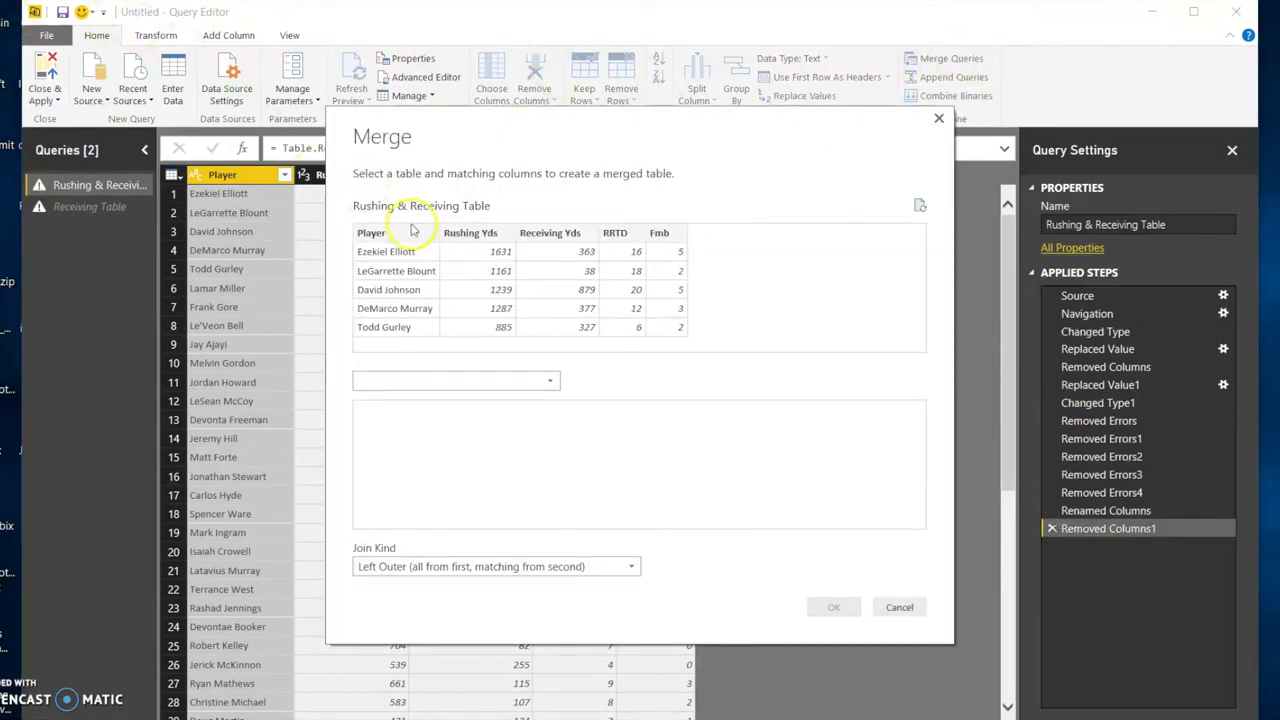
pyautogui.click(428, 380)
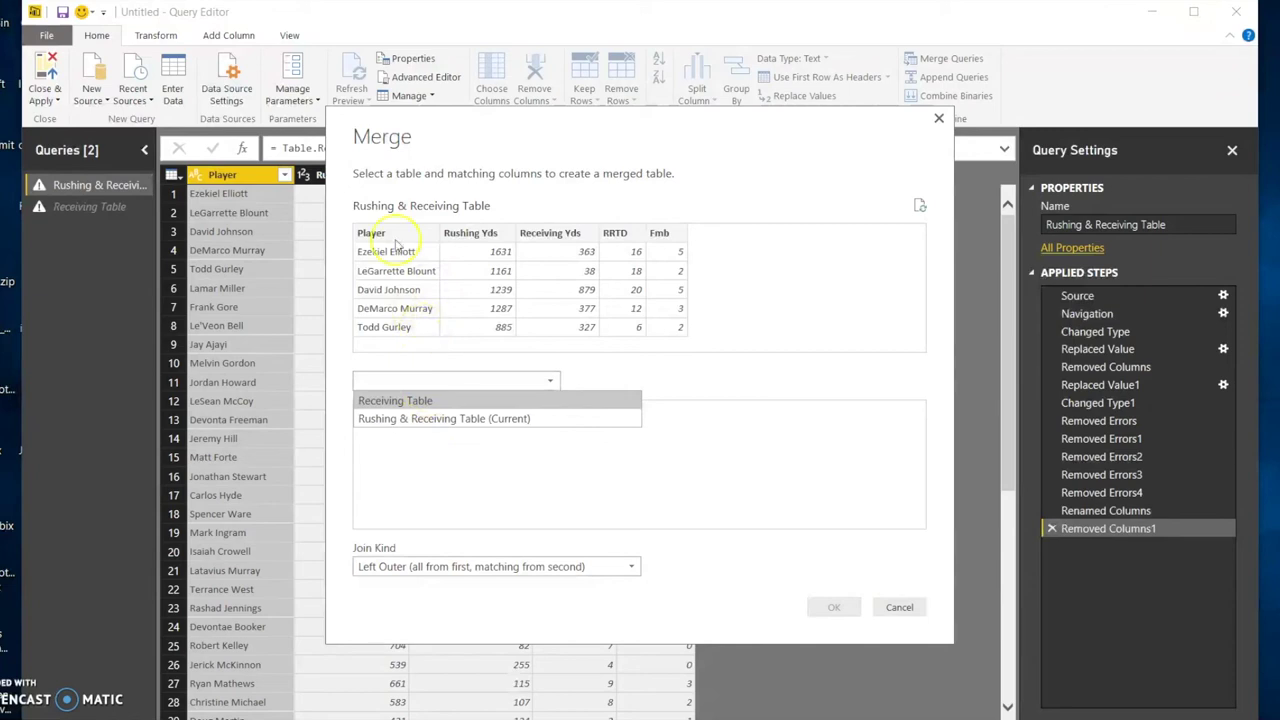
pyautogui.click(396, 401)
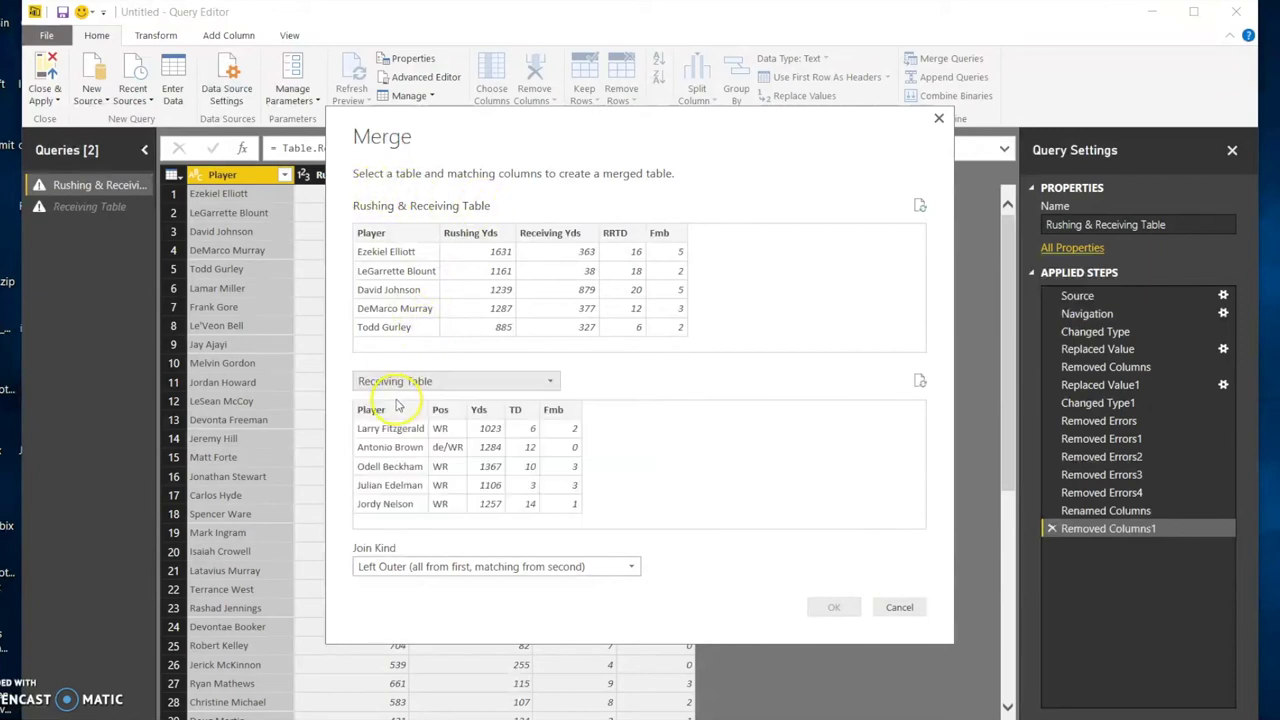
pyautogui.click(401, 566)
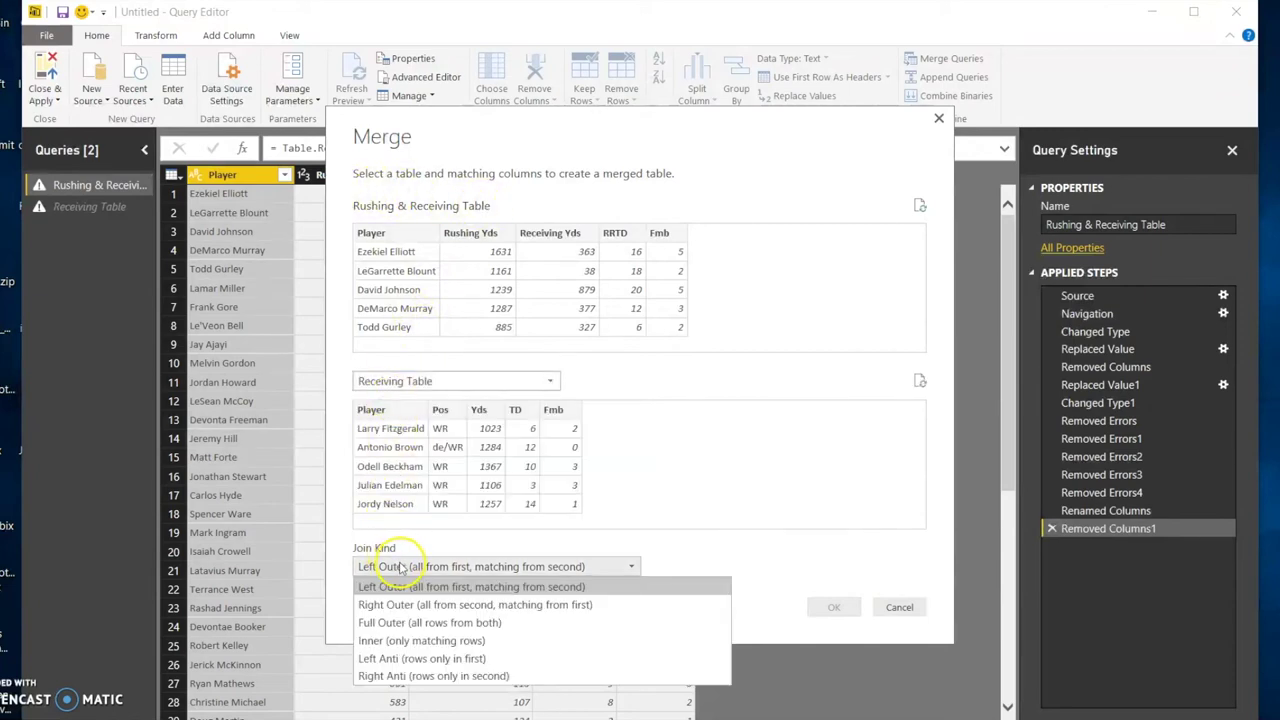
pyautogui.click(405, 622)
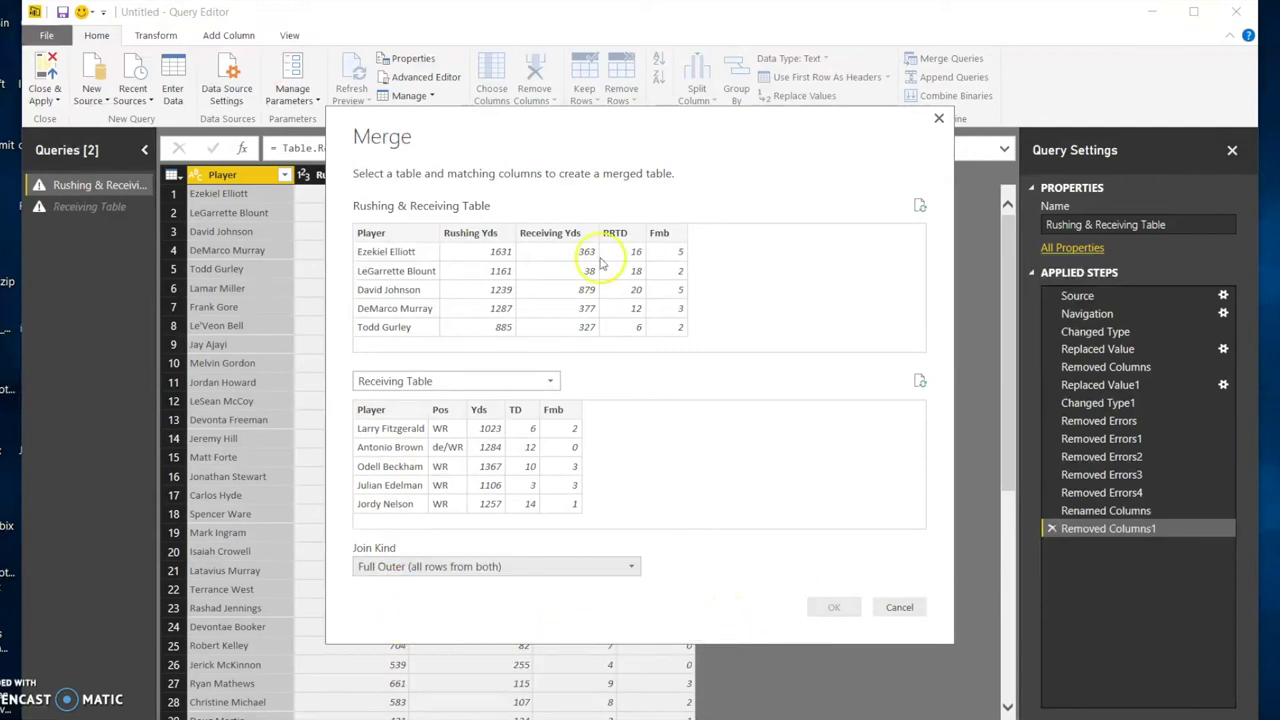
pyautogui.click(381, 233)
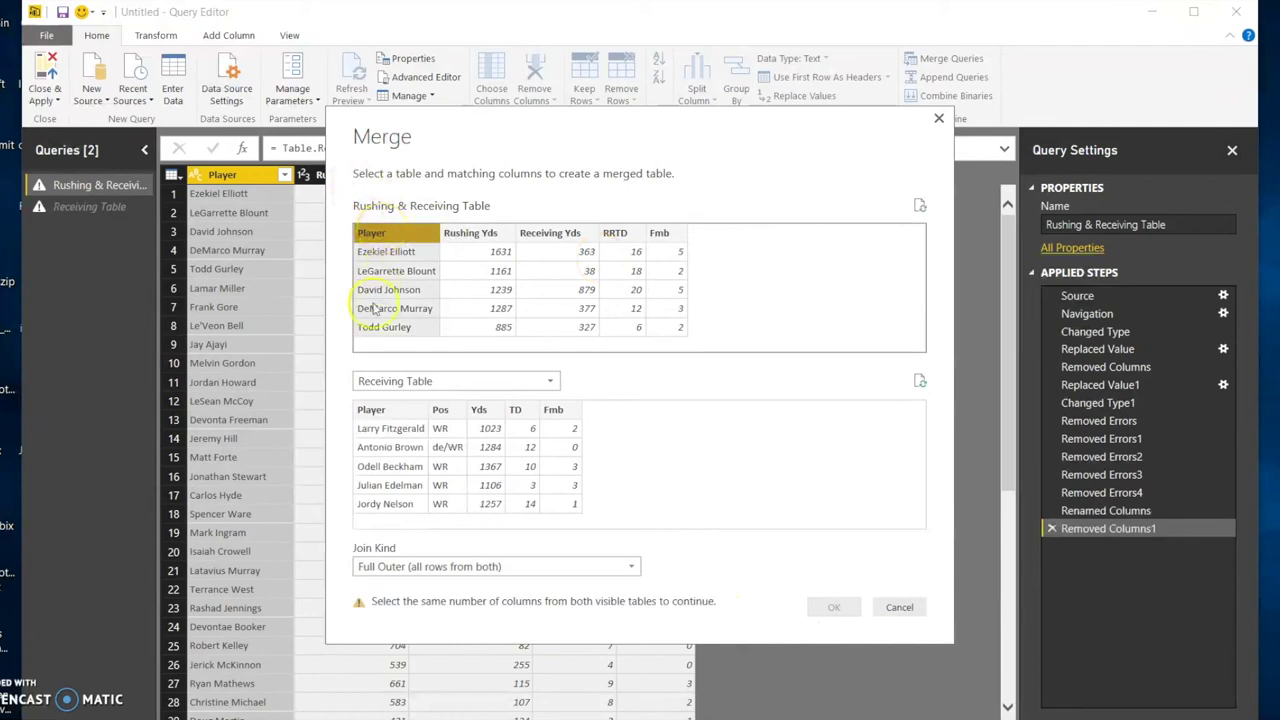
pyautogui.click(381, 411)
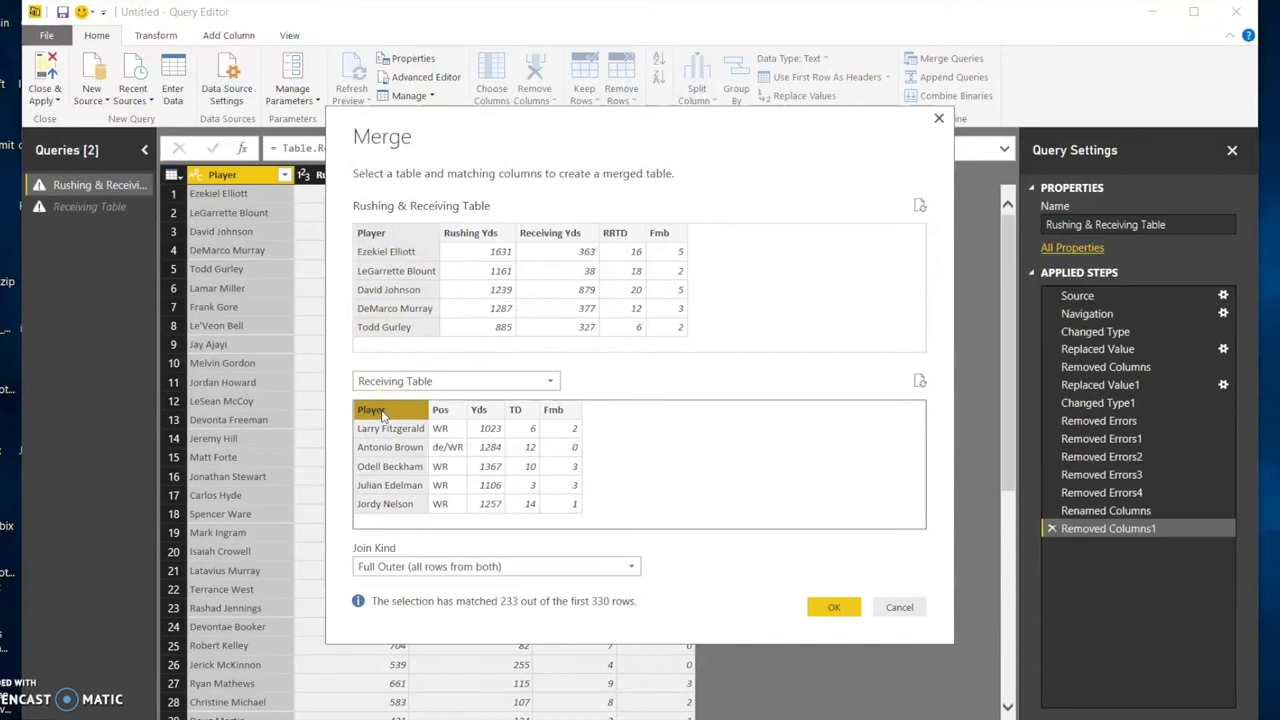
pyautogui.click(834, 607)
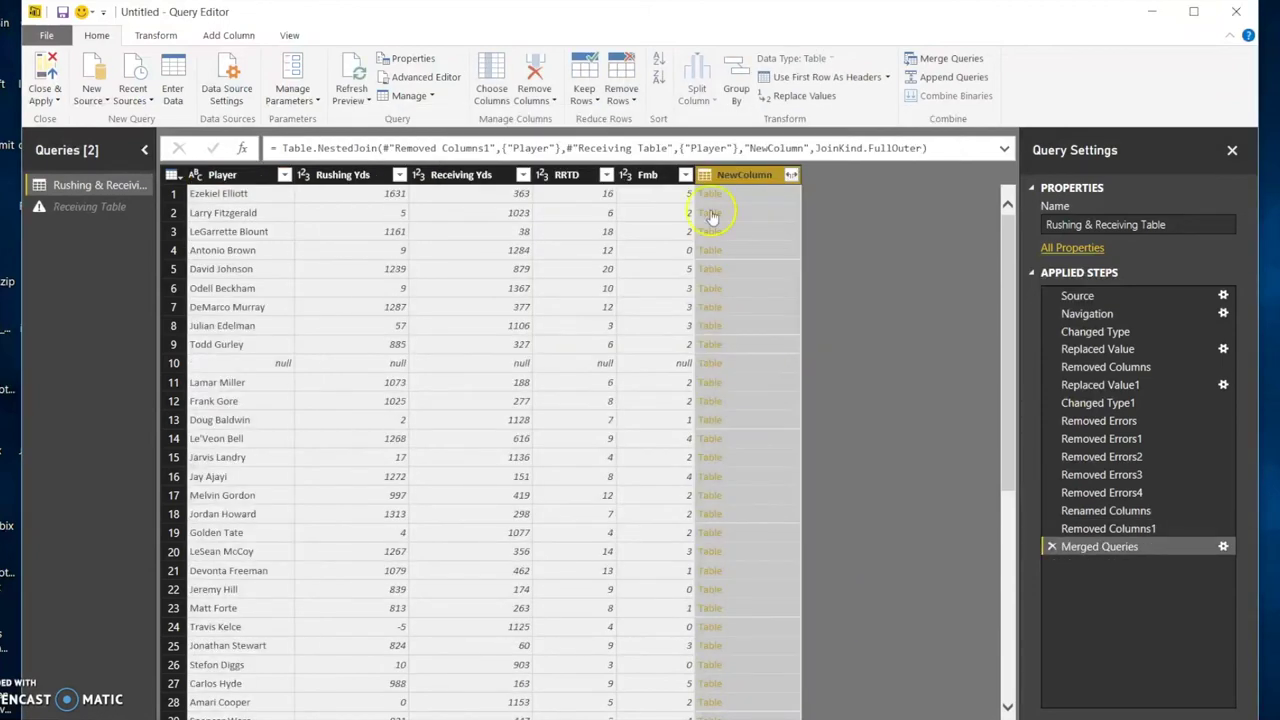
# Expand all NewColumn fields (Player, Pos, Yds, TD, Fmb) with column prefix 1
pyautogui.click(791, 176)
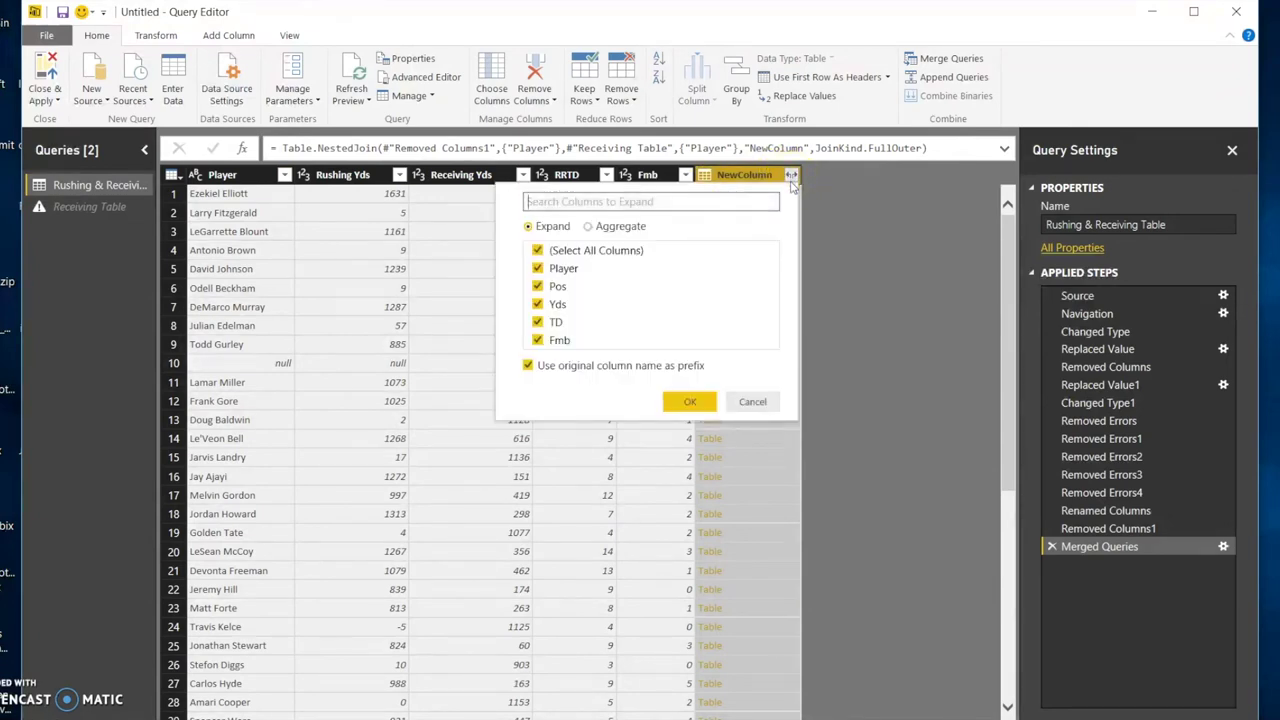
pyautogui.click(690, 404)
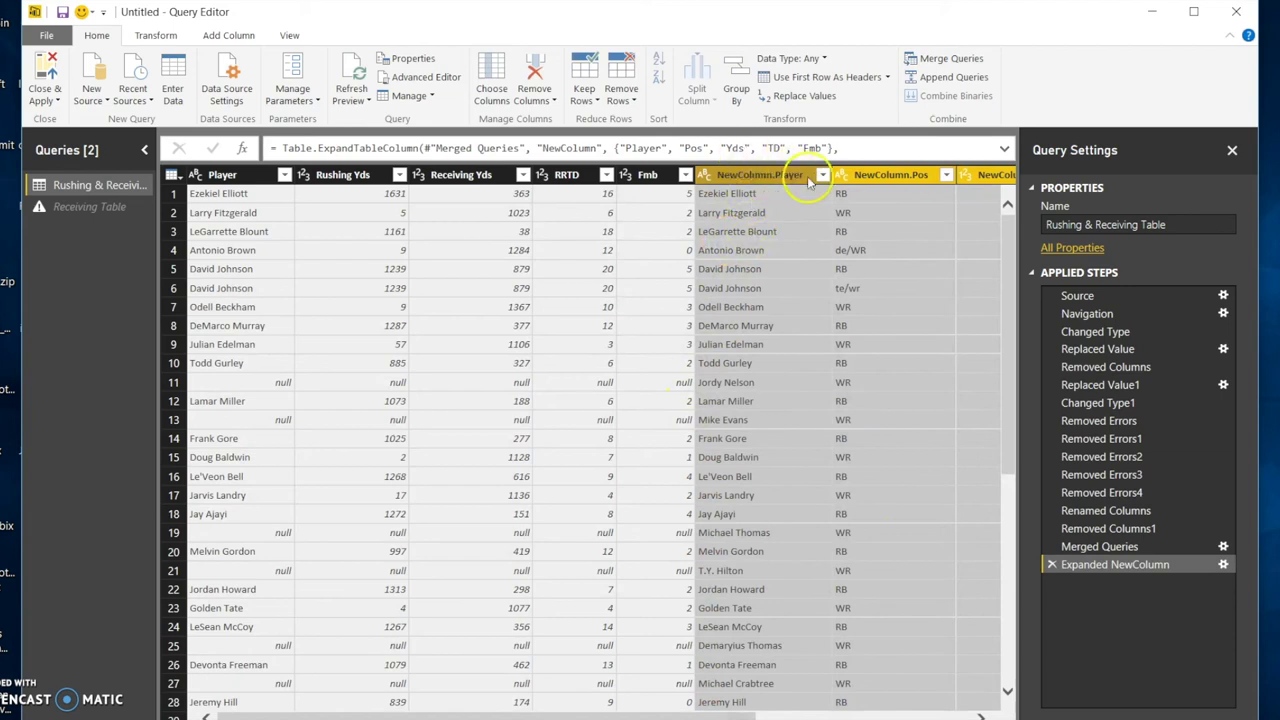
pyautogui.click(1224, 565)
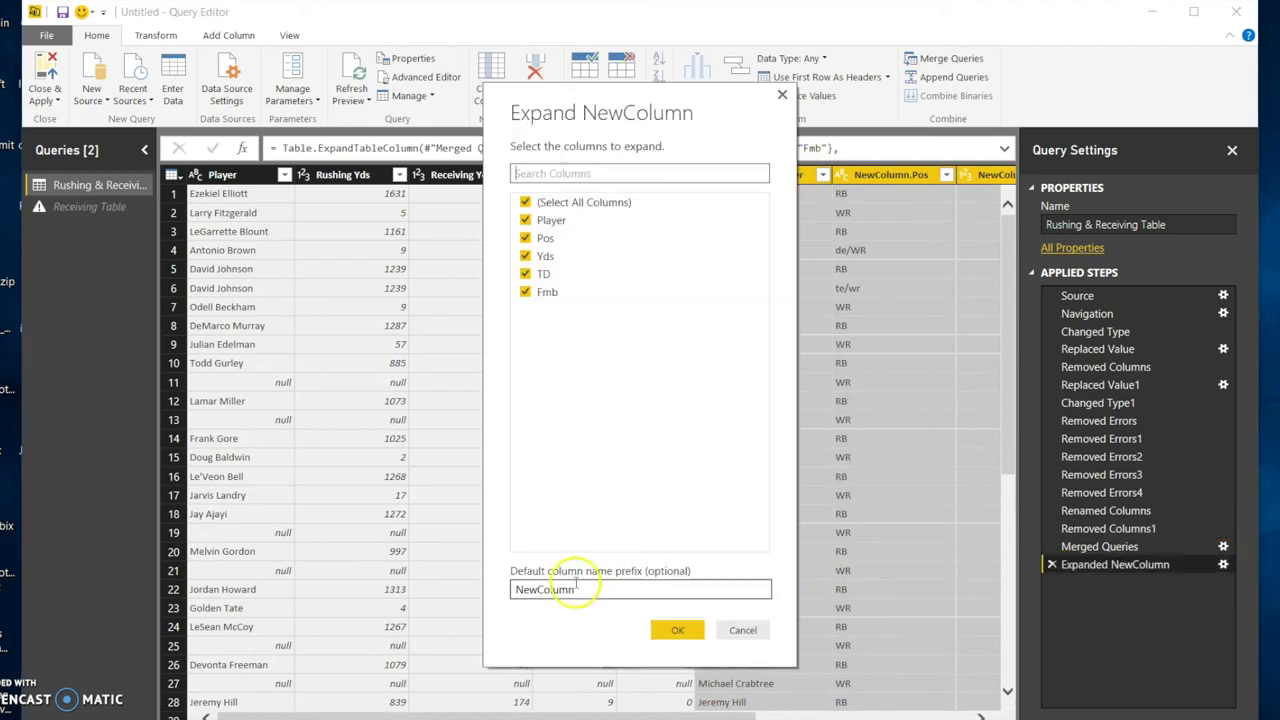
pyautogui.moveTo(575, 589); pyautogui.dragTo(471, 591)
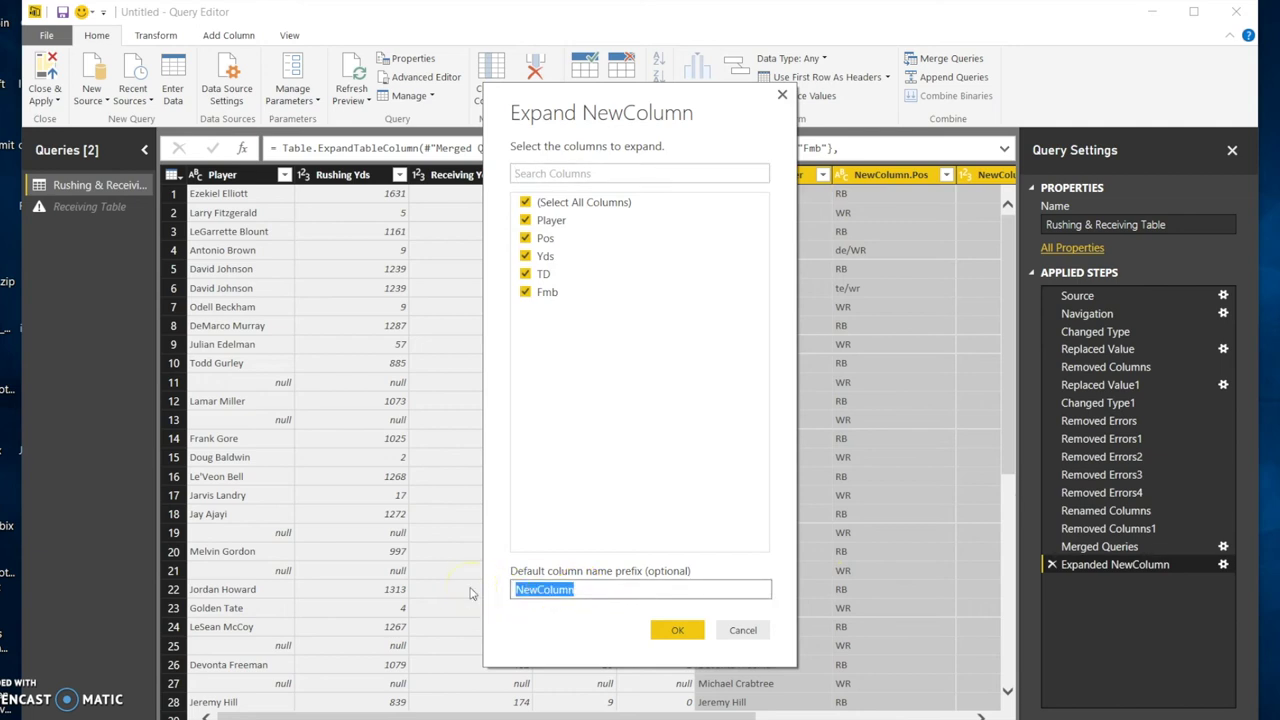
pyautogui.write('1')
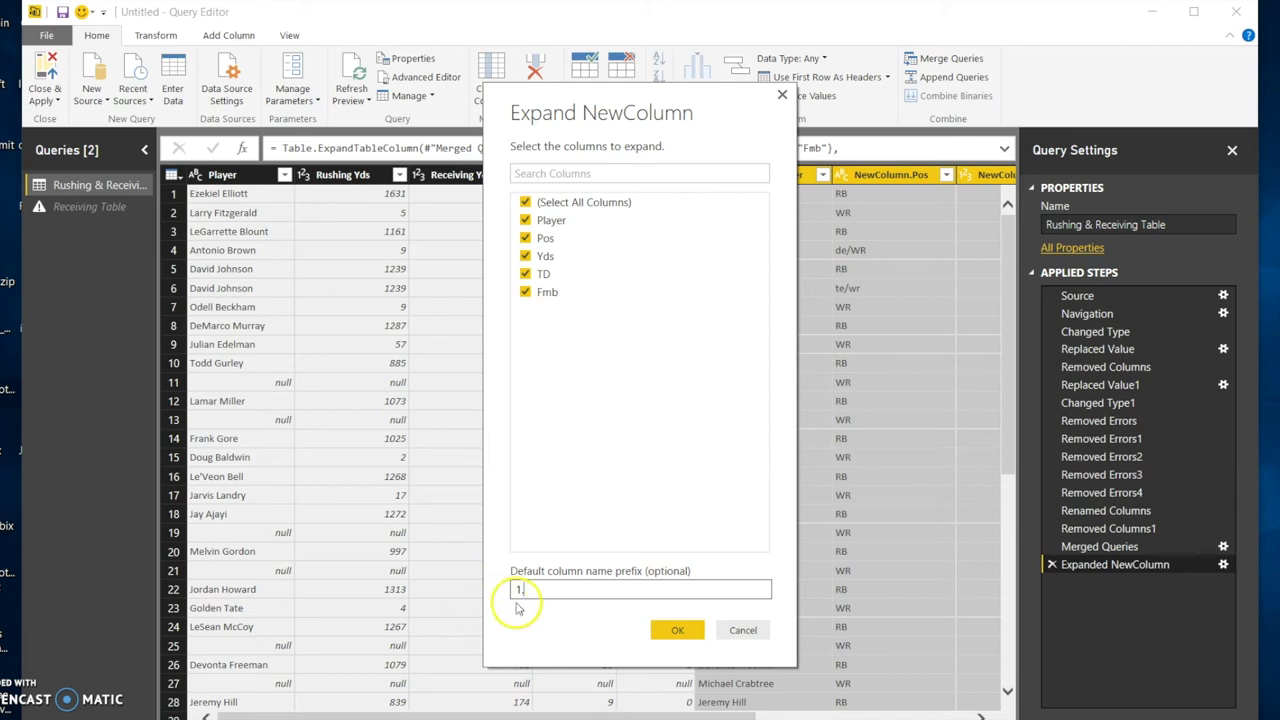
pyautogui.click(677, 629)
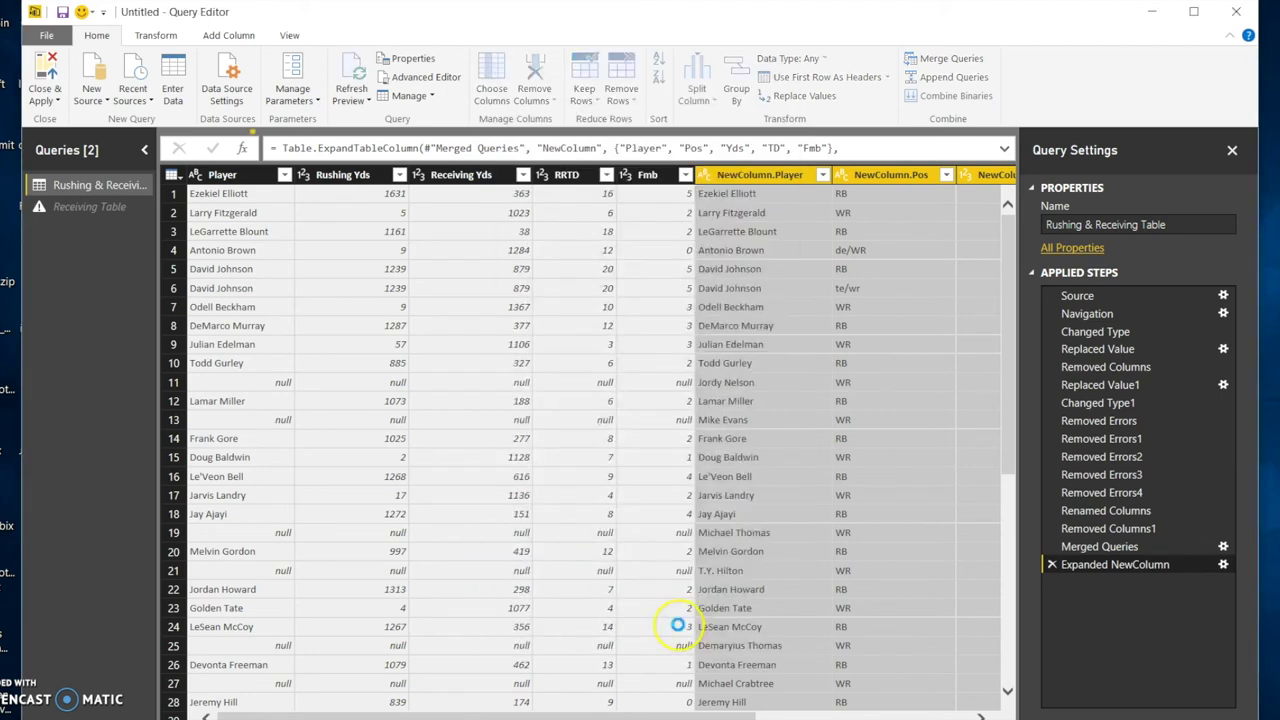
pyautogui.click(1222, 564)
pyautogui.click(655, 590)
pyautogui.press('Return')
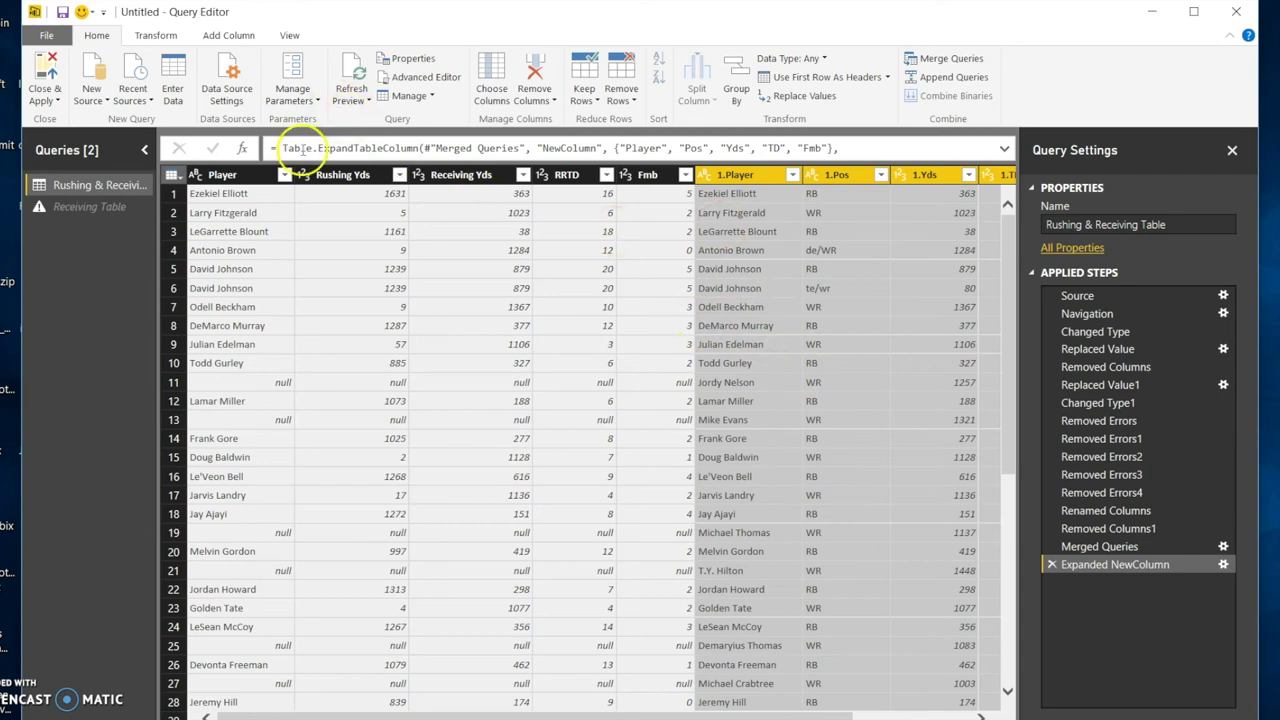
# Drag the 1.Player column left so it sits right beside the original Player column
pyautogui.click(229, 36)
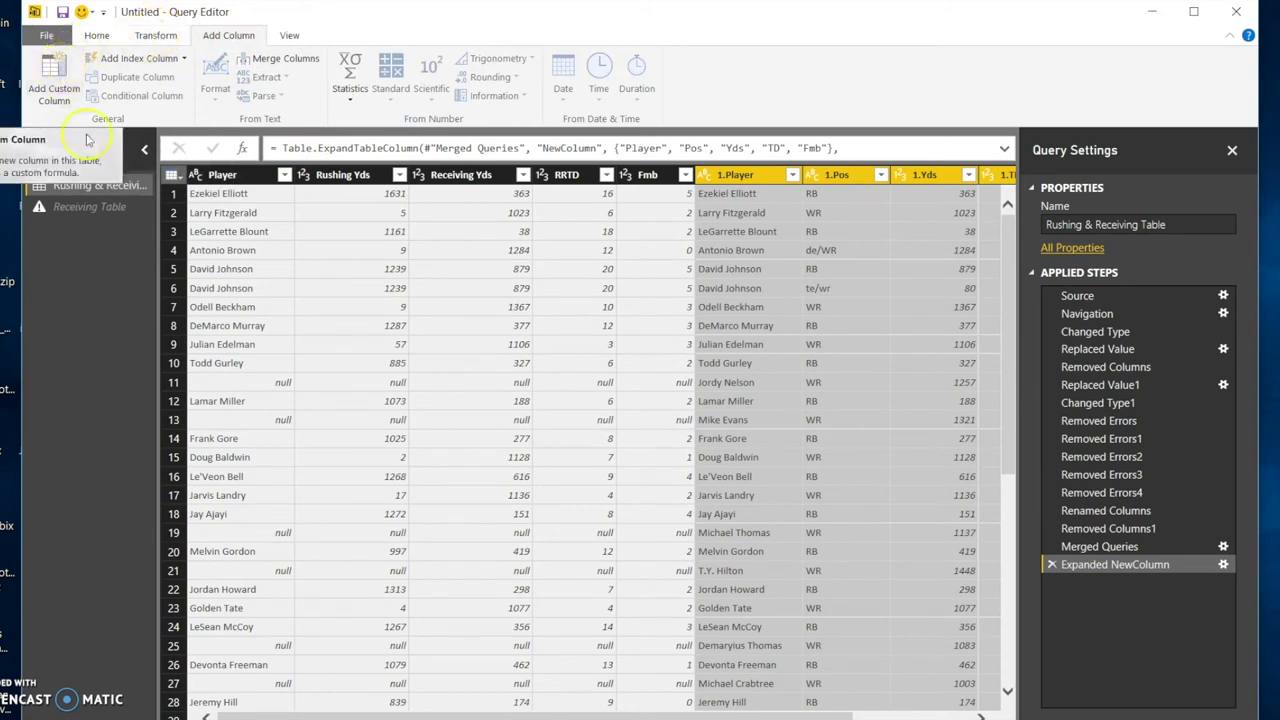
pyautogui.click(224, 287)
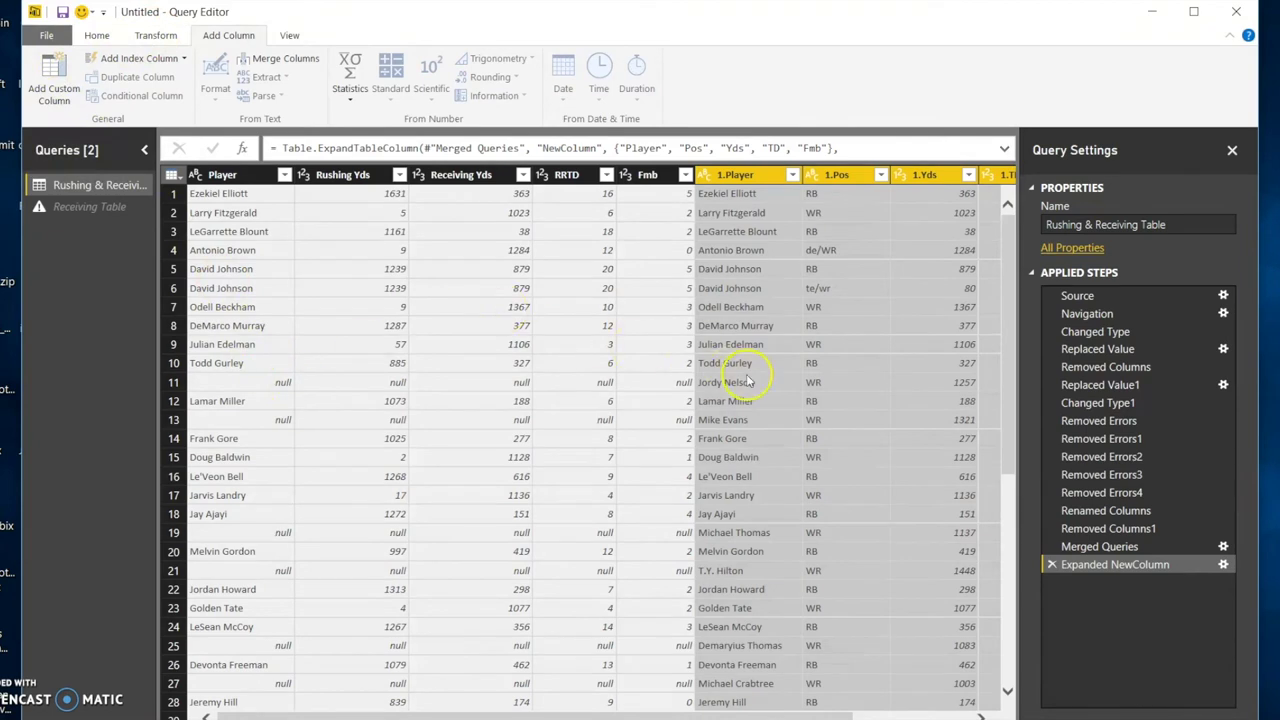
pyautogui.moveTo(737, 175); pyautogui.dragTo(328, 206)
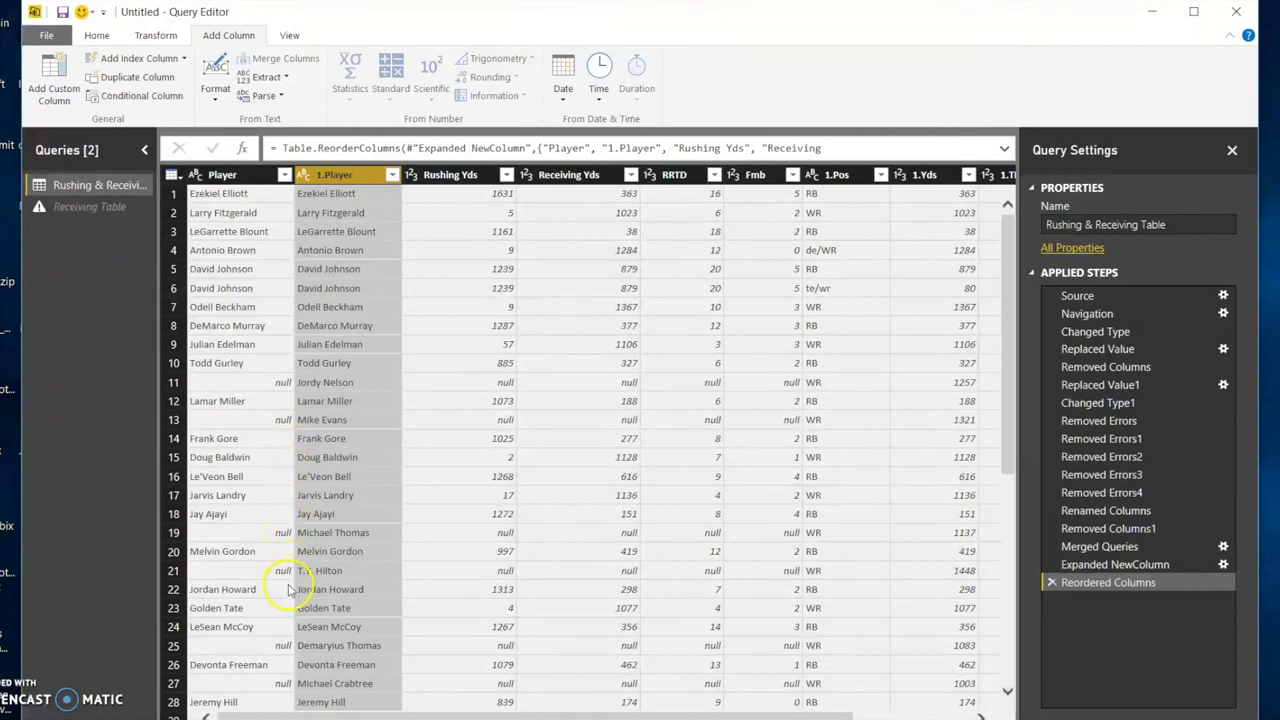
# Start a Custom Column and paste the Player fallback formula copied from the Notepad notes
pyautogui.click(55, 82)
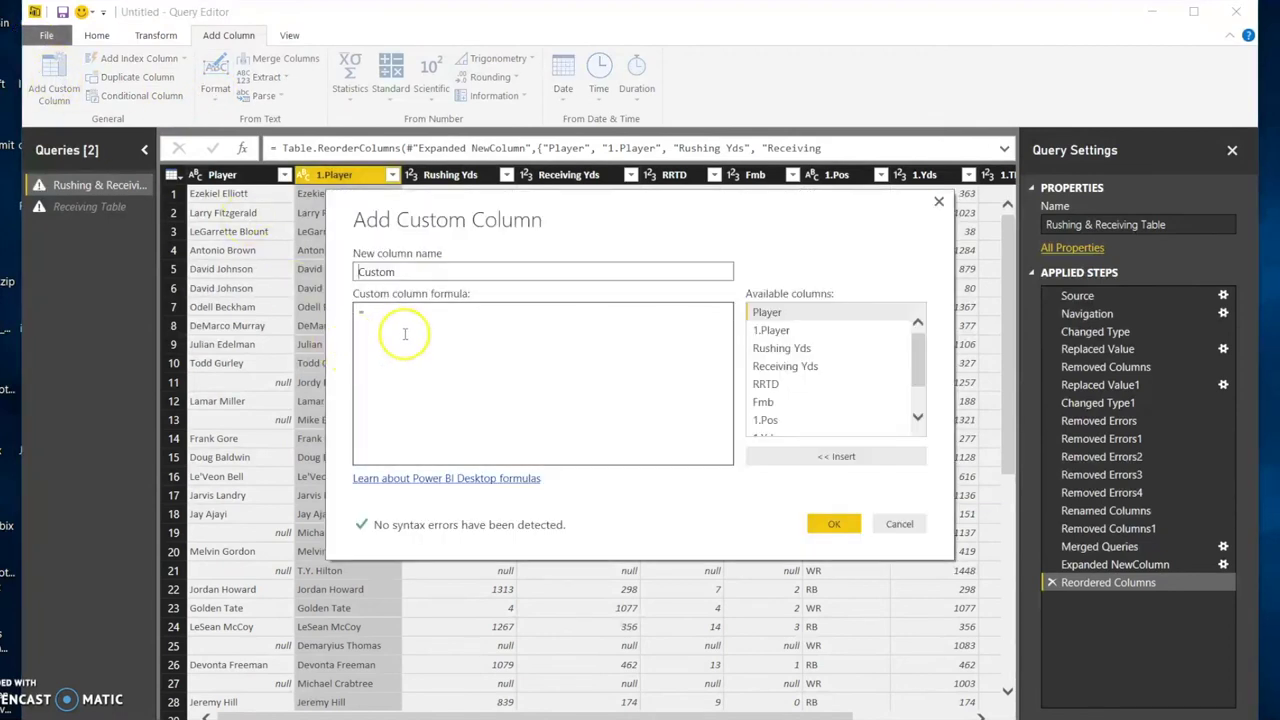
pyautogui.click(486, 338)
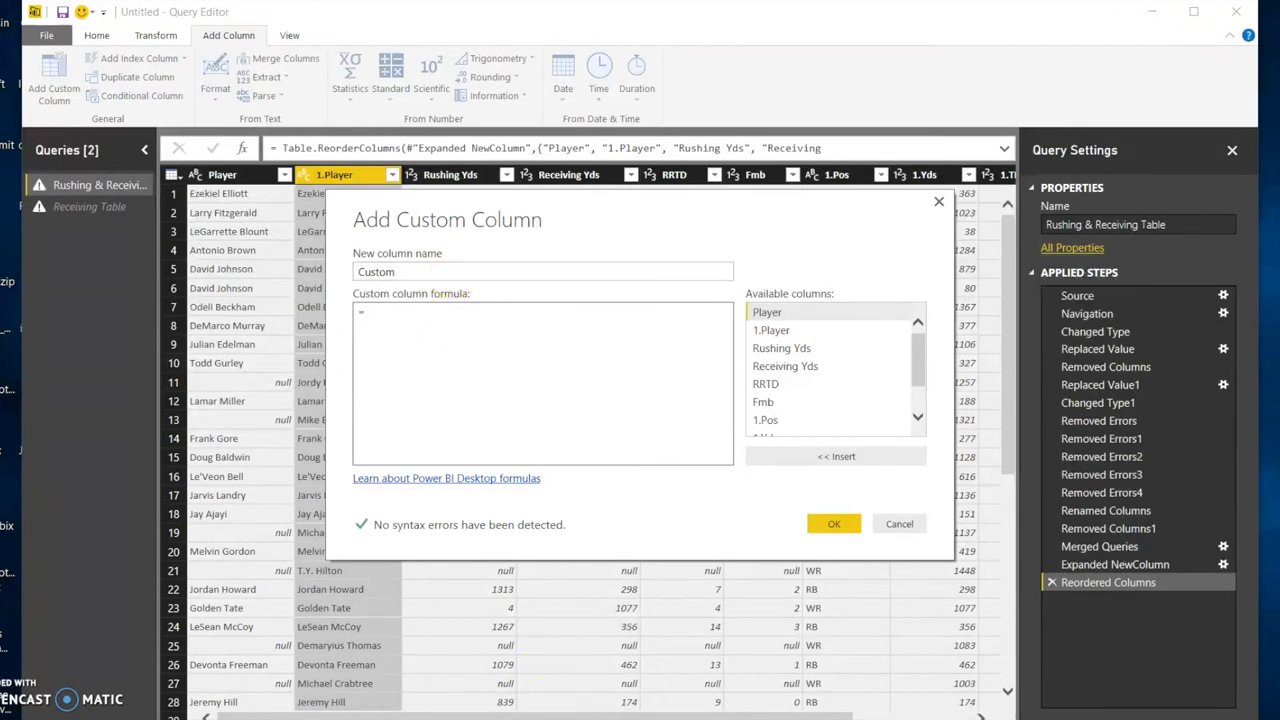
pyautogui.hotkey('alt', 'Tab')
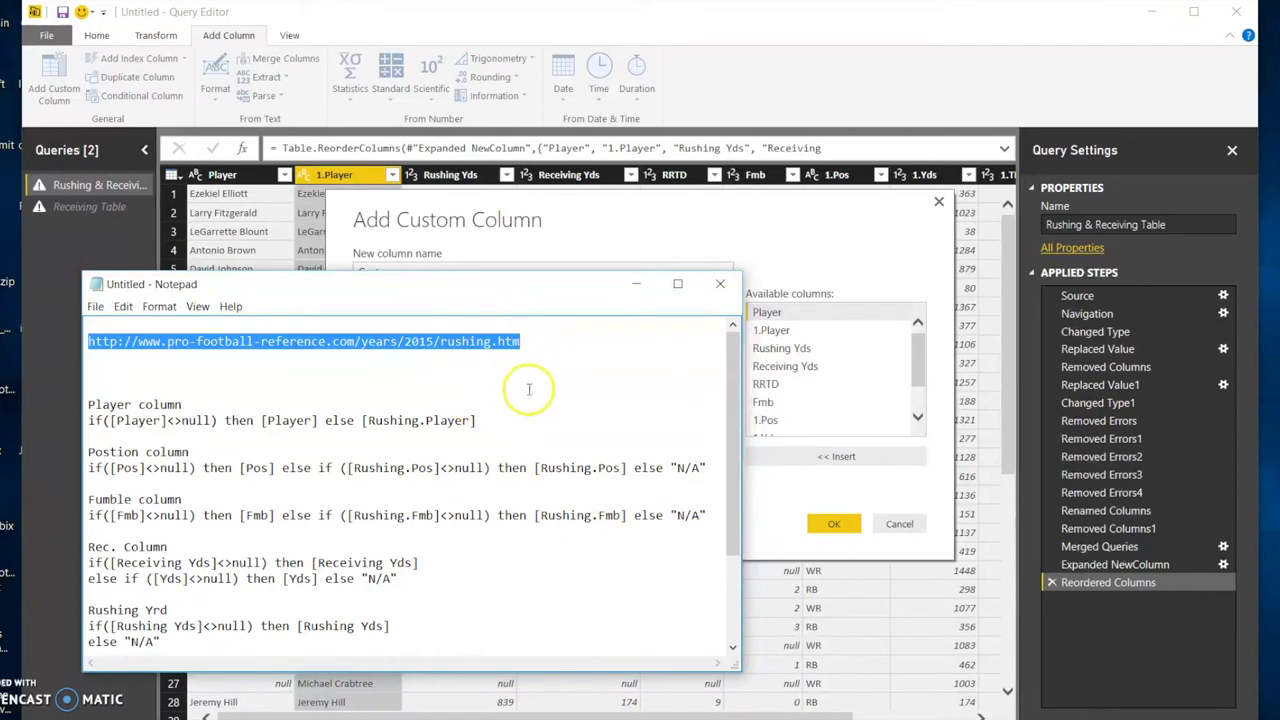
pyautogui.moveTo(477, 421)
pyautogui.mouseDown()
pyautogui.moveTo(160, 404)
pyautogui.moveTo(86, 418)
pyautogui.moveTo(497, 429)
pyautogui.mouseUp()
pyautogui.hotkey('ctrl', 'c')
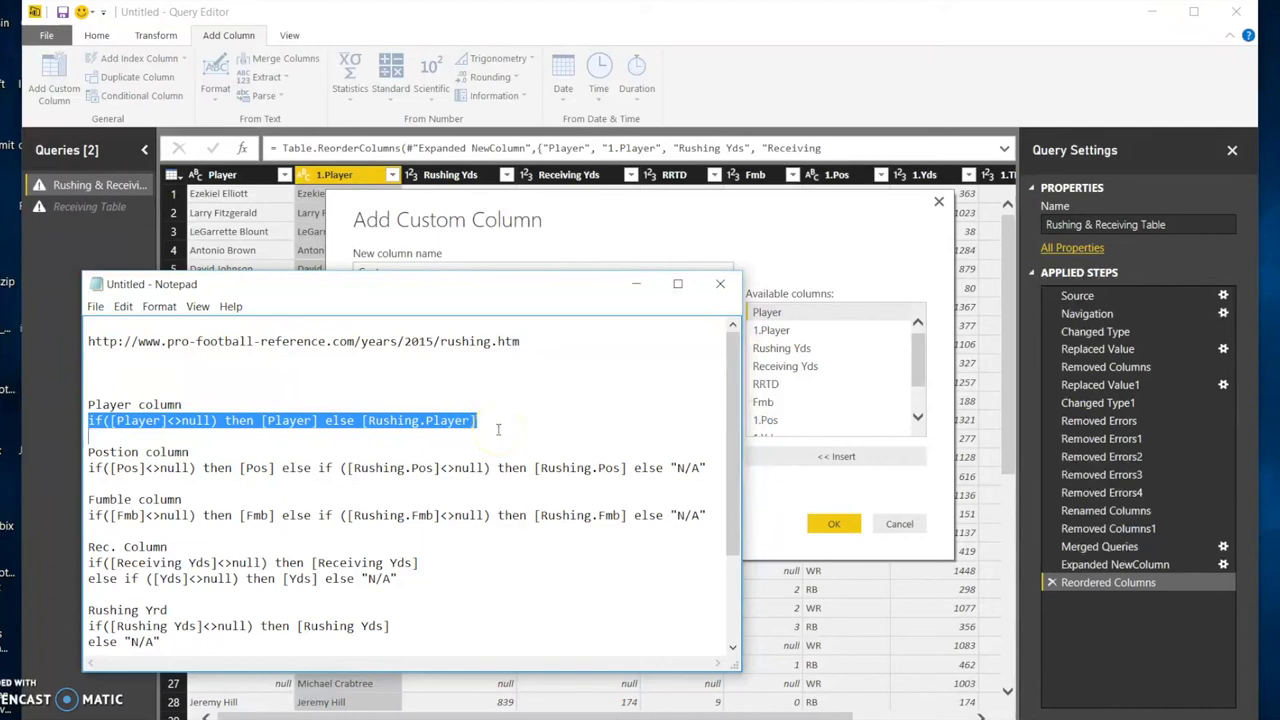
pyautogui.click(686, 210)
pyautogui.click(513, 325)
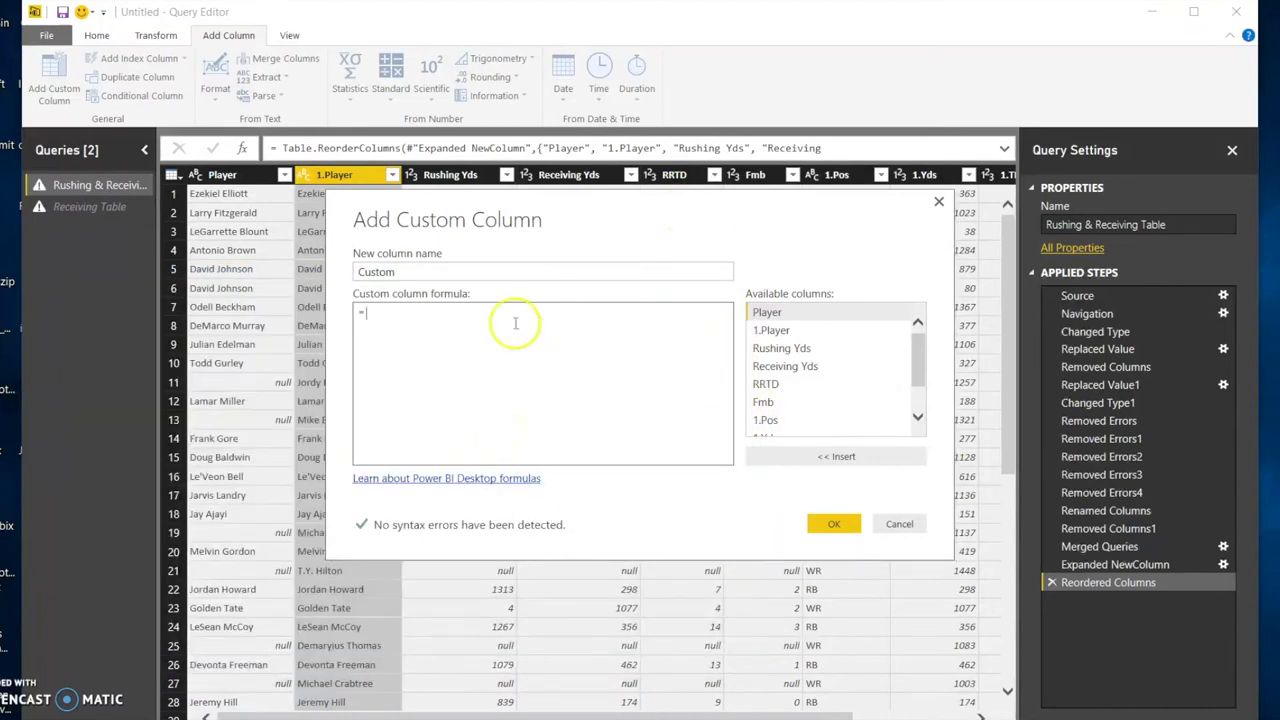
pyautogui.hotkey('ctrl', 'v')
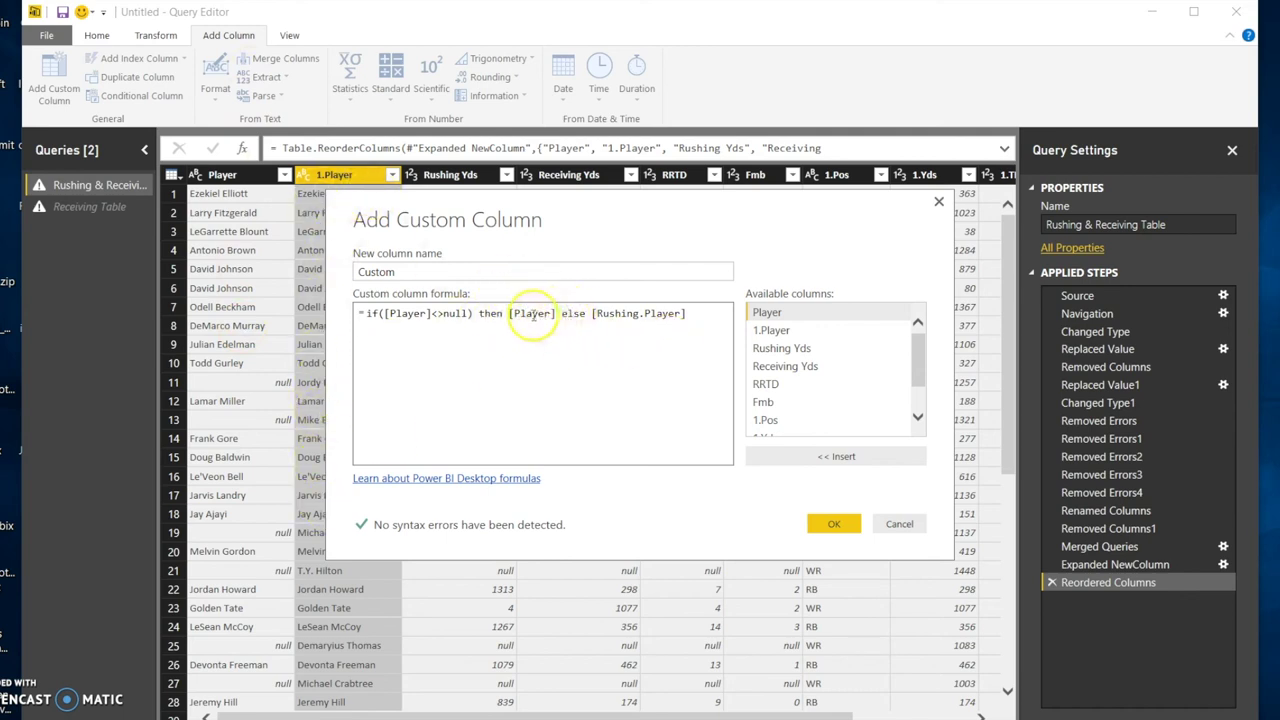
# Edit the formula to if([Player]<>null) then [Player] else [1.Player] and confirm it
pyautogui.click(518, 314)
pyautogui.write('1.')
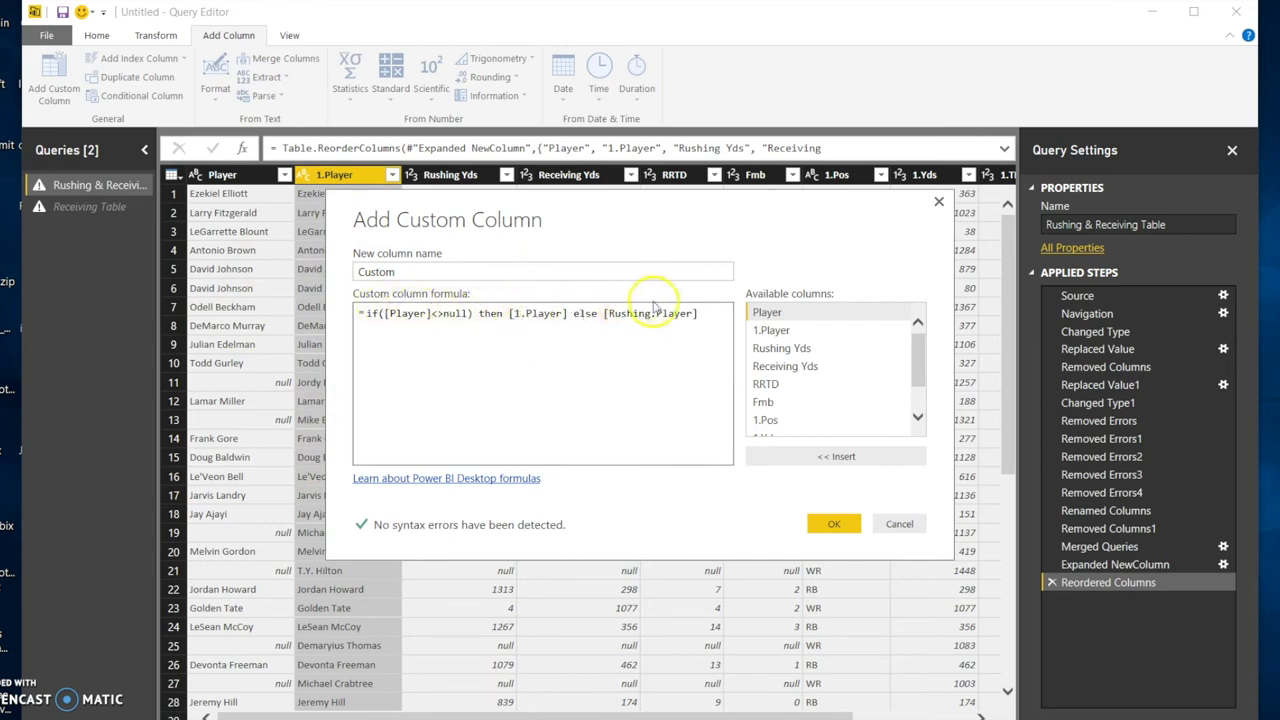
pyautogui.moveTo(650, 313); pyautogui.dragTo(610, 313)
pyautogui.press('BackSpace')
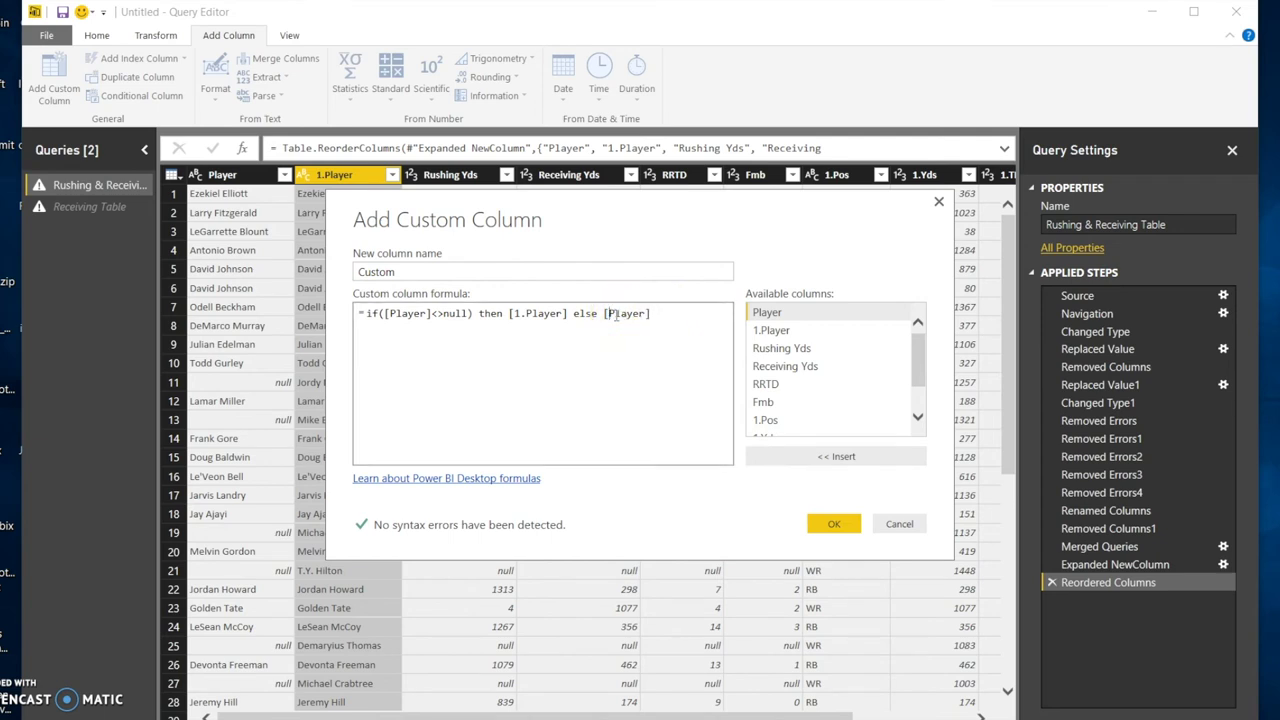
pyautogui.click(522, 313)
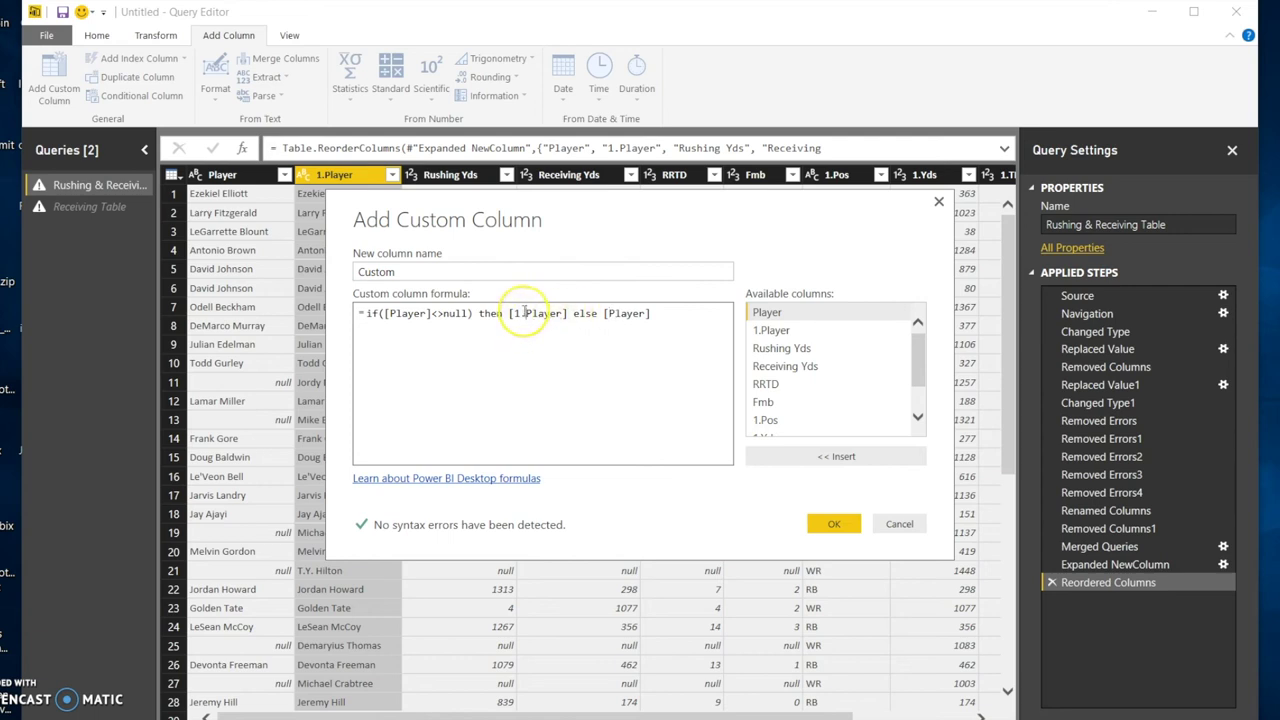
pyautogui.press('BackSpace')
pyautogui.press('BackSpace')
pyautogui.click(596, 313)
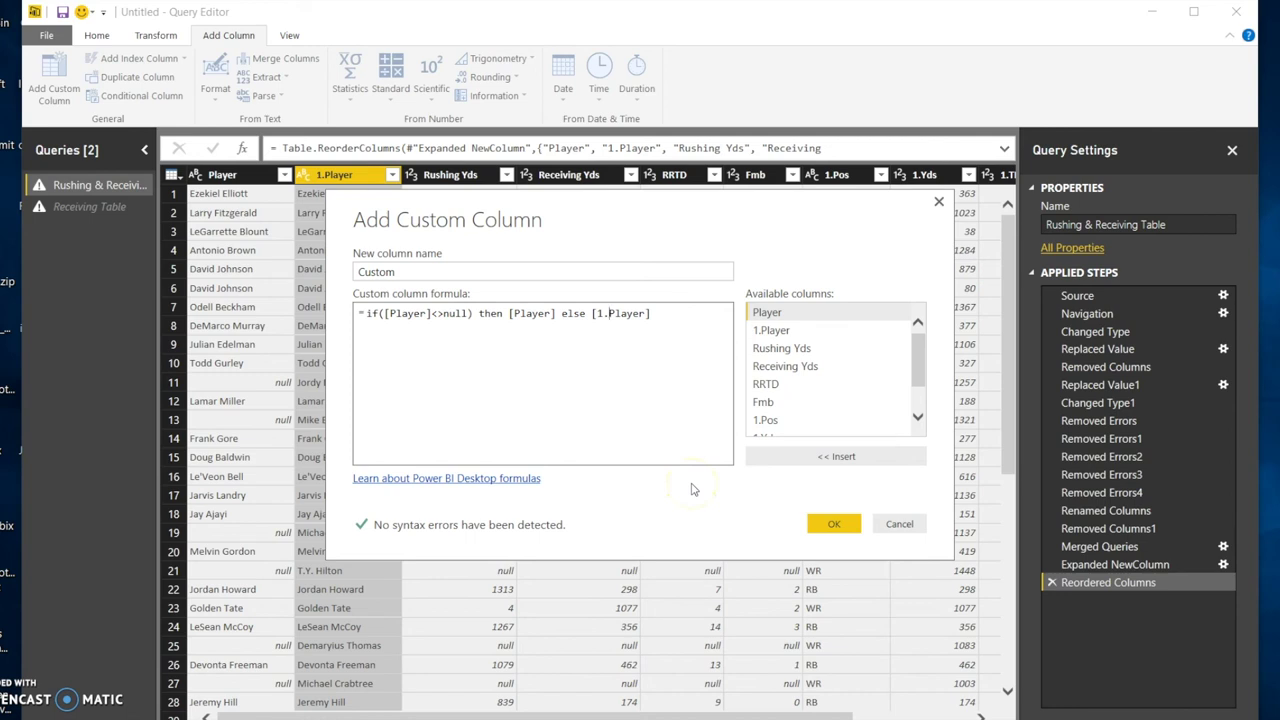
pyautogui.click(693, 489)
pyautogui.click(918, 370)
pyautogui.moveTo(920, 368); pyautogui.dragTo(914, 320)
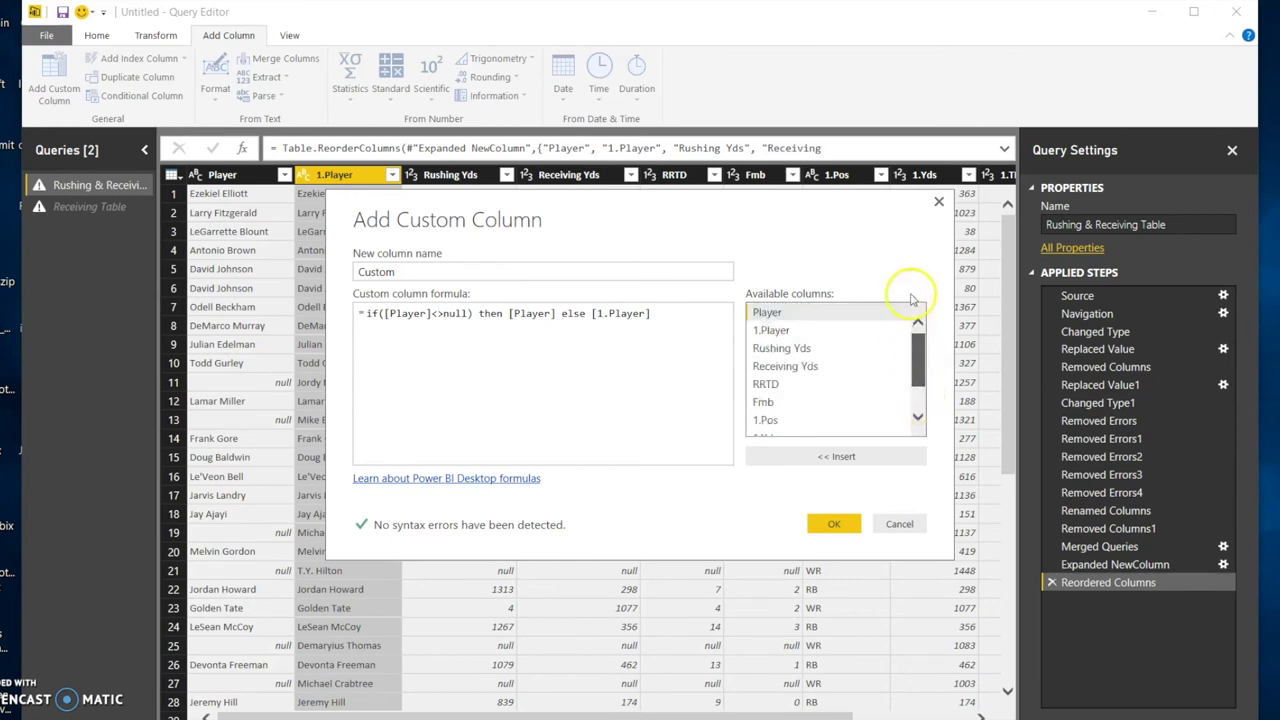
pyautogui.click(815, 528)
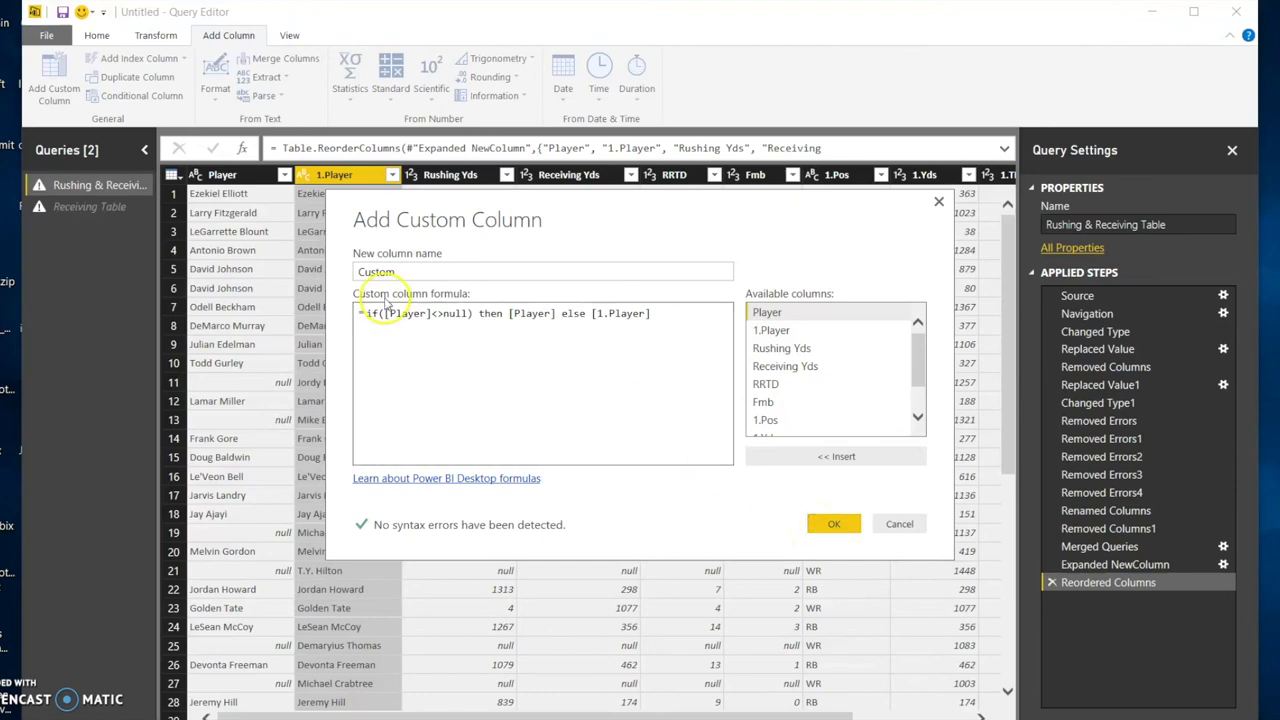
# Move the Custom column to the front and remove the Player and 1.Player columns
pyautogui.click(833, 522)
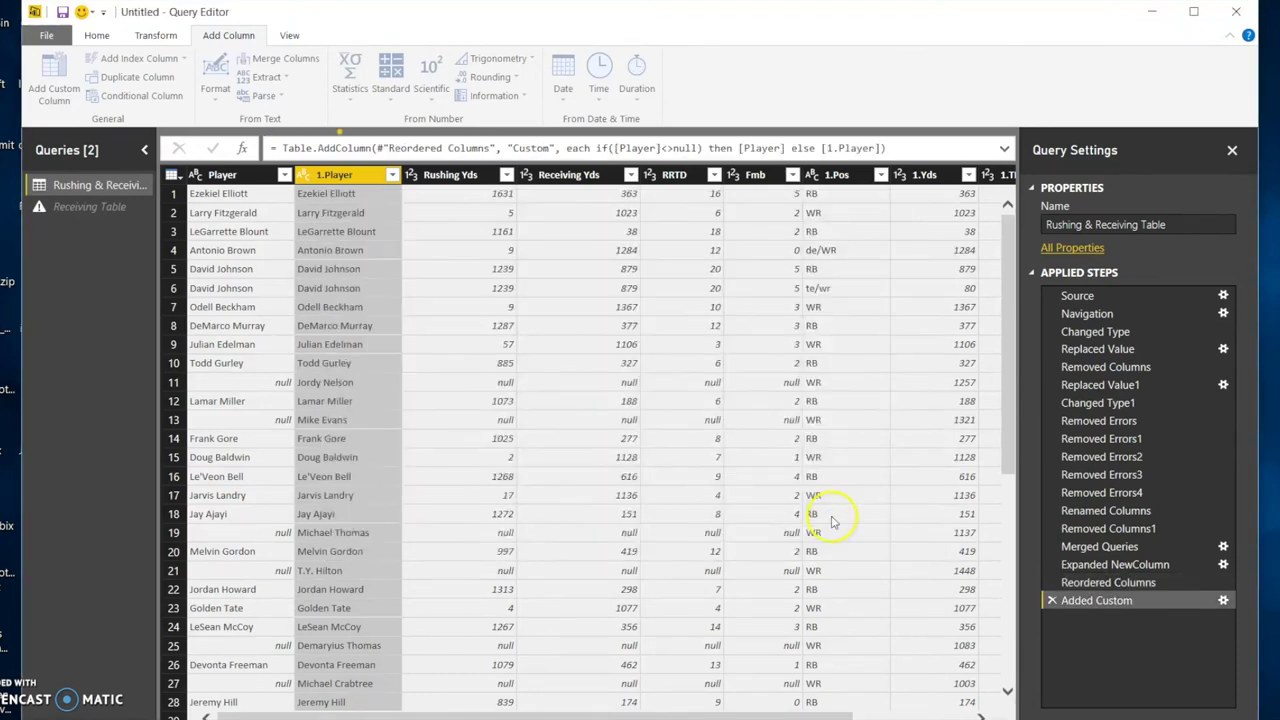
pyautogui.moveTo(945, 175); pyautogui.dragTo(229, 168)
pyautogui.click(725, 441)
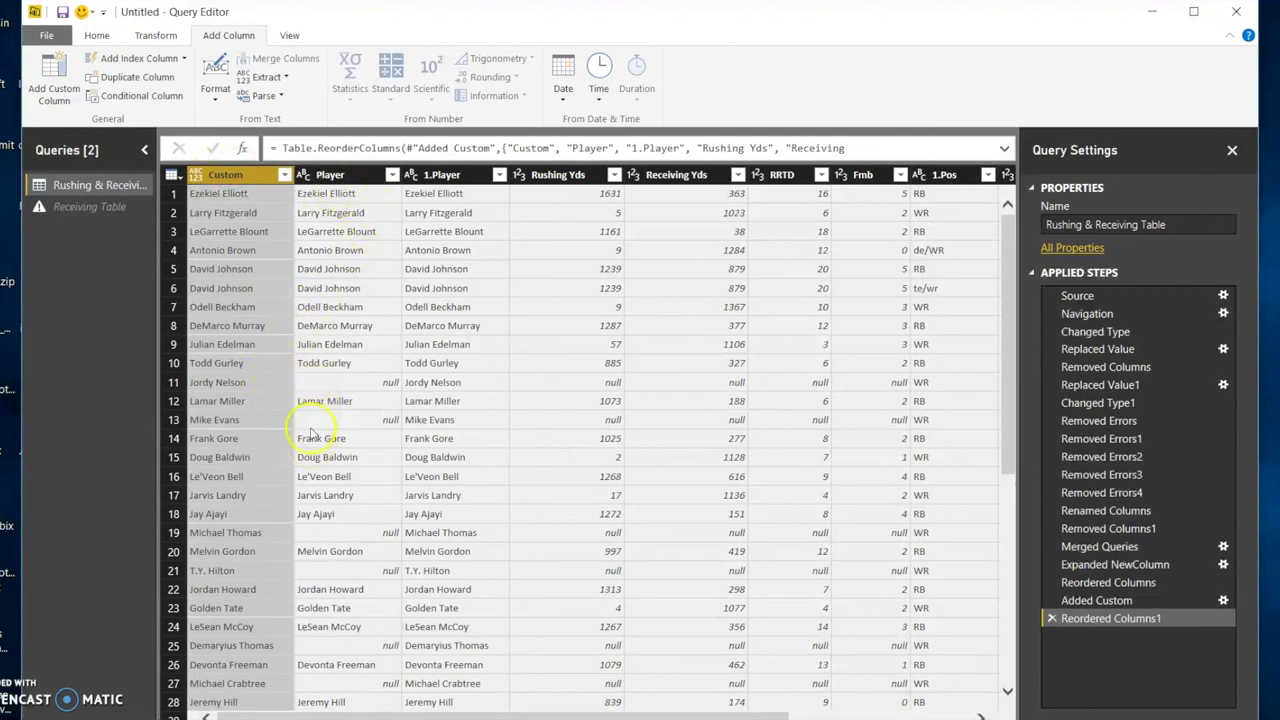
pyautogui.click(343, 175)
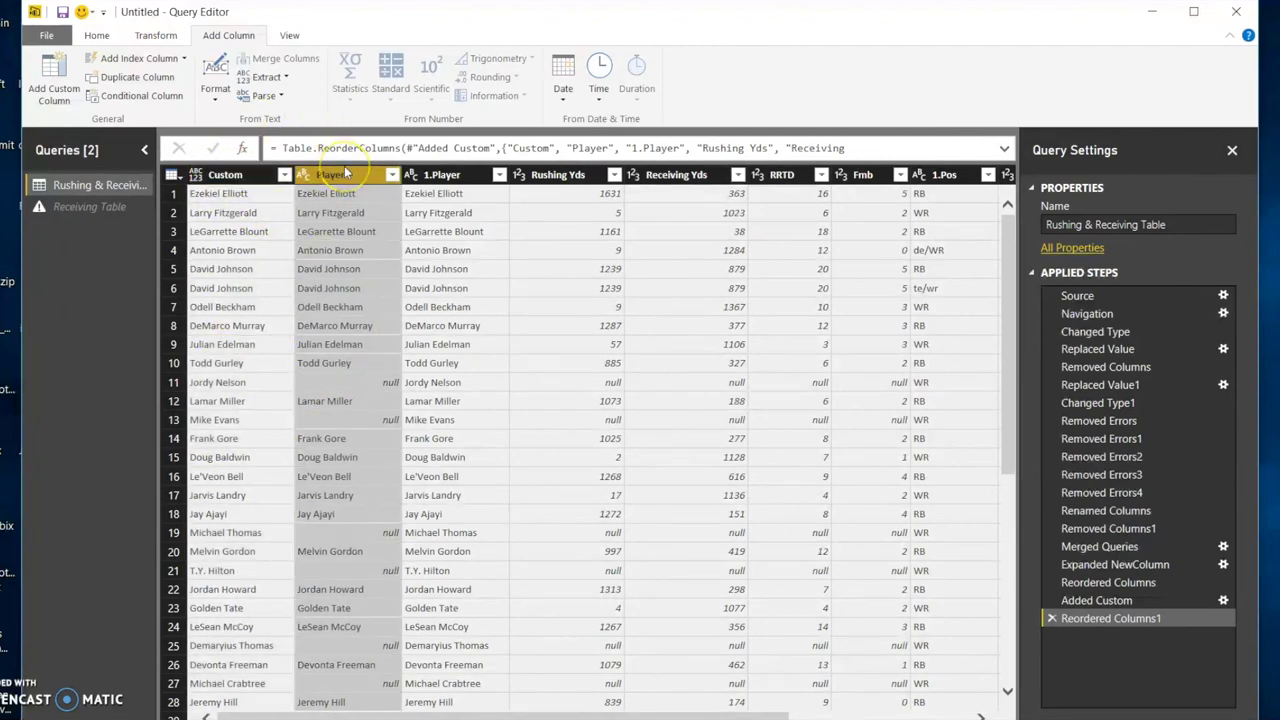
pyautogui.hotkey('shift', 'Right')
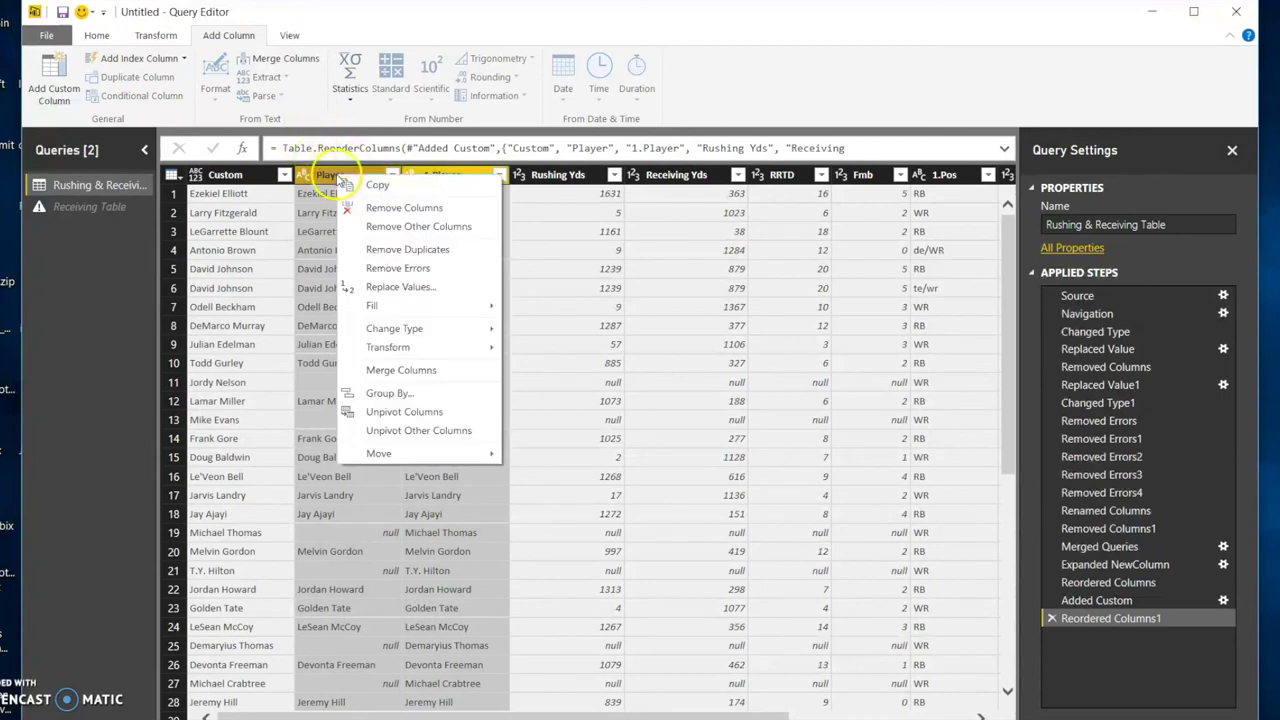
pyautogui.click(368, 208)
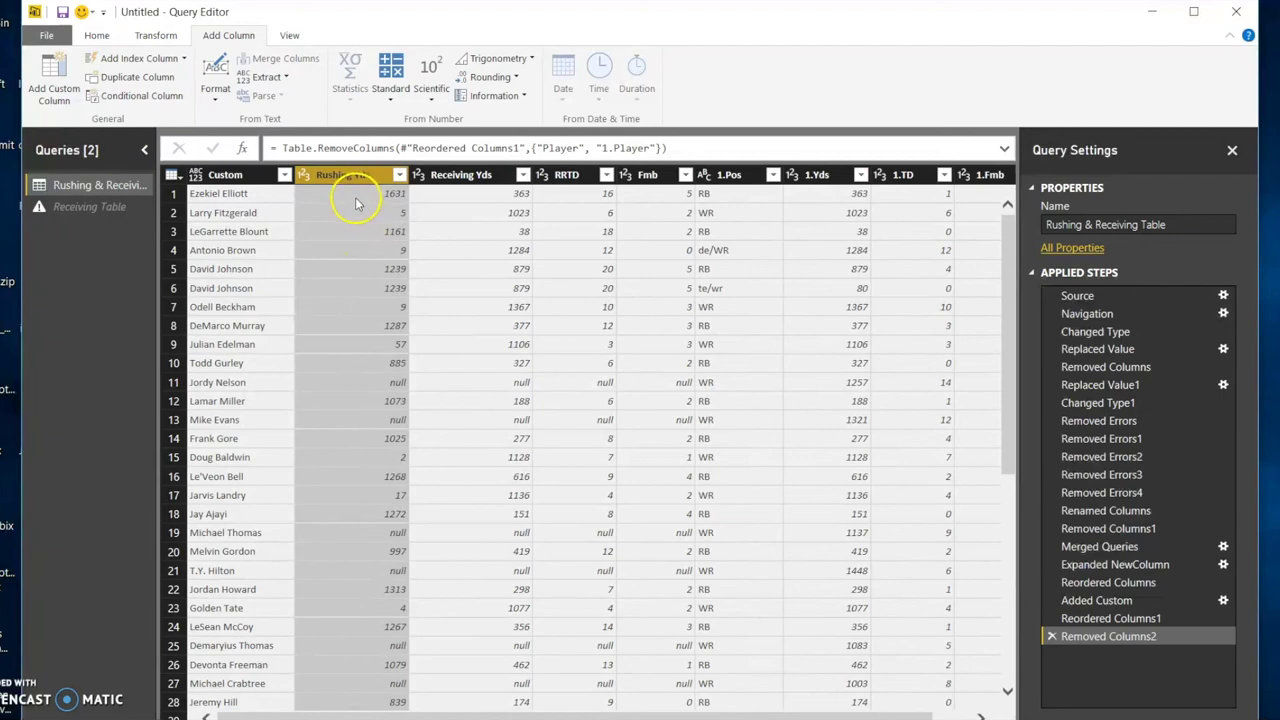
# Rename the Custom column to Player
pyautogui.click(231, 178)
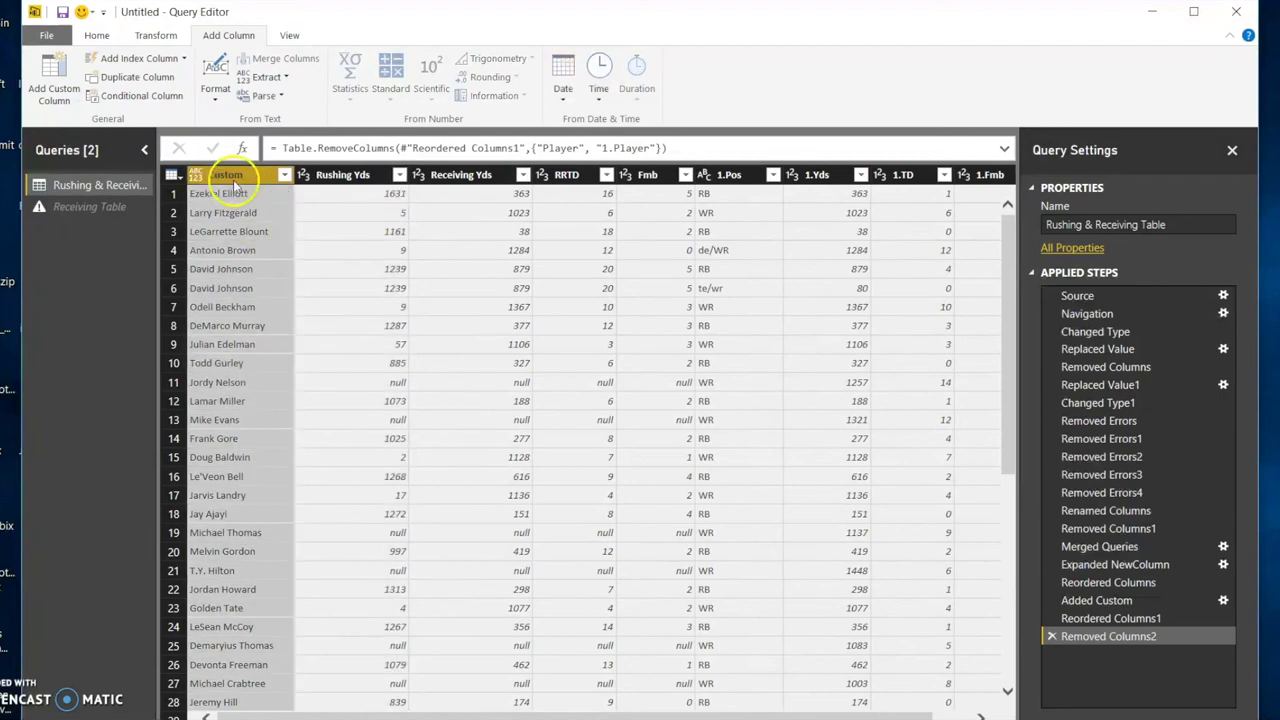
pyautogui.rightClick(231, 178)
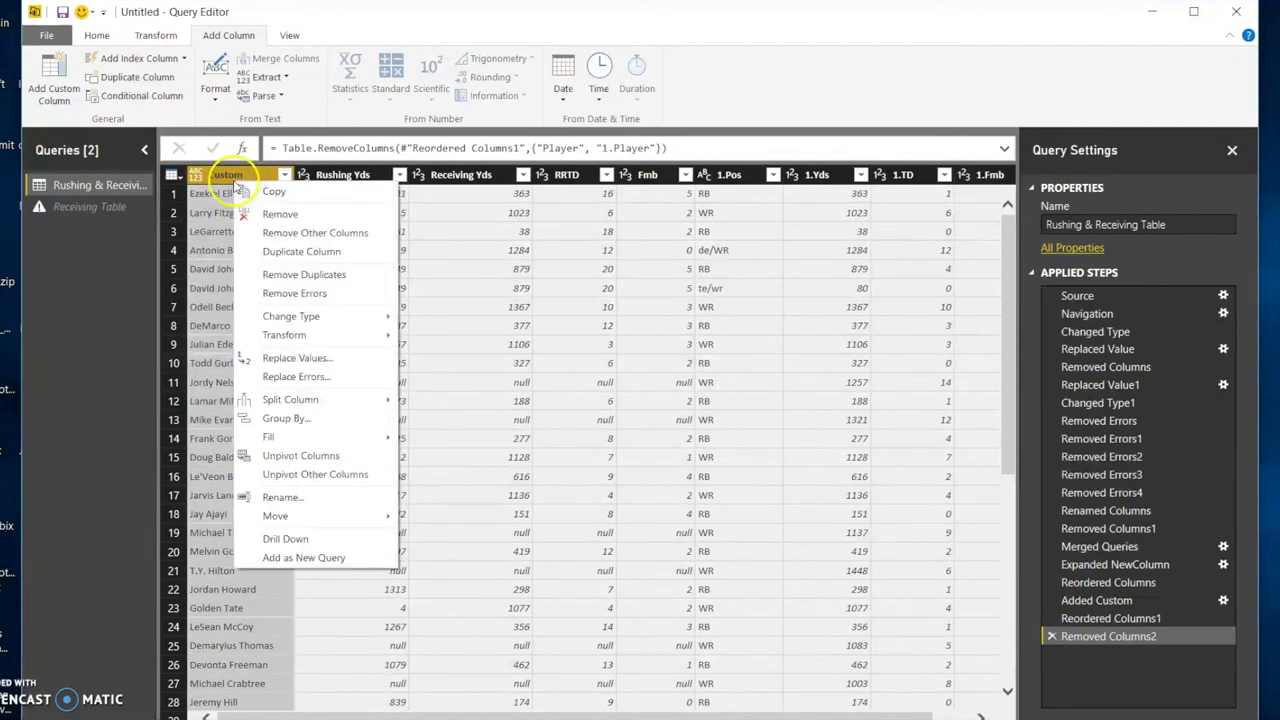
pyautogui.click(283, 499)
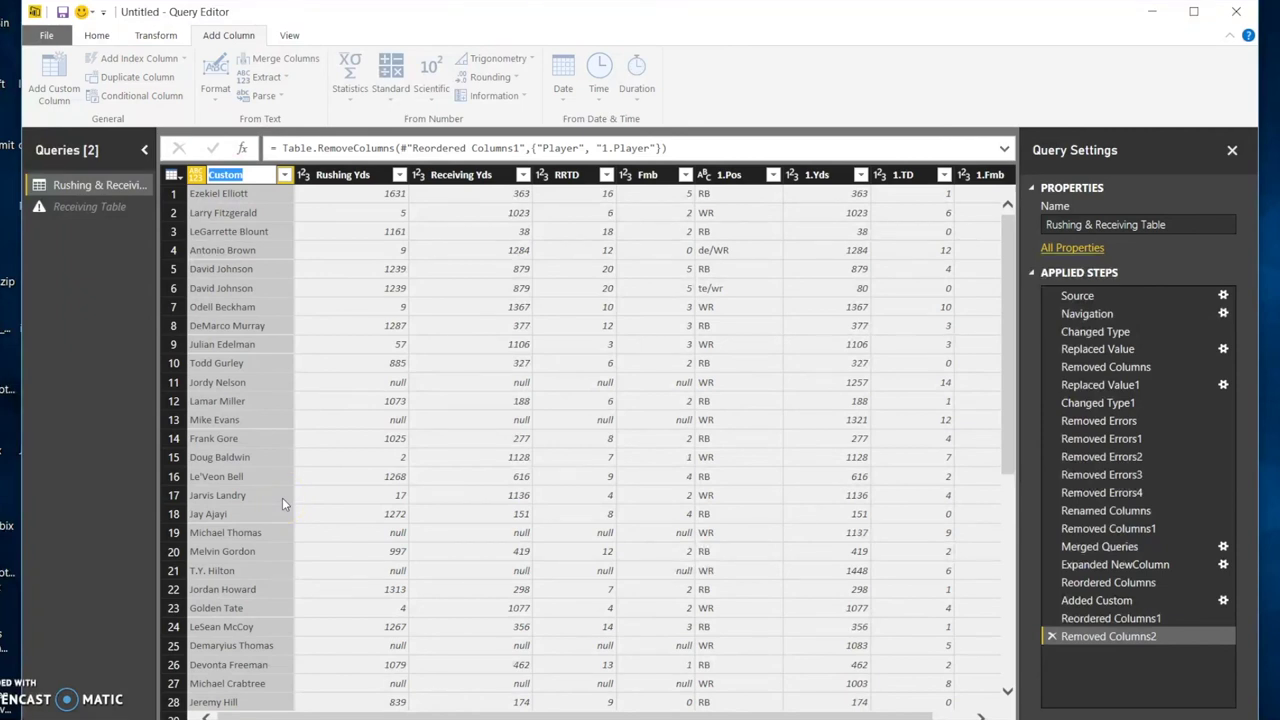
pyautogui.write('Player')
pyautogui.press('Return')
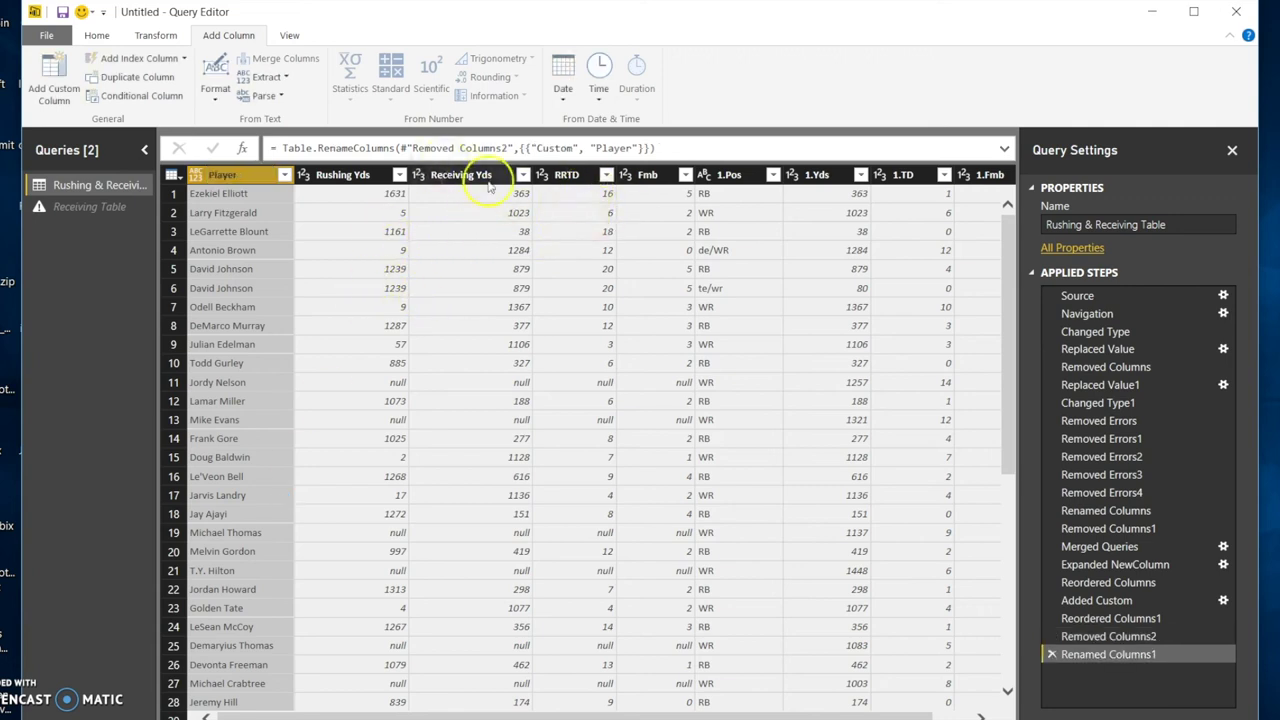
pyautogui.click(652, 177)
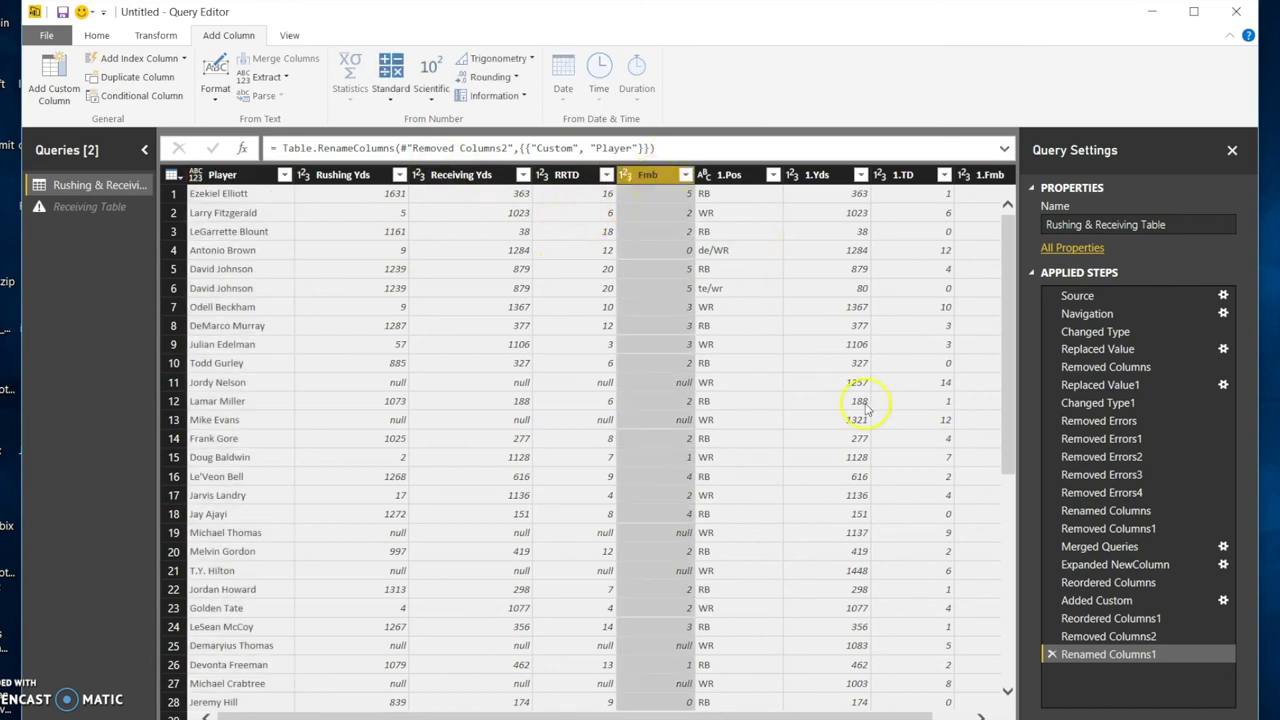
# Reorder the columns so 1.Pos follows Player, with Fmb and 1.Fmb side by side
pyautogui.click(980, 176)
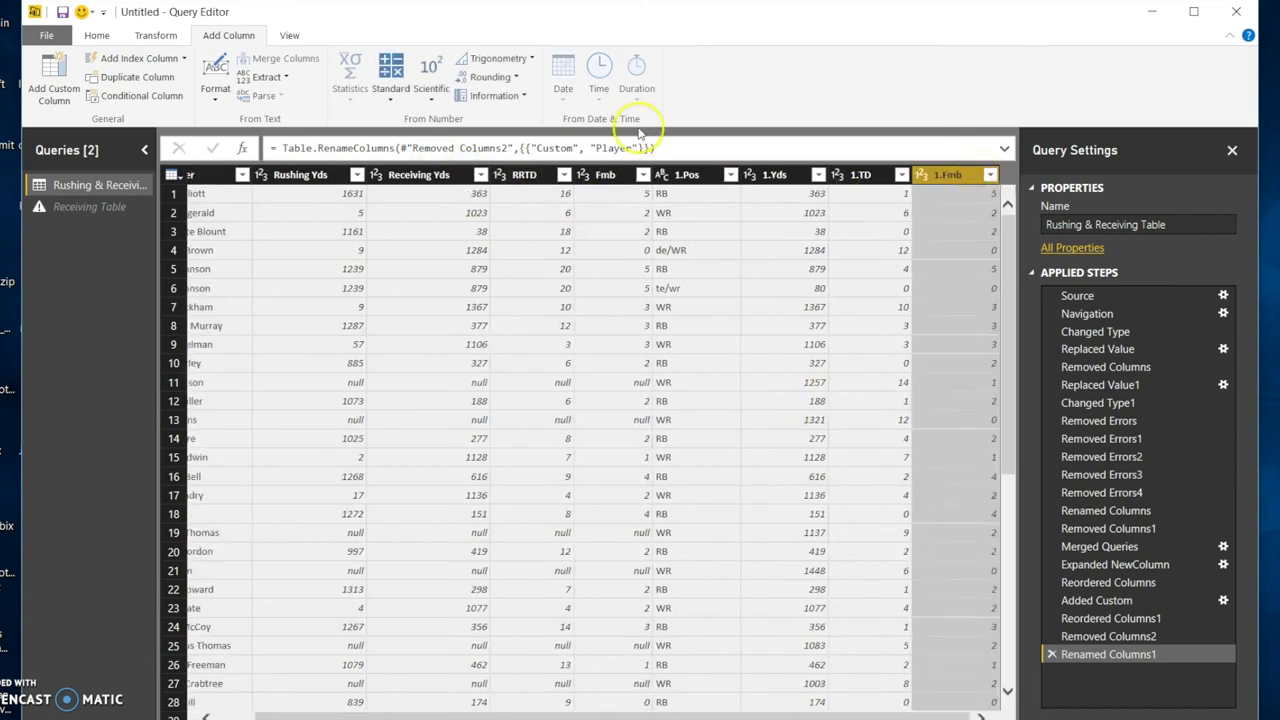
pyautogui.moveTo(608, 177); pyautogui.dragTo(298, 197)
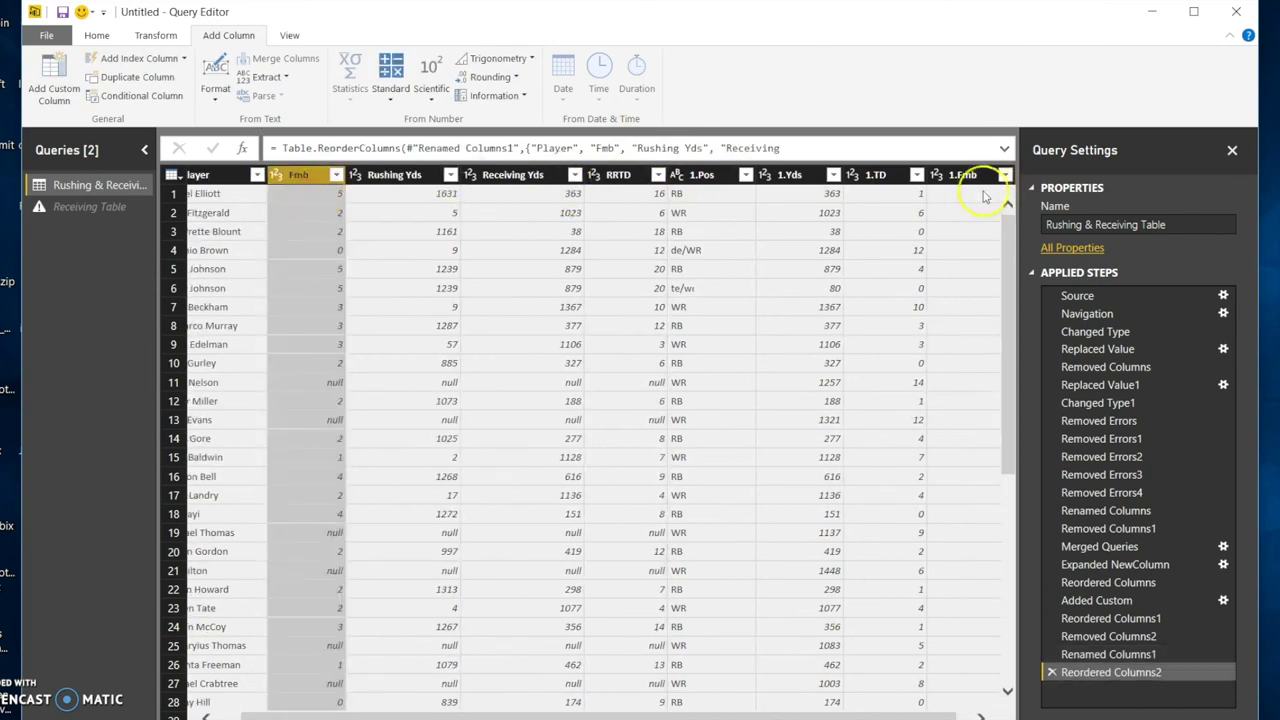
pyautogui.moveTo(975, 180); pyautogui.dragTo(423, 171)
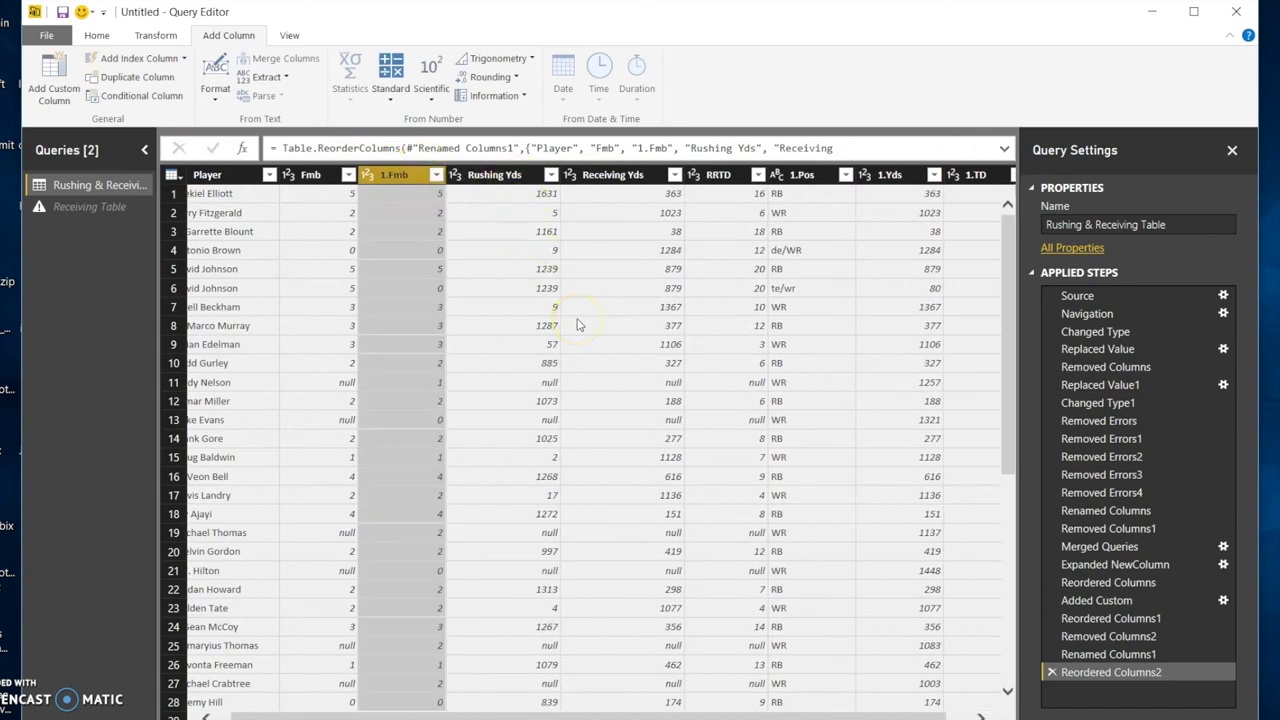
pyautogui.moveTo(776, 172); pyautogui.dragTo(287, 175)
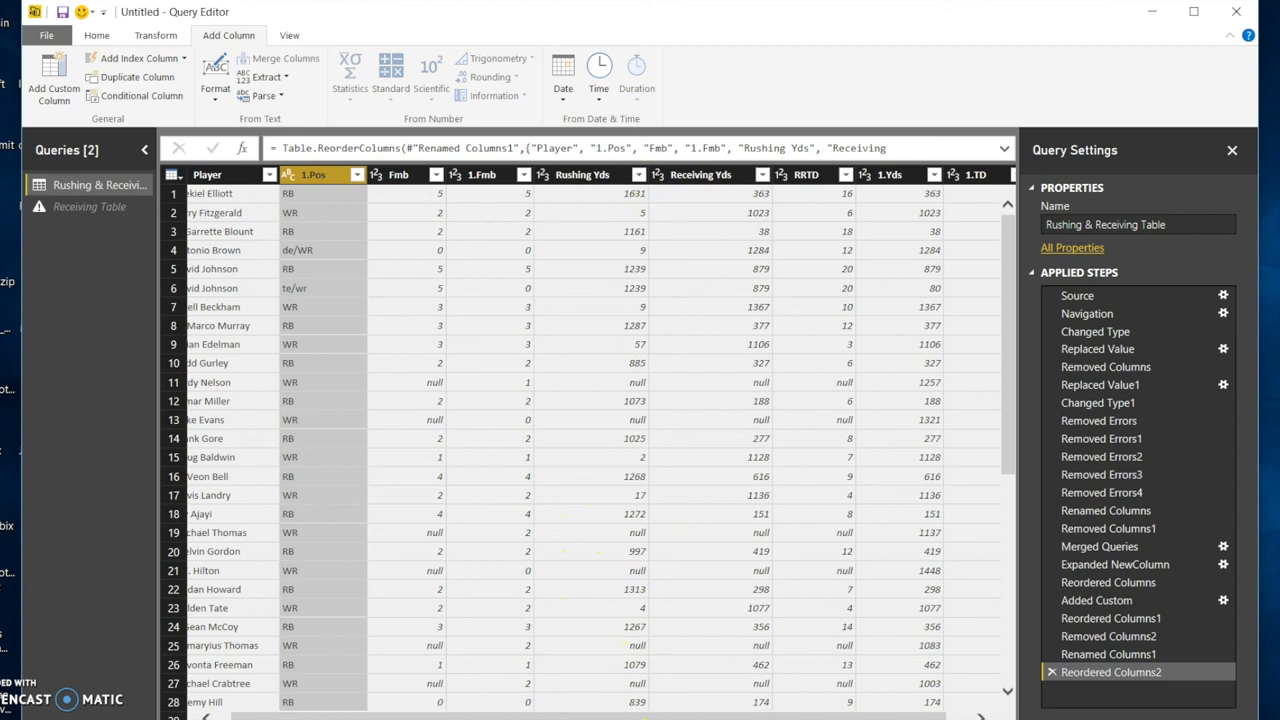
# Switch to the other Query Editor window and review the Pos, Rush Yds, Rec Yds, Fmb and TD columns
pyautogui.click(590, 719)
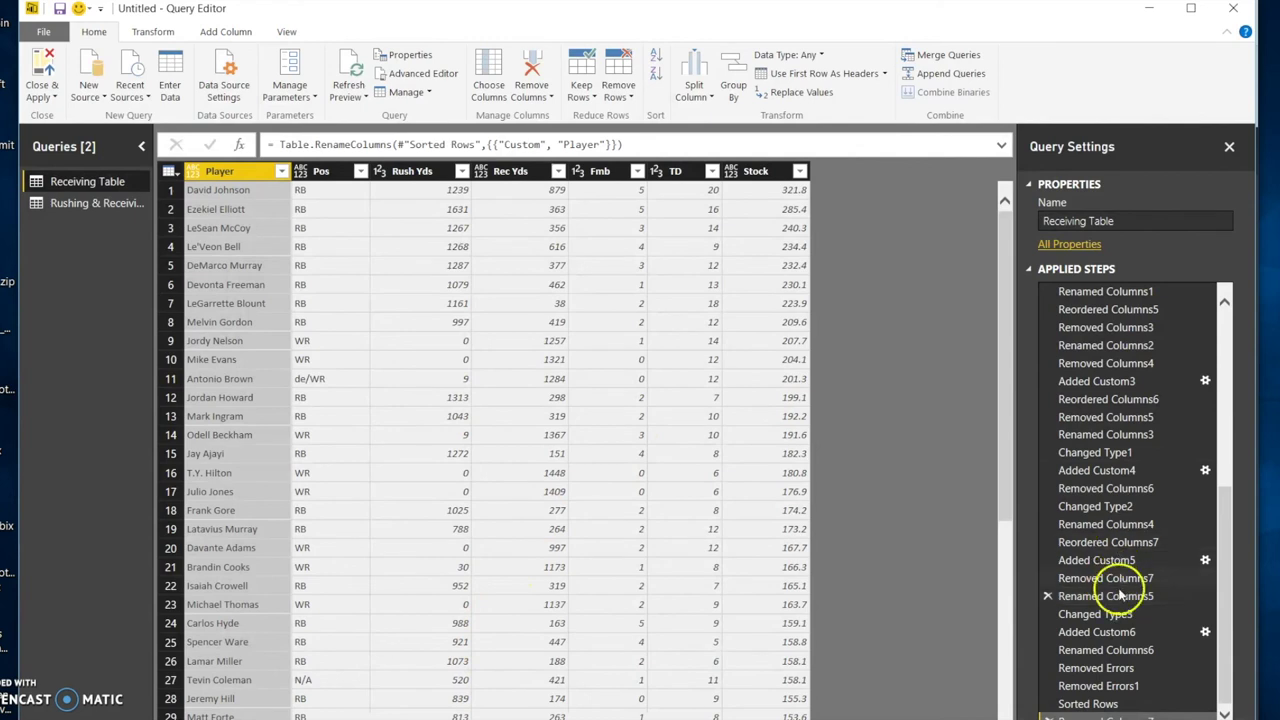
pyautogui.scroll(6, 1094, 414)
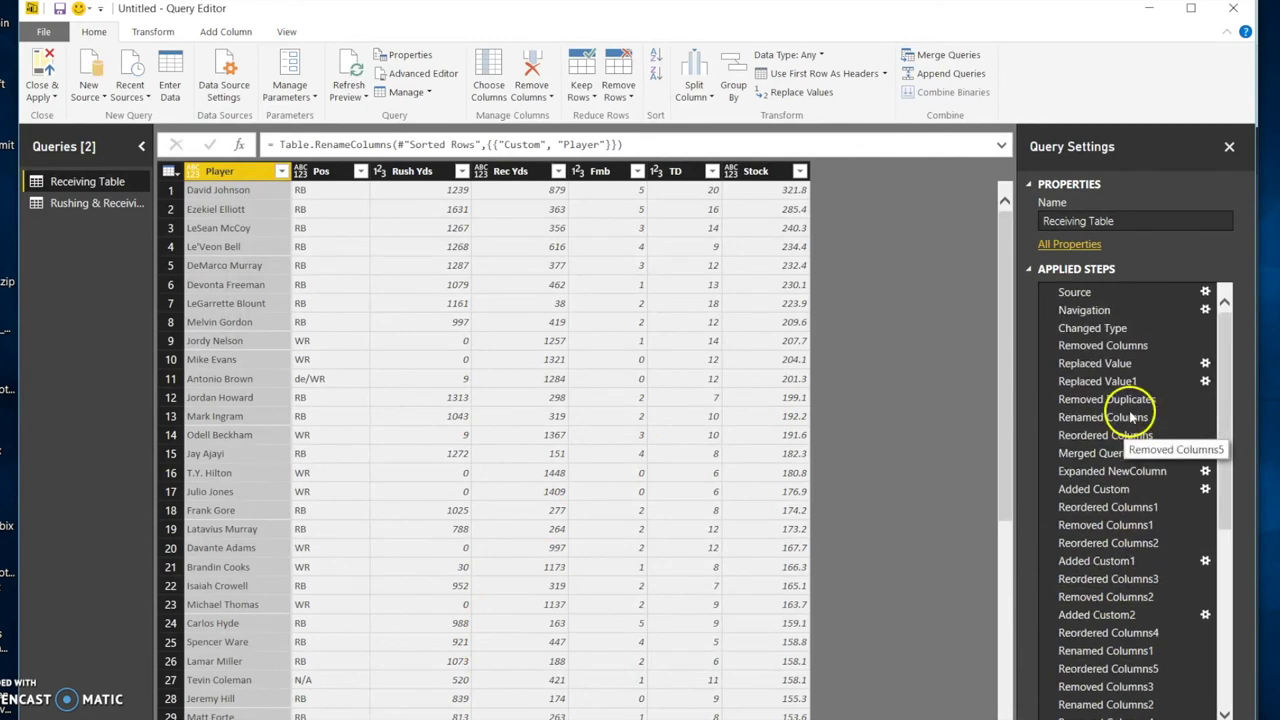
pyautogui.click(329, 171)
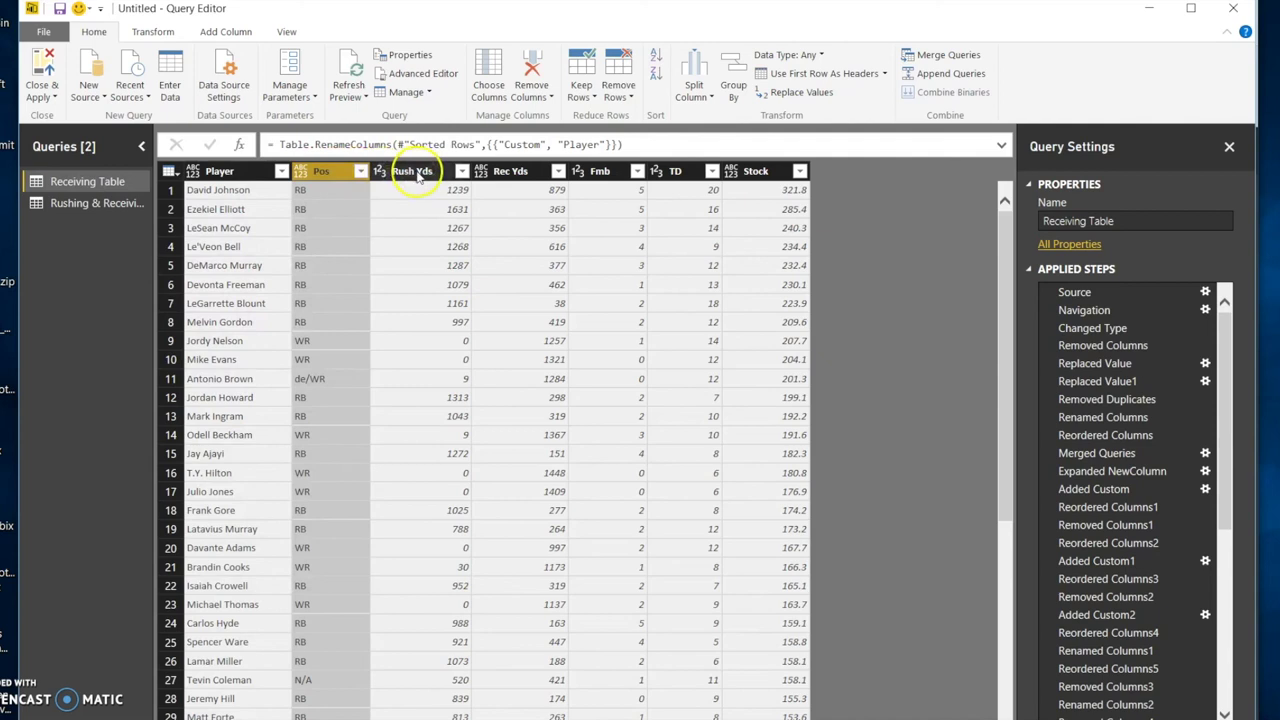
pyautogui.click(418, 174)
pyautogui.click(511, 172)
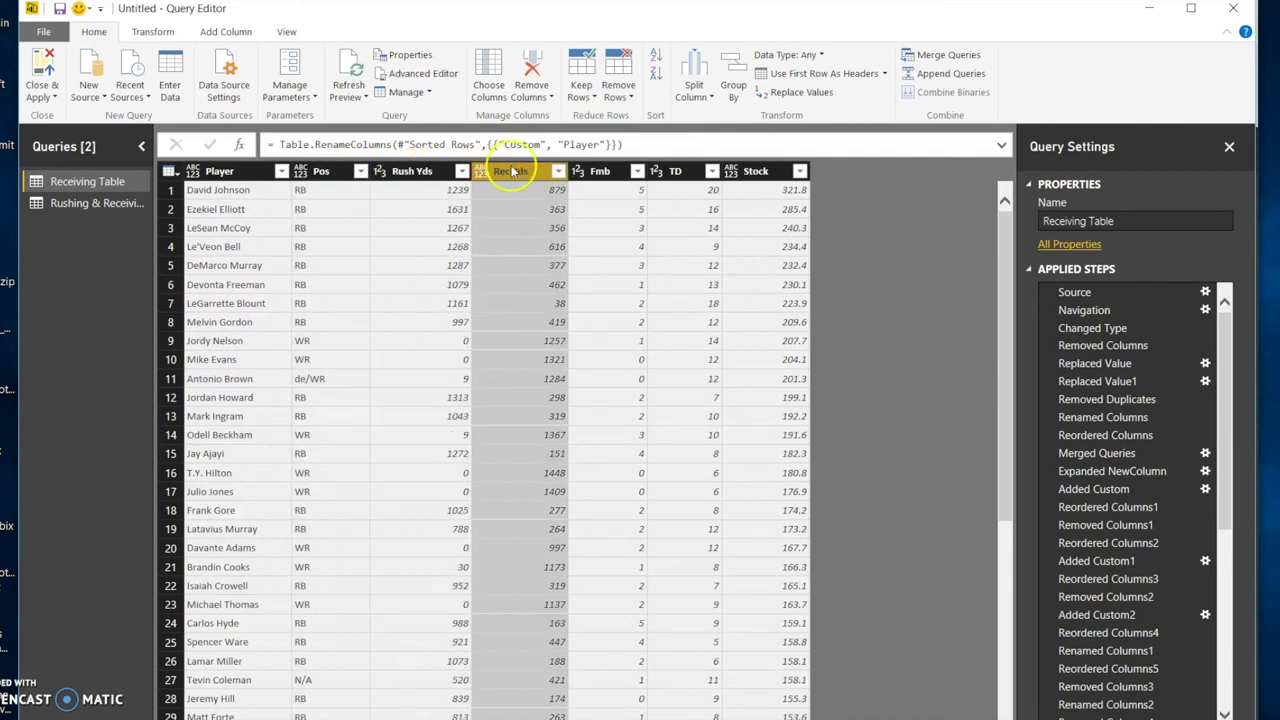
pyautogui.click(603, 172)
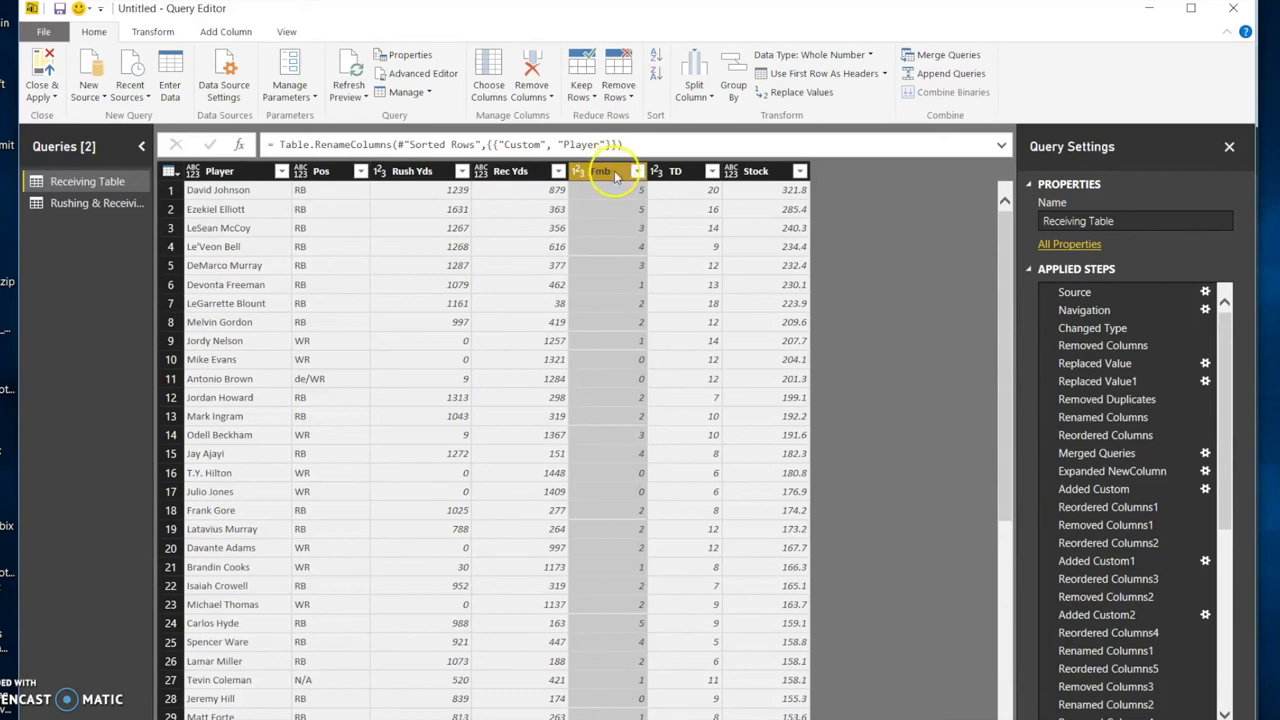
pyautogui.click(676, 172)
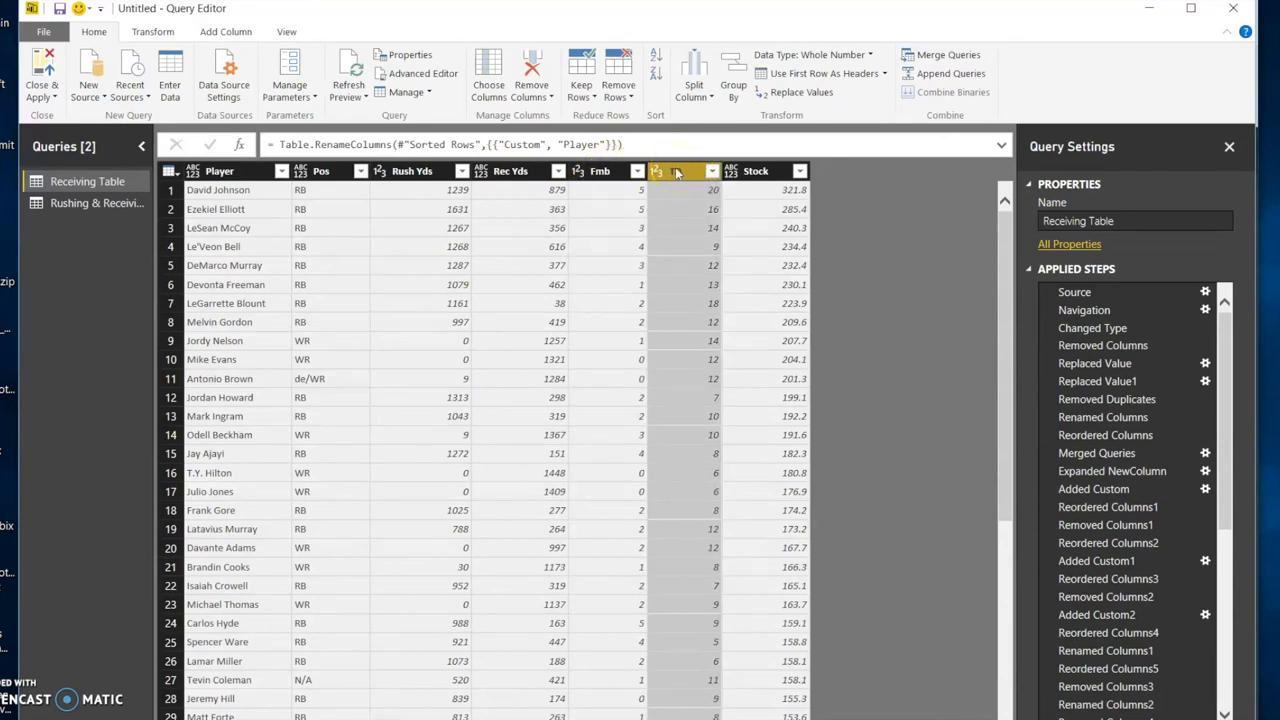
# Inspect the Stock column's options and its top values, led by 321.8
pyautogui.click(705, 211)
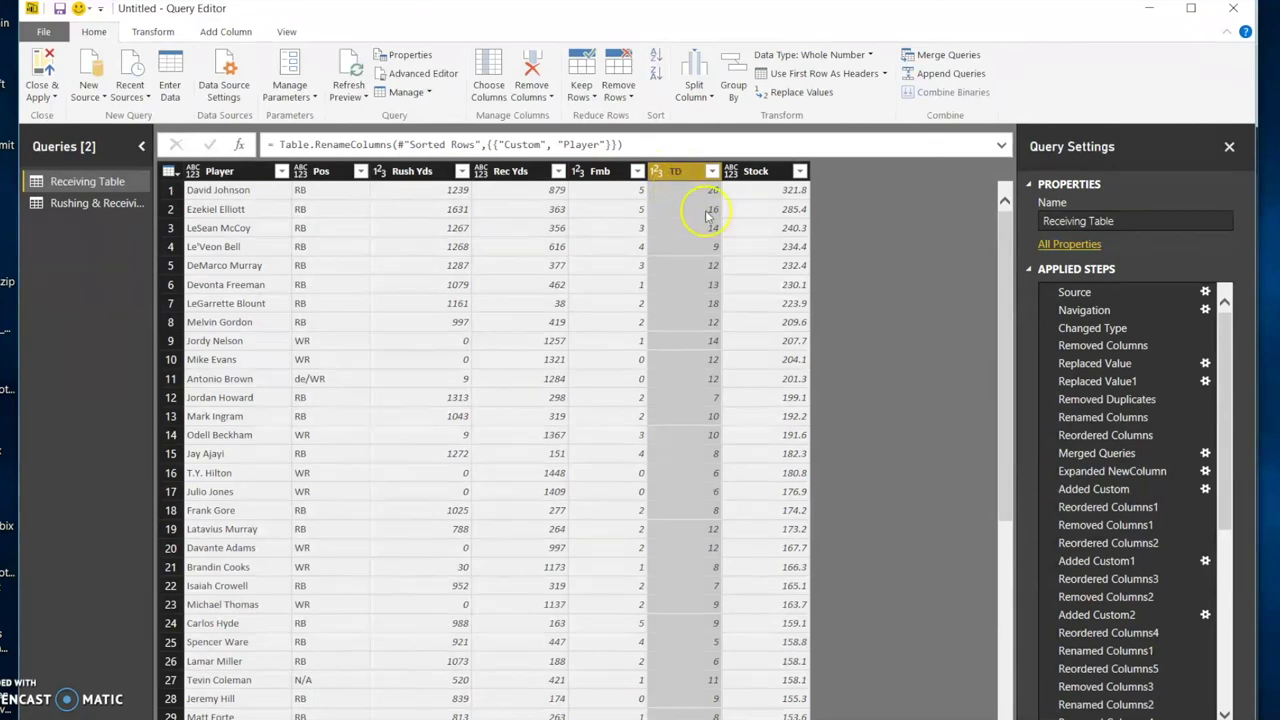
pyautogui.click(757, 174)
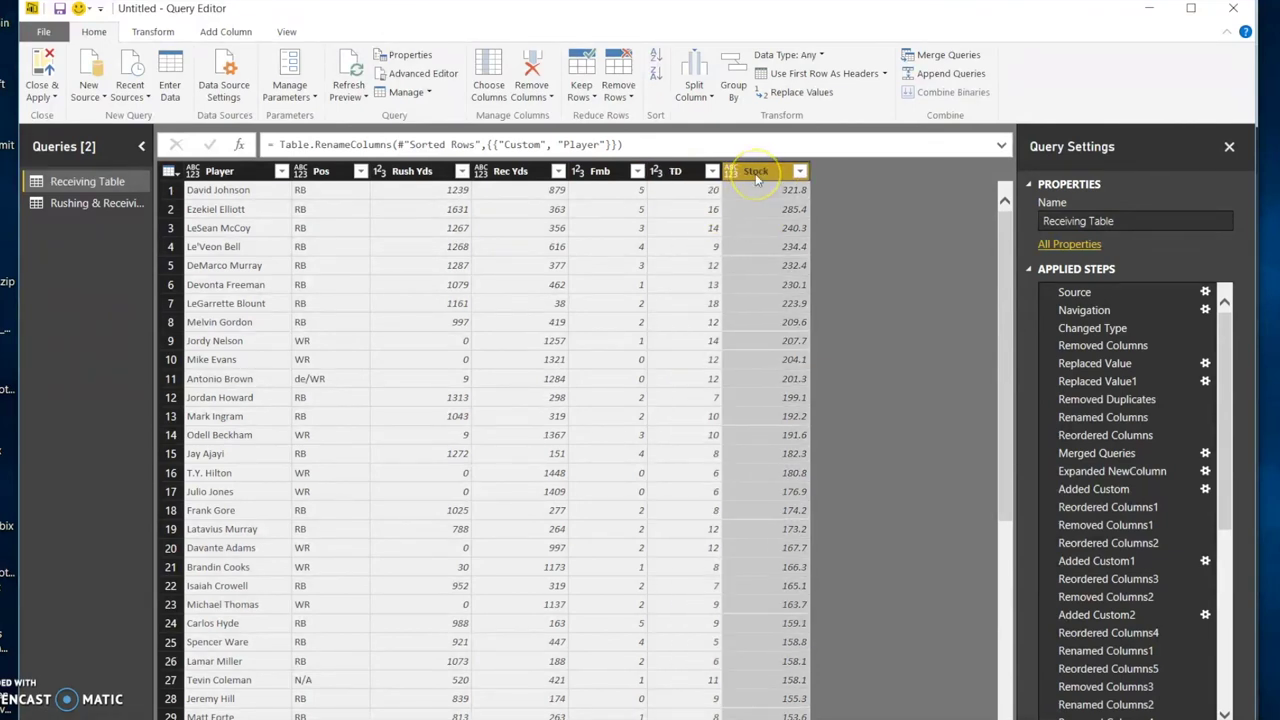
pyautogui.rightClick(757, 176)
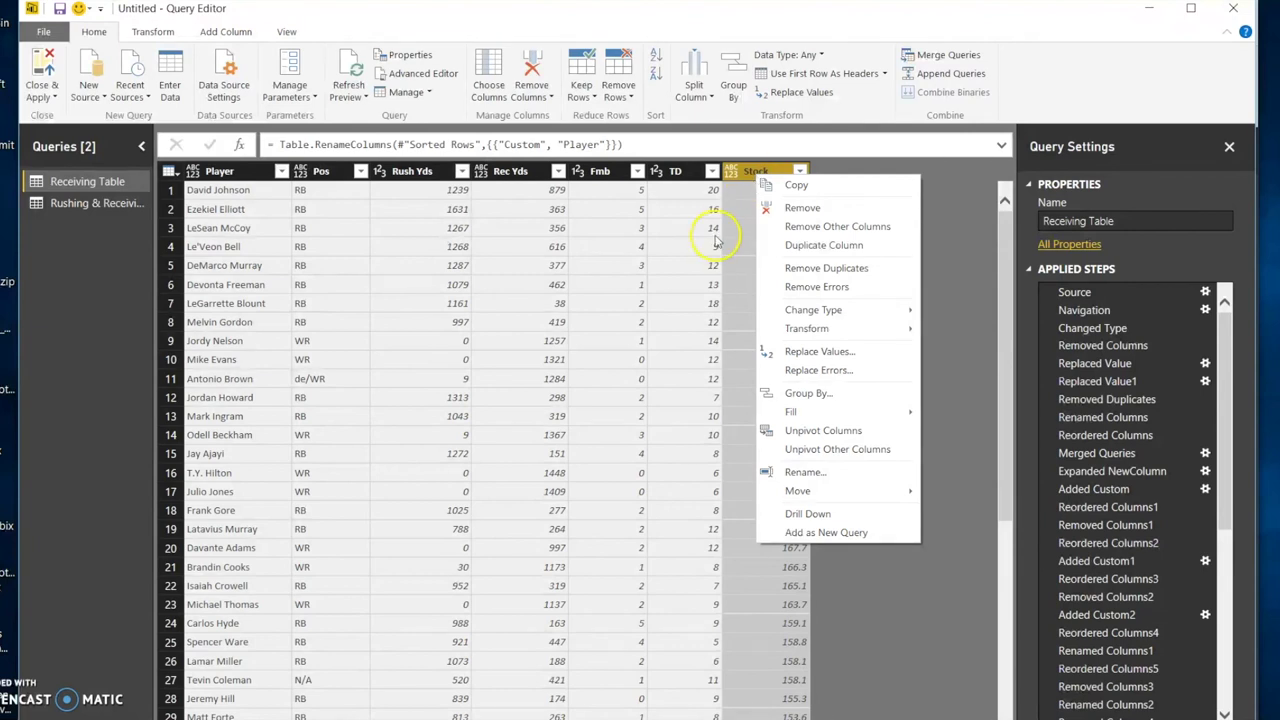
pyautogui.click(730, 209)
pyautogui.click(743, 191)
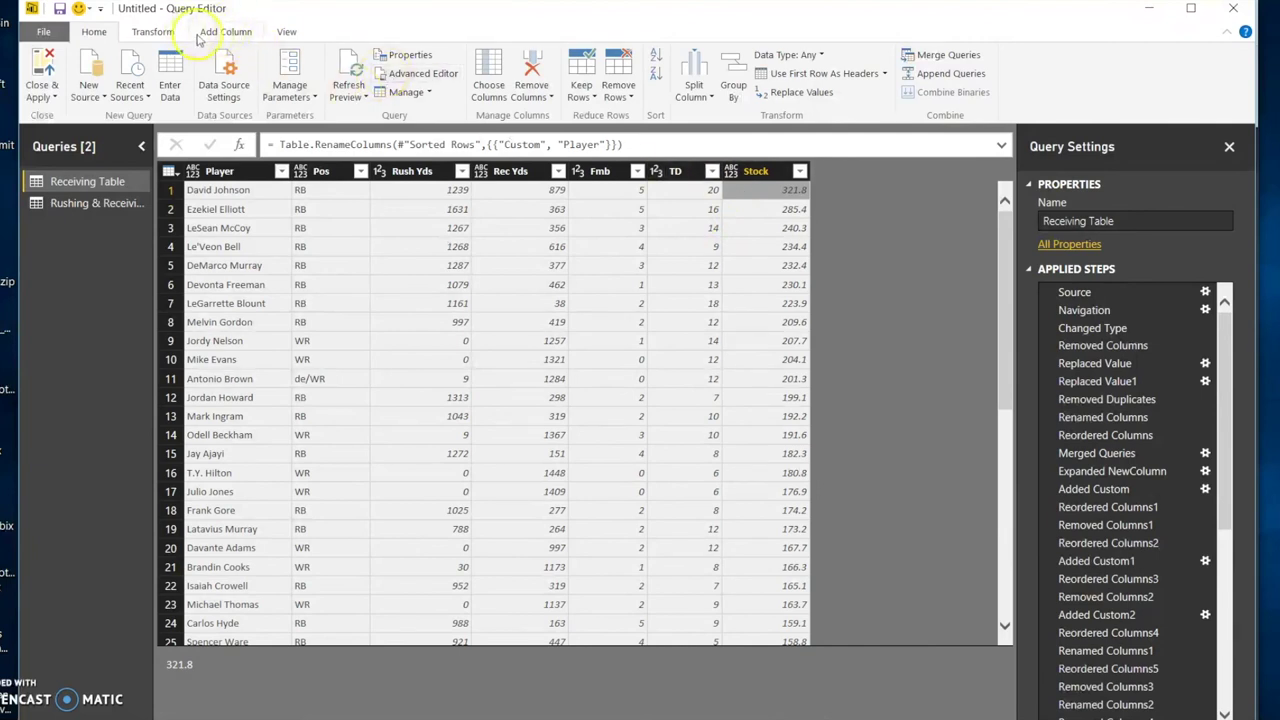
pyautogui.click(226, 34)
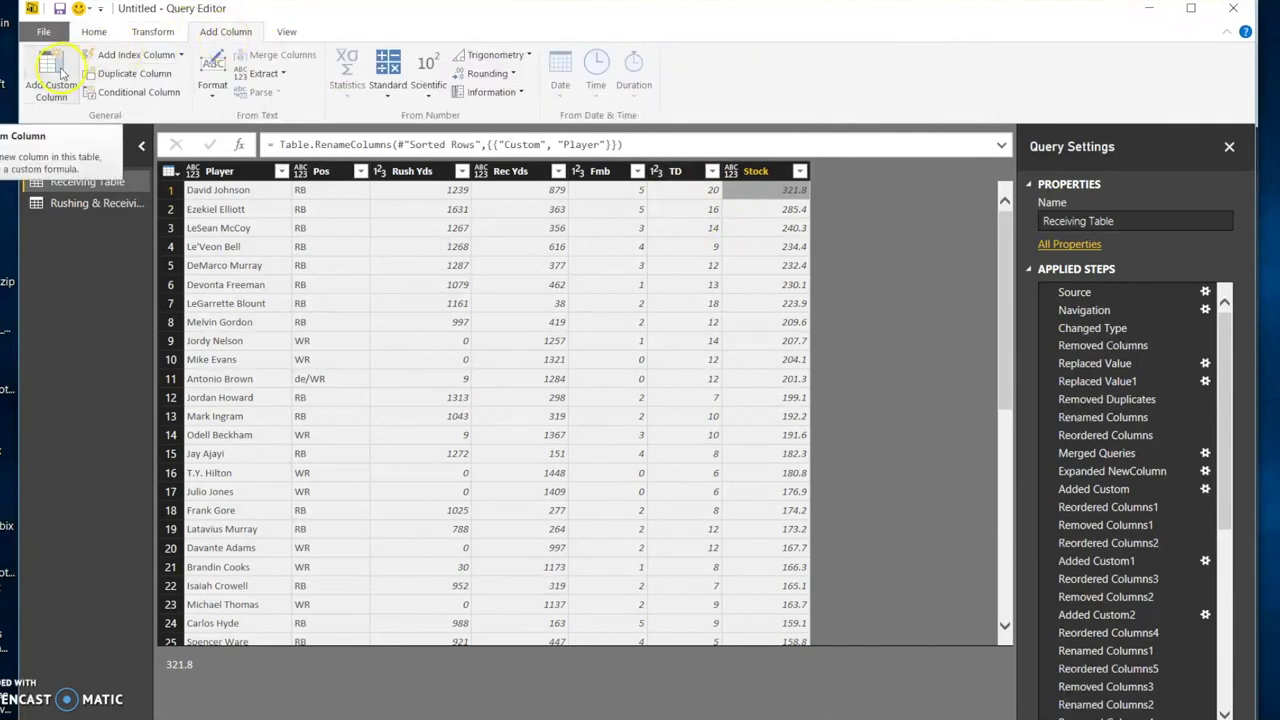
pyautogui.click(62, 75)
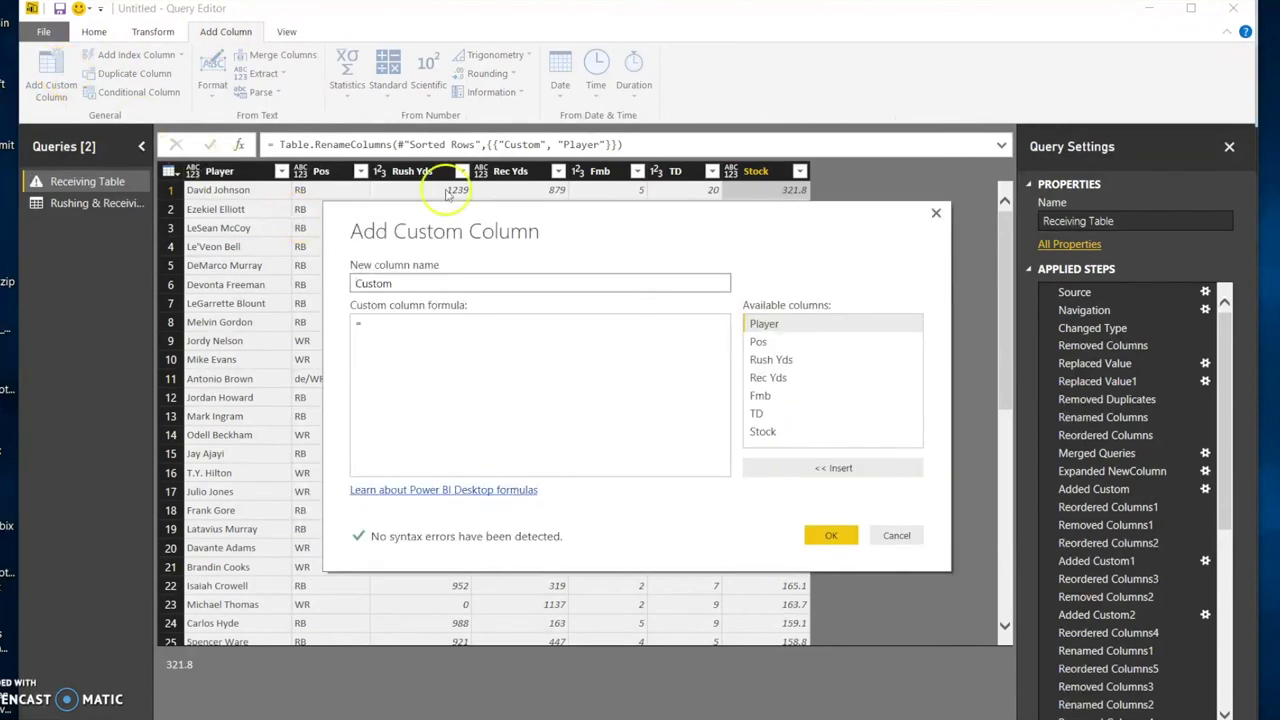
pyautogui.click(936, 213)
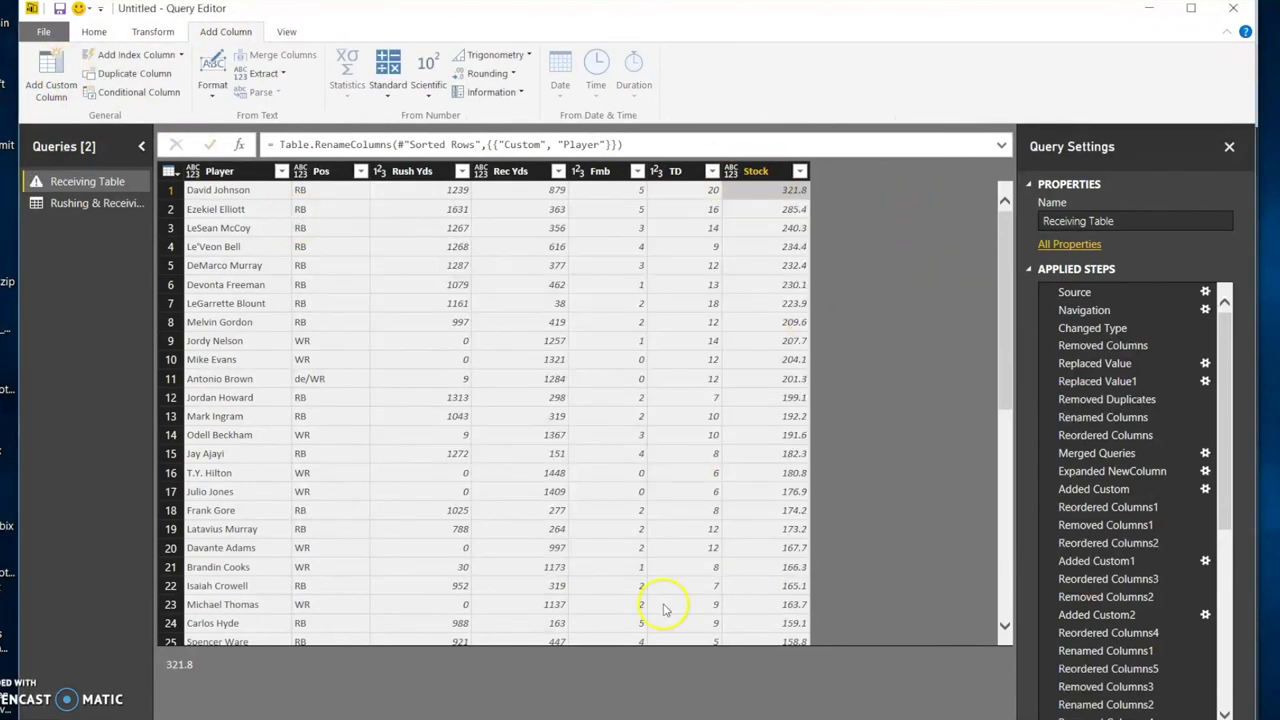
pyautogui.hotkey('alt', 'Tab')
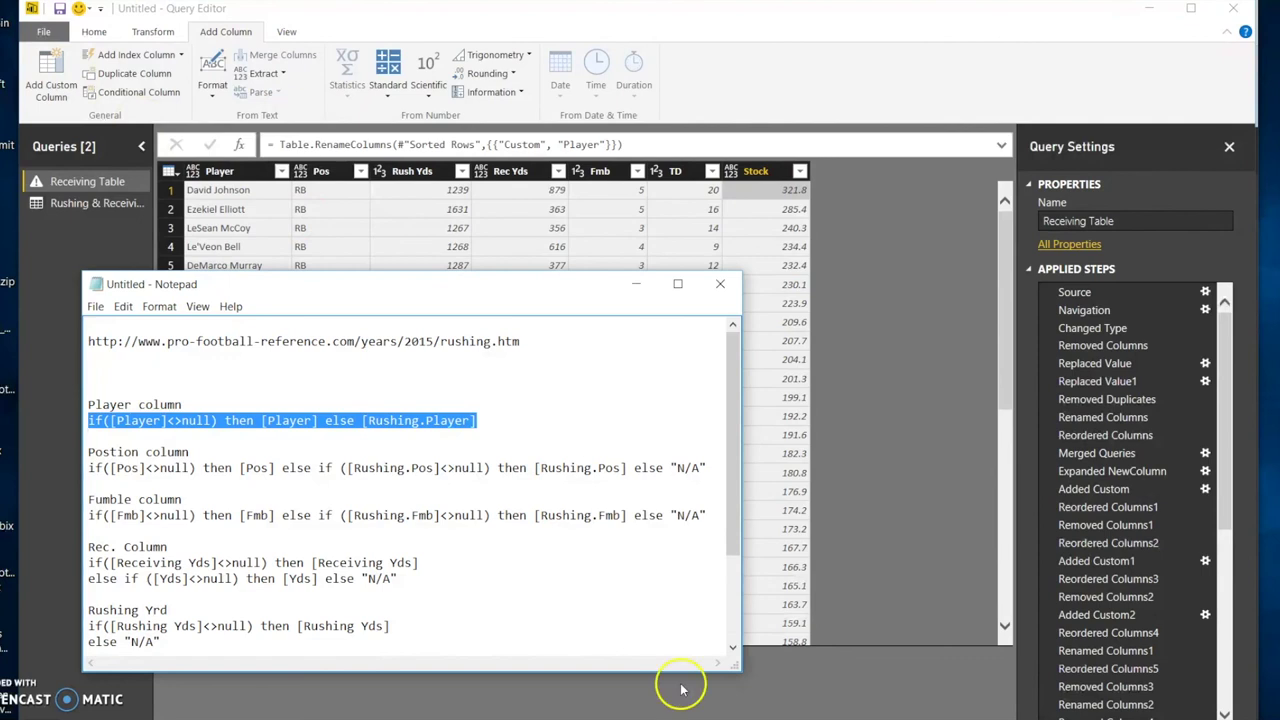
pyautogui.moveTo(731, 345); pyautogui.dragTo(727, 511)
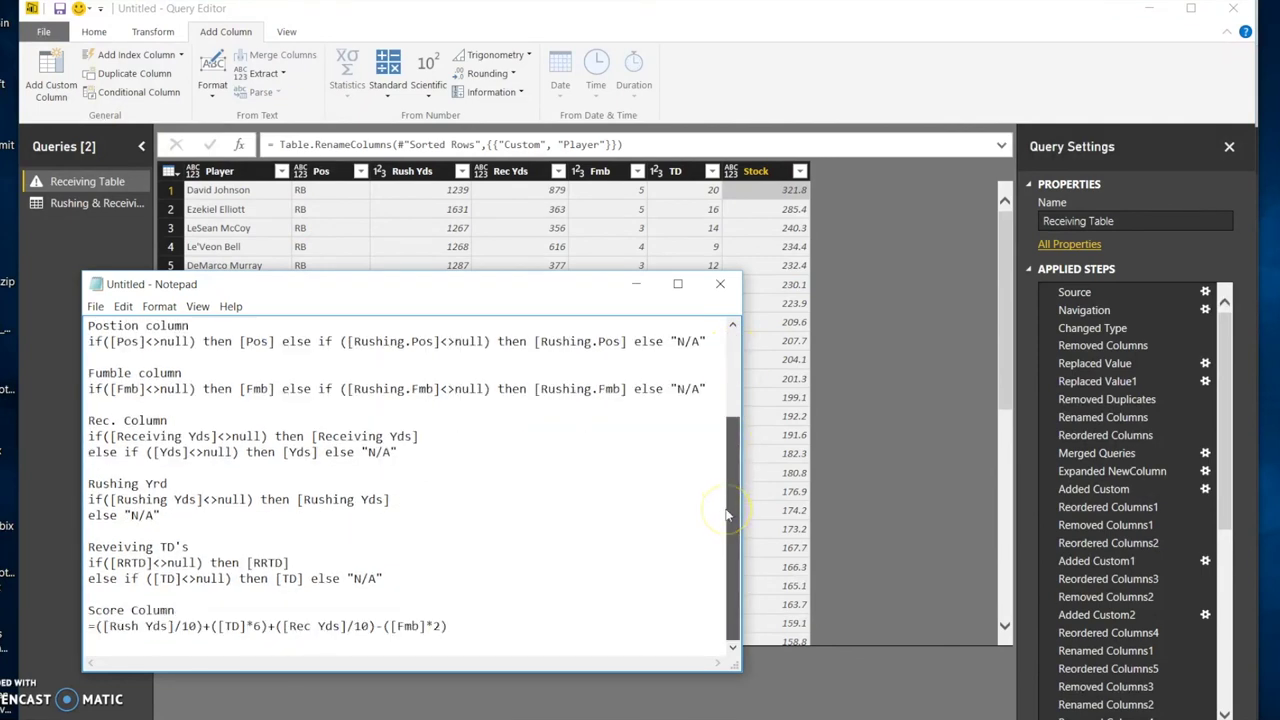
pyautogui.moveTo(498, 628); pyautogui.dragTo(78, 626)
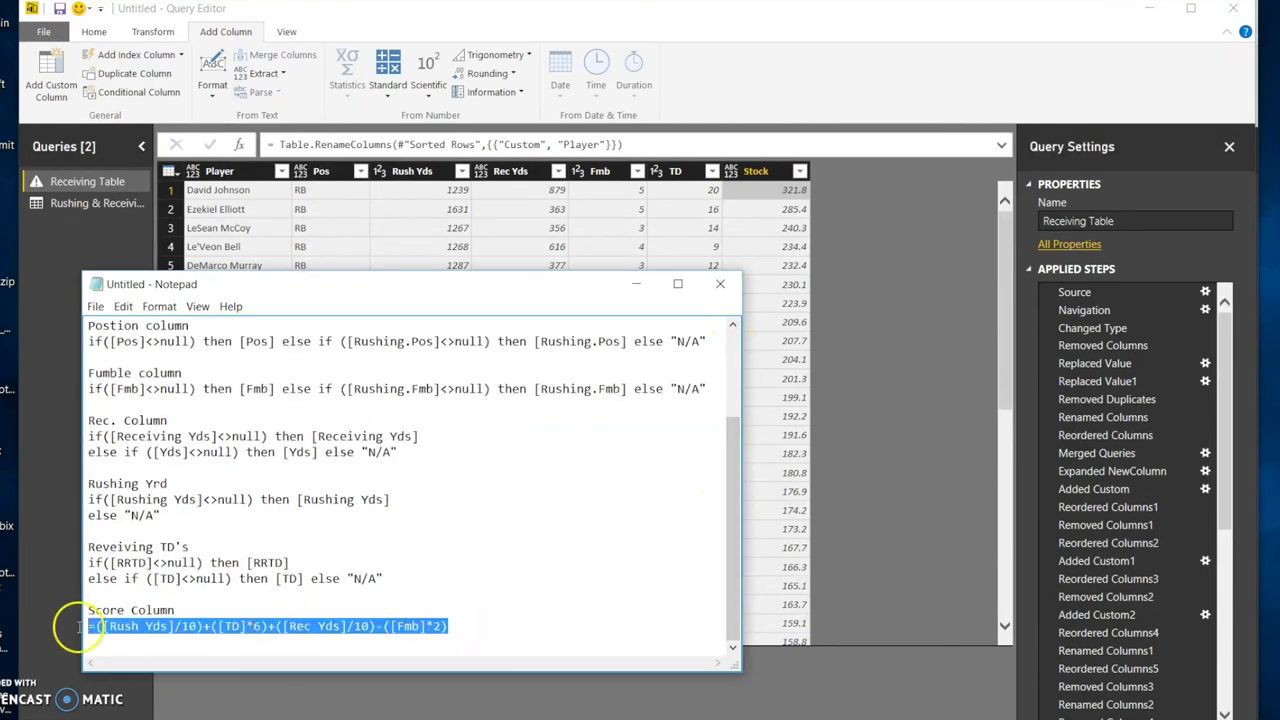
pyautogui.click(824, 345)
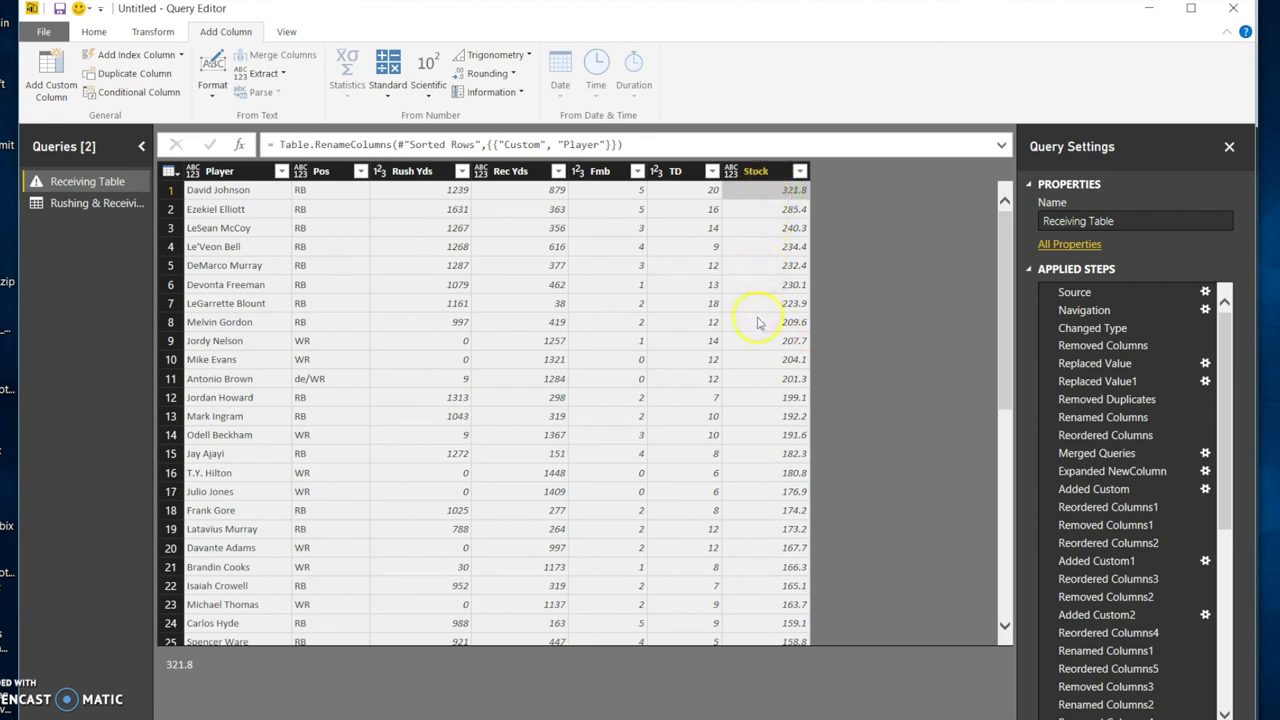
# Sort Stock ascending, then descending so the highest-Stock players come first
pyautogui.click(800, 171)
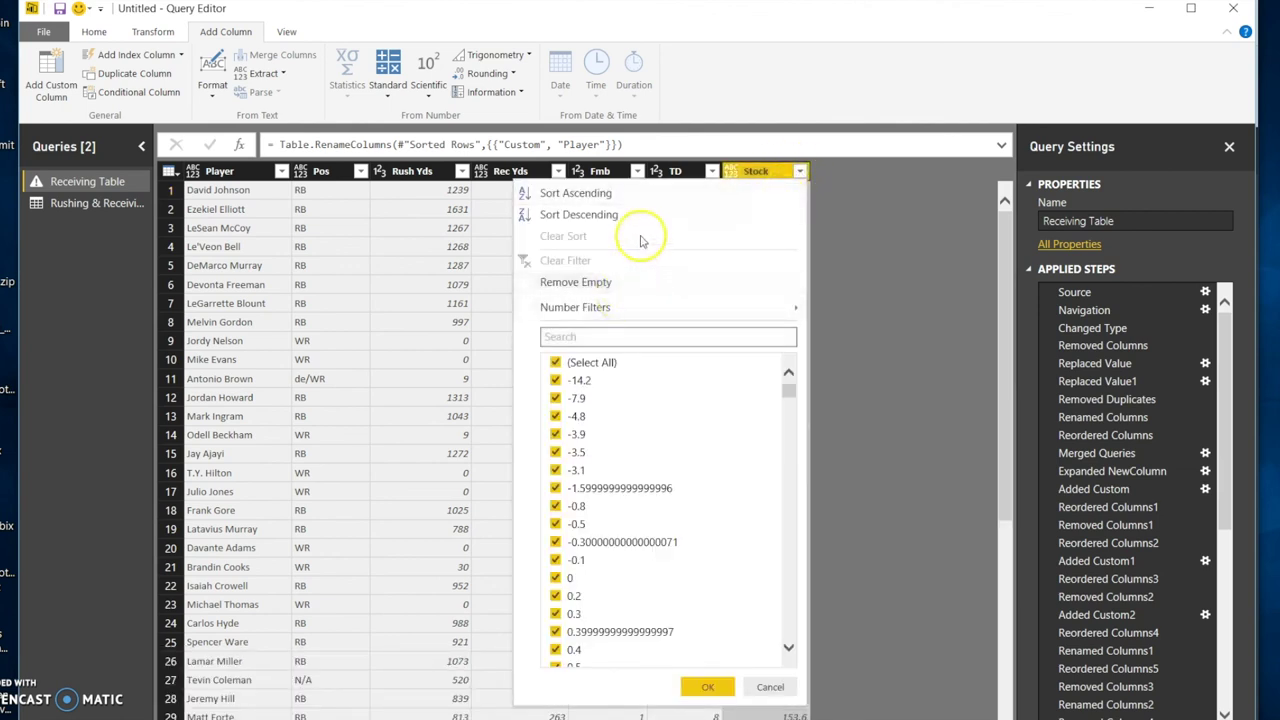
pyautogui.click(630, 195)
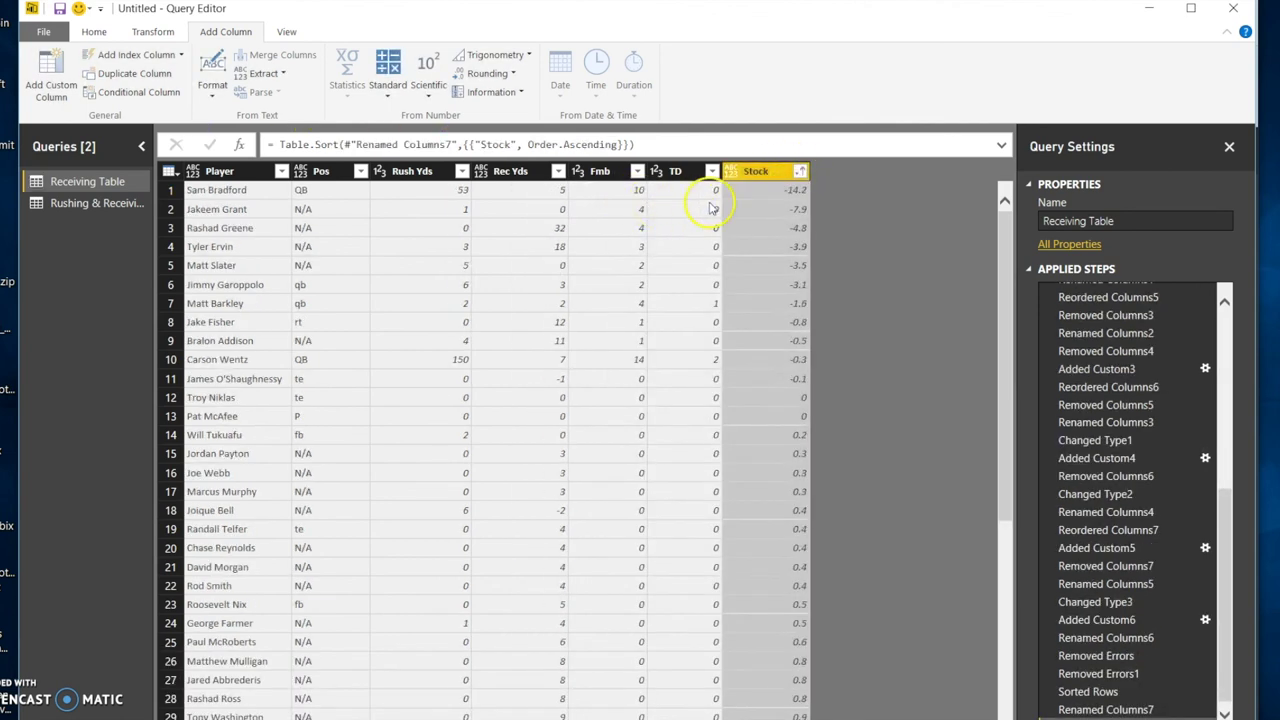
pyautogui.click(800, 171)
pyautogui.click(600, 214)
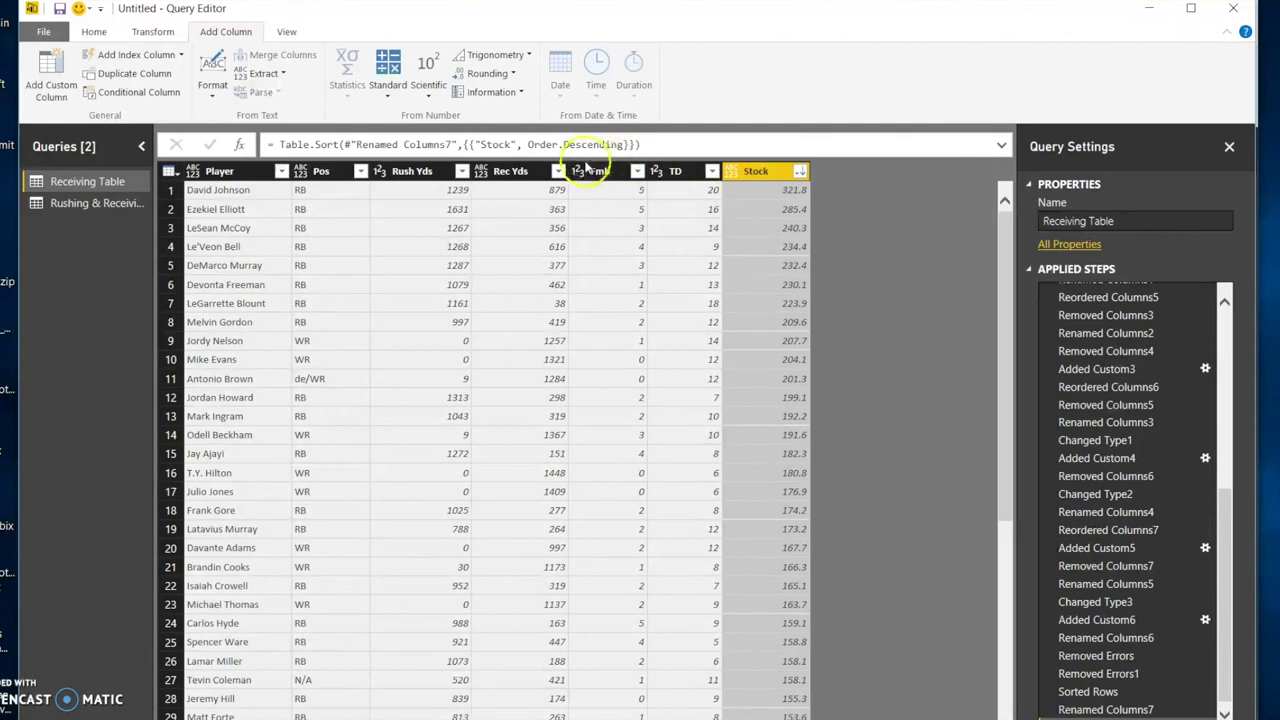
pyautogui.click(555, 342)
pyautogui.click(278, 141)
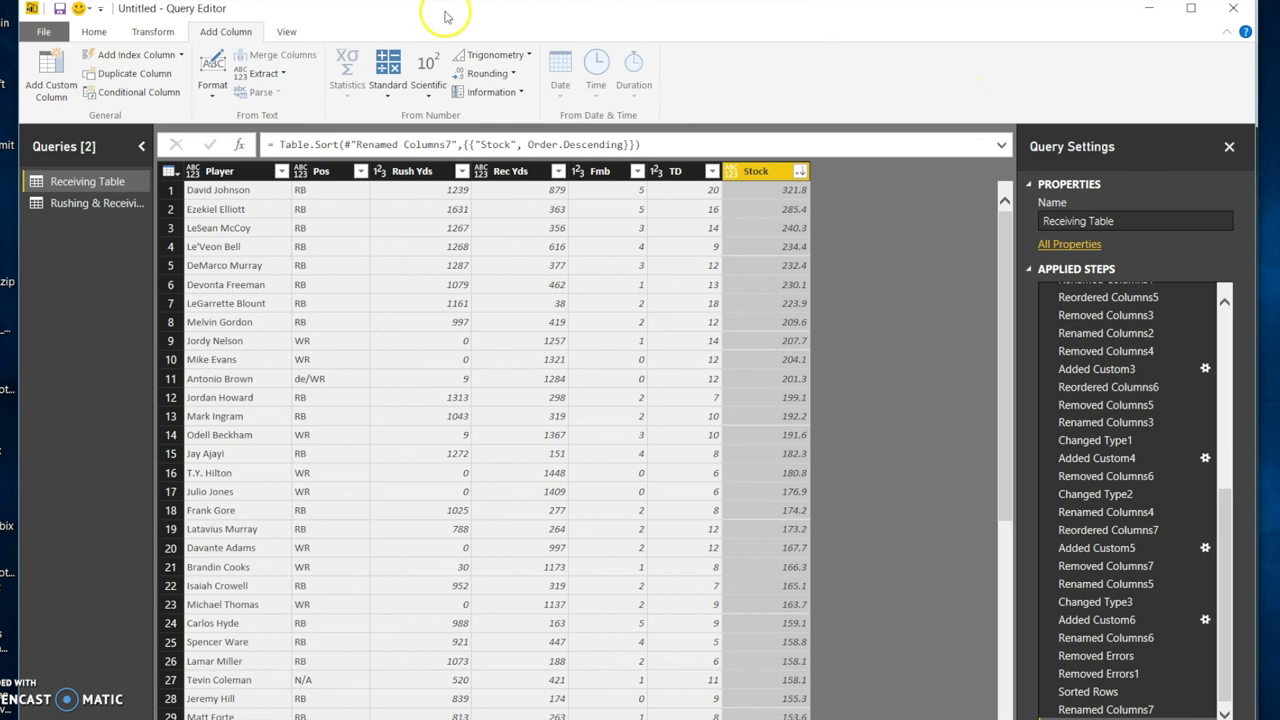
# Close & Apply the query changes and minimize the Notepad formula notes
pyautogui.click(42, 33)
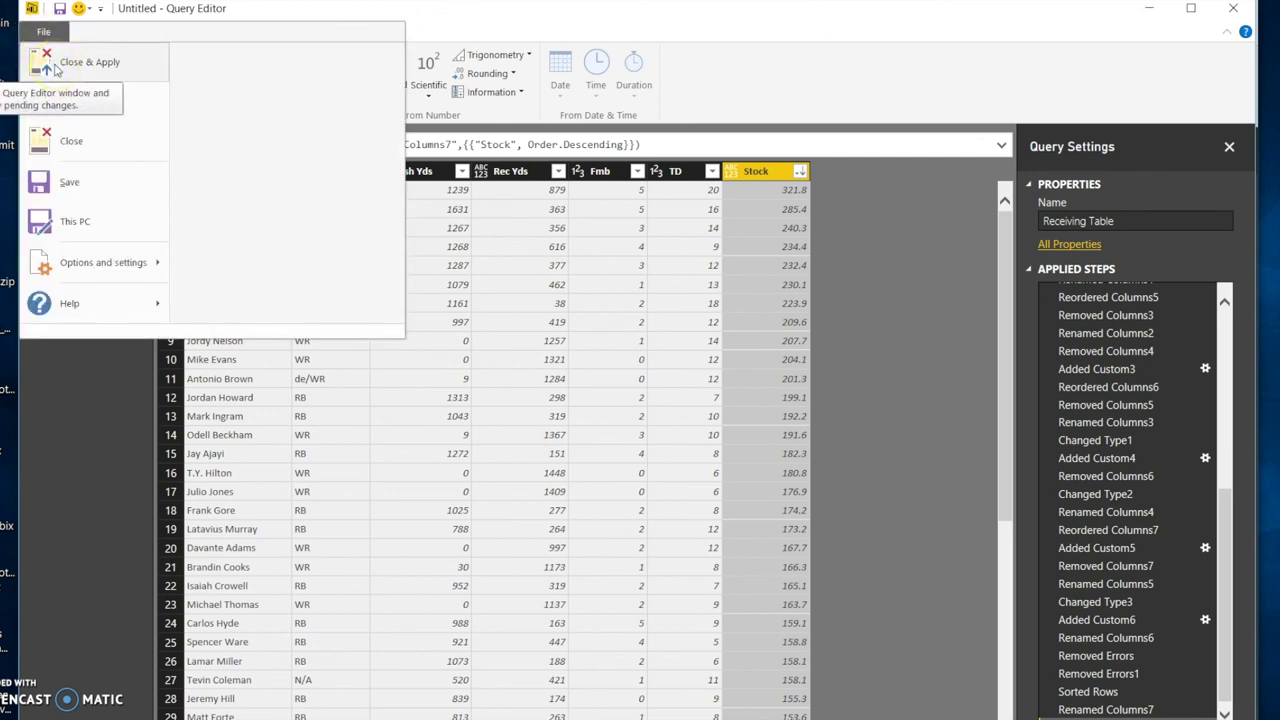
pyautogui.click(55, 68)
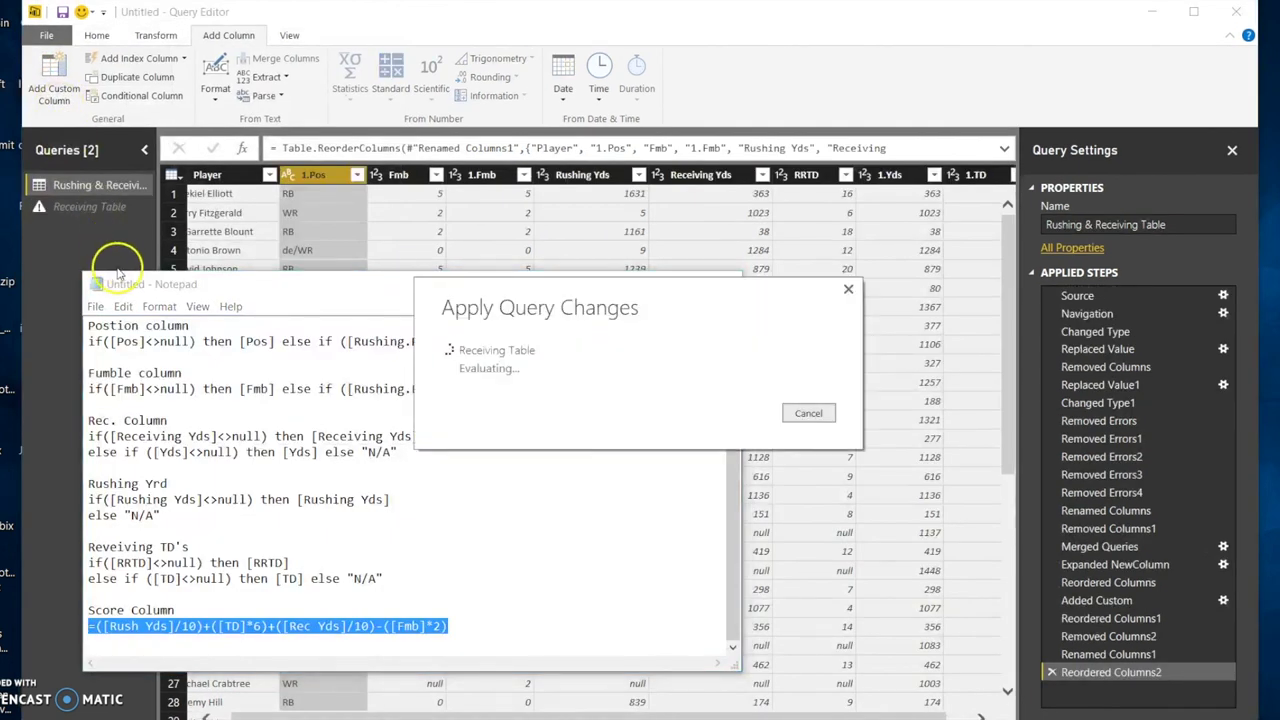
pyautogui.click(410, 292)
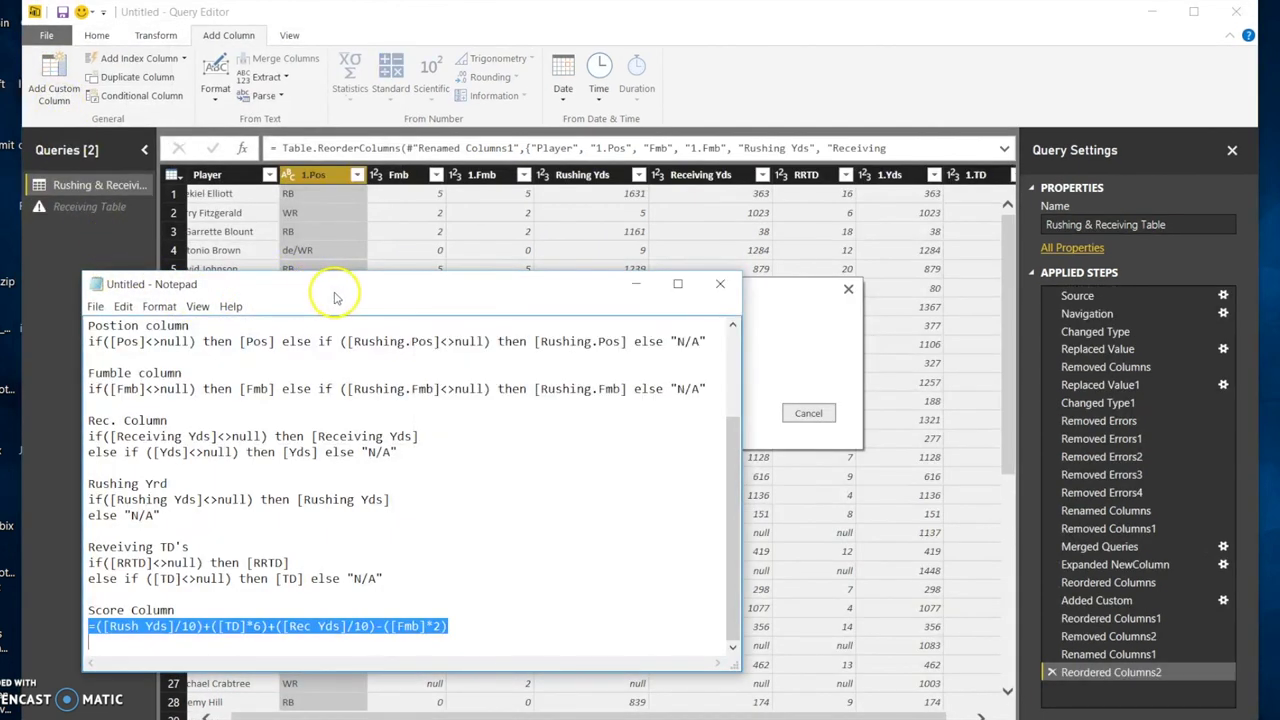
pyautogui.click(635, 284)
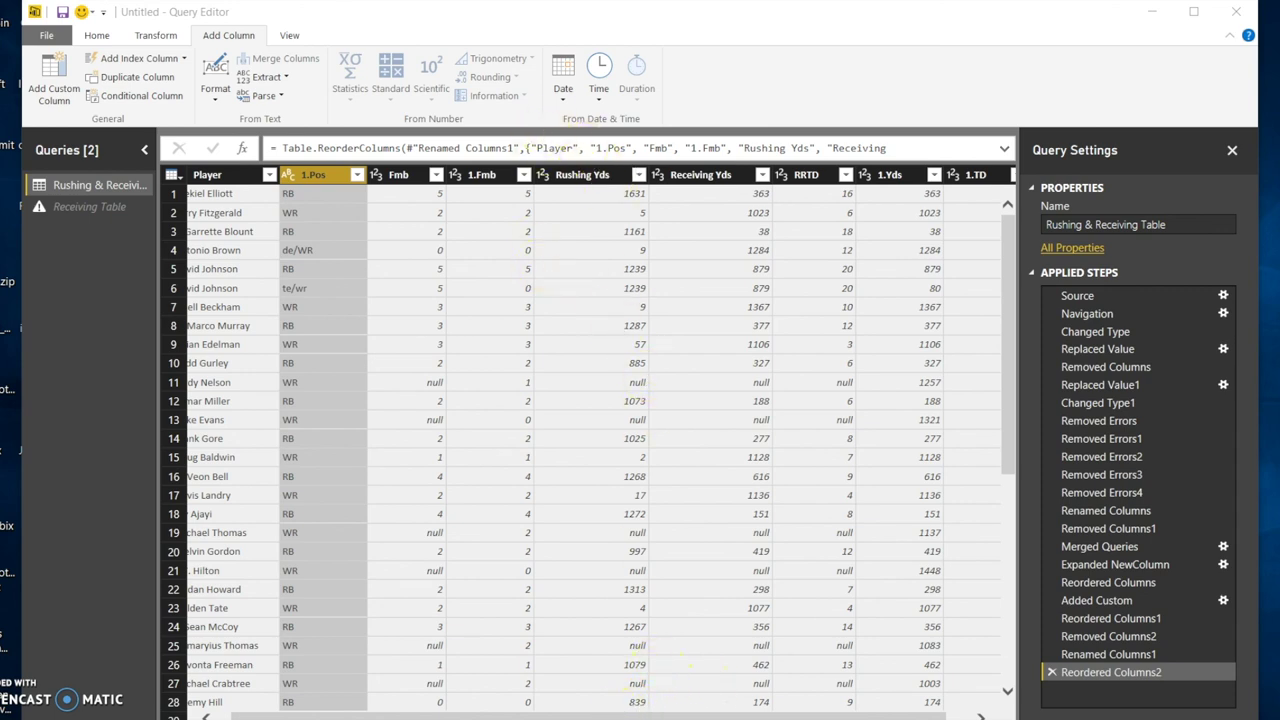
# Switch to the Power BI report window showing the TD by Player chart
pyautogui.moveTo(600, 715)
pyautogui.click(480, 680)
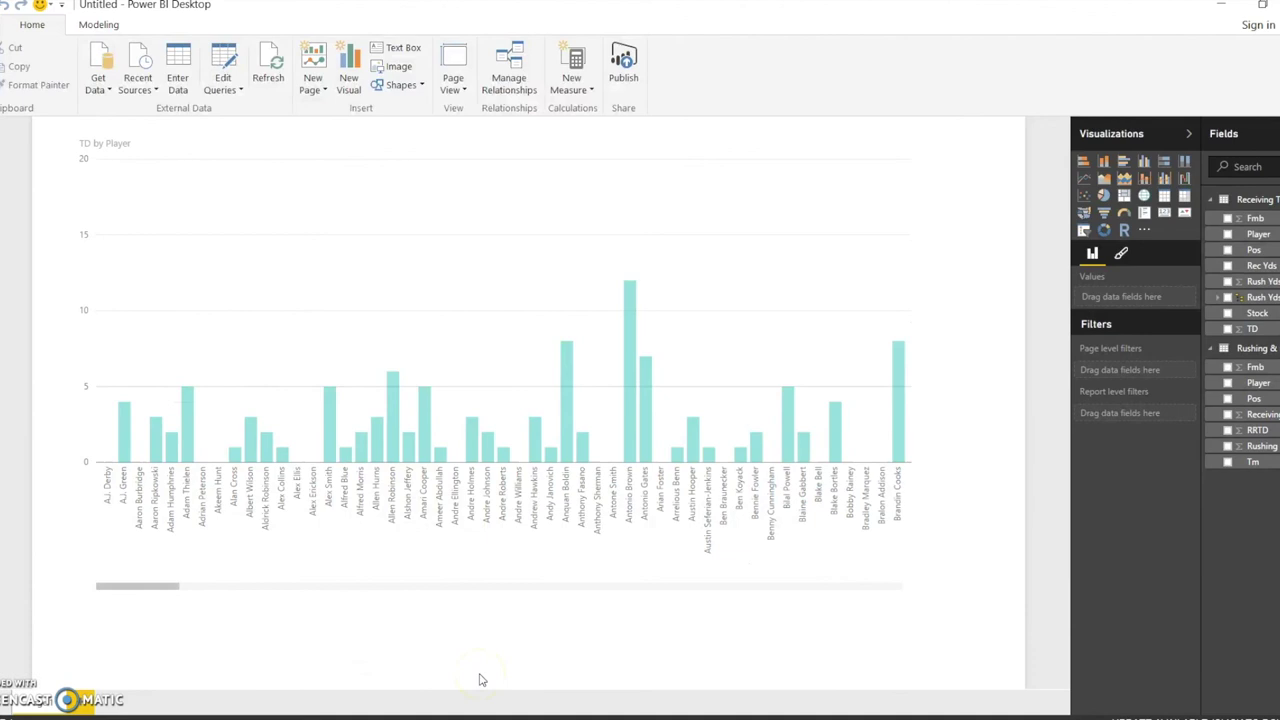
pyautogui.moveTo(500, 716)
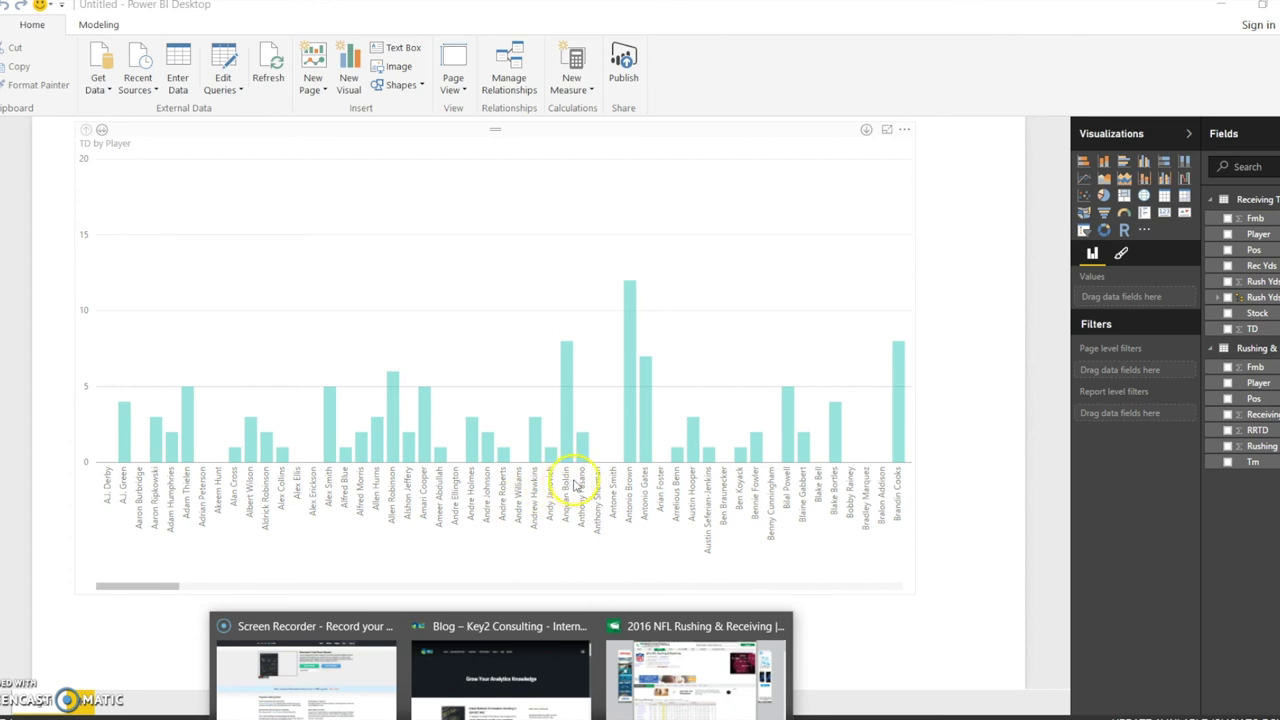
pyautogui.moveTo(590, 712)
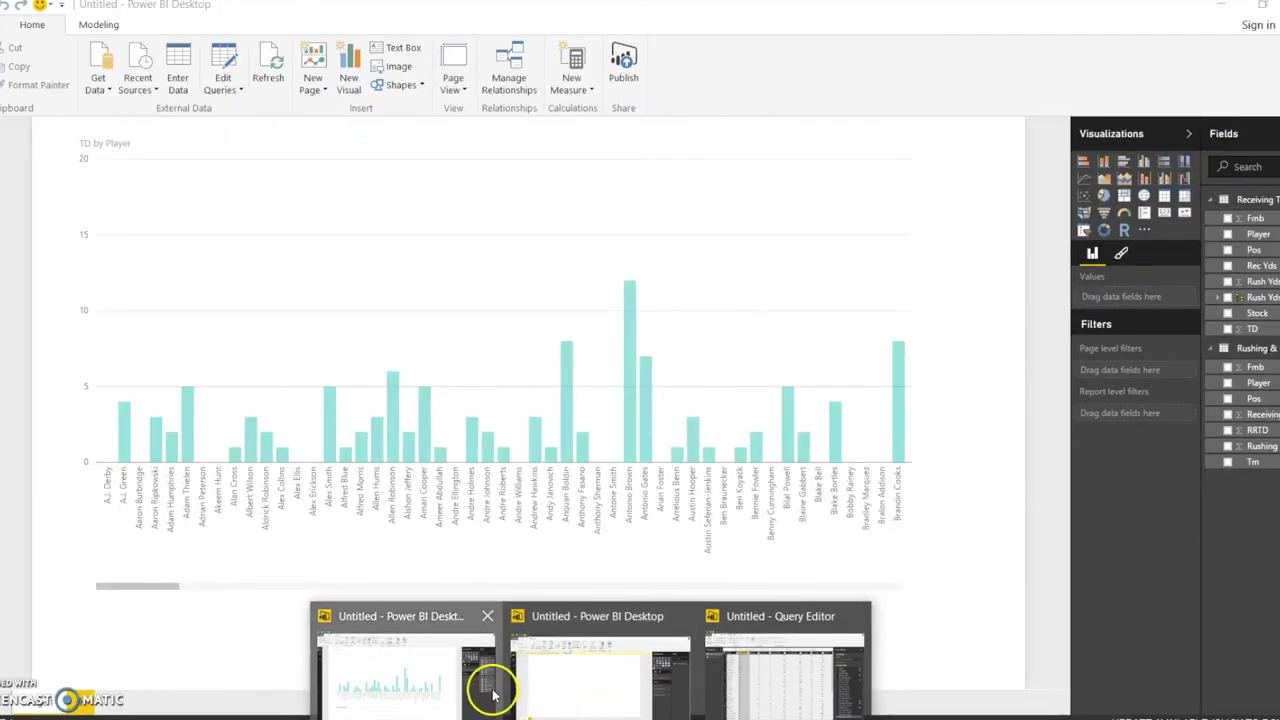
pyautogui.click(486, 686)
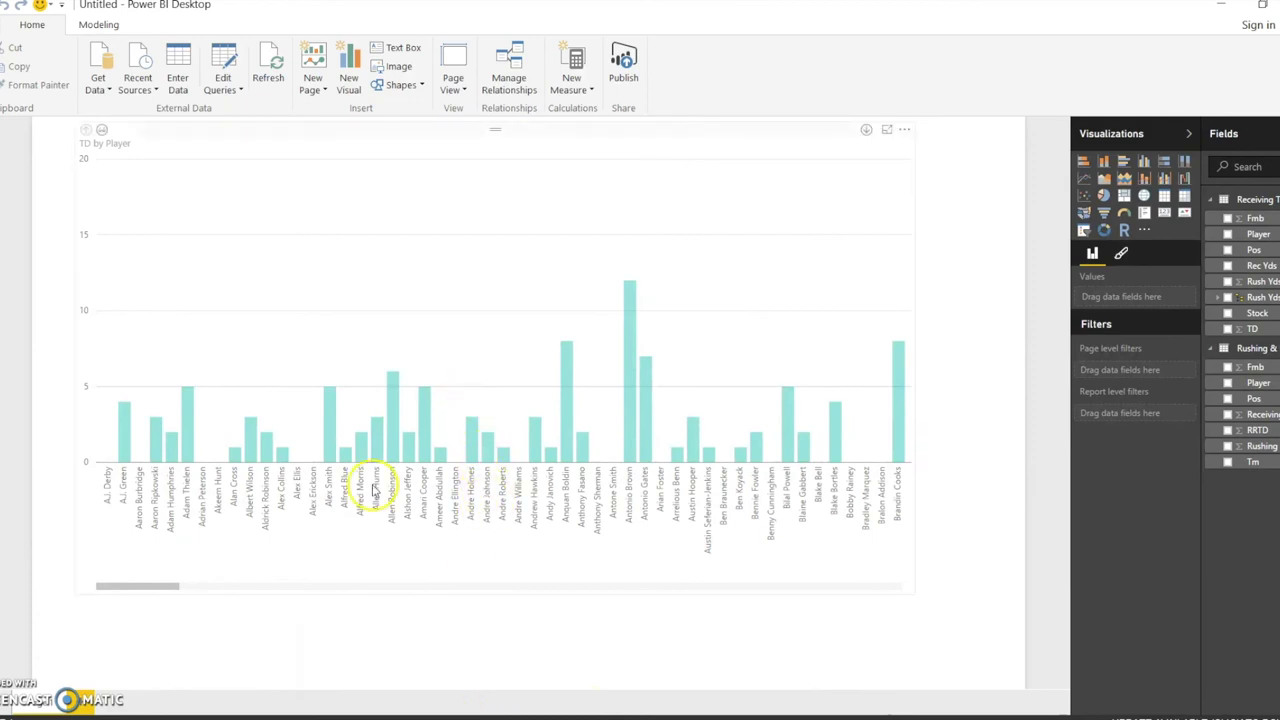
# Select the TD by Player chart, drag it further left, and scroll along its axis
pyautogui.moveTo(148, 590); pyautogui.dragTo(350, 610)
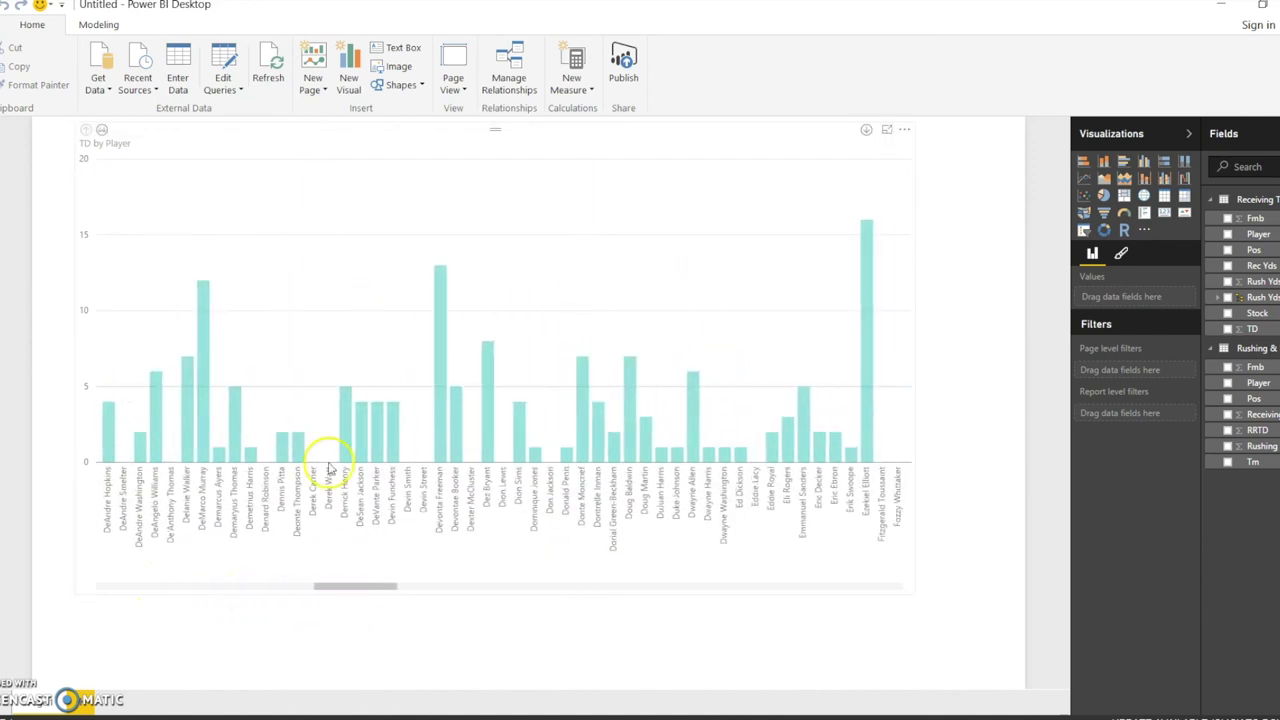
pyautogui.click(342, 358)
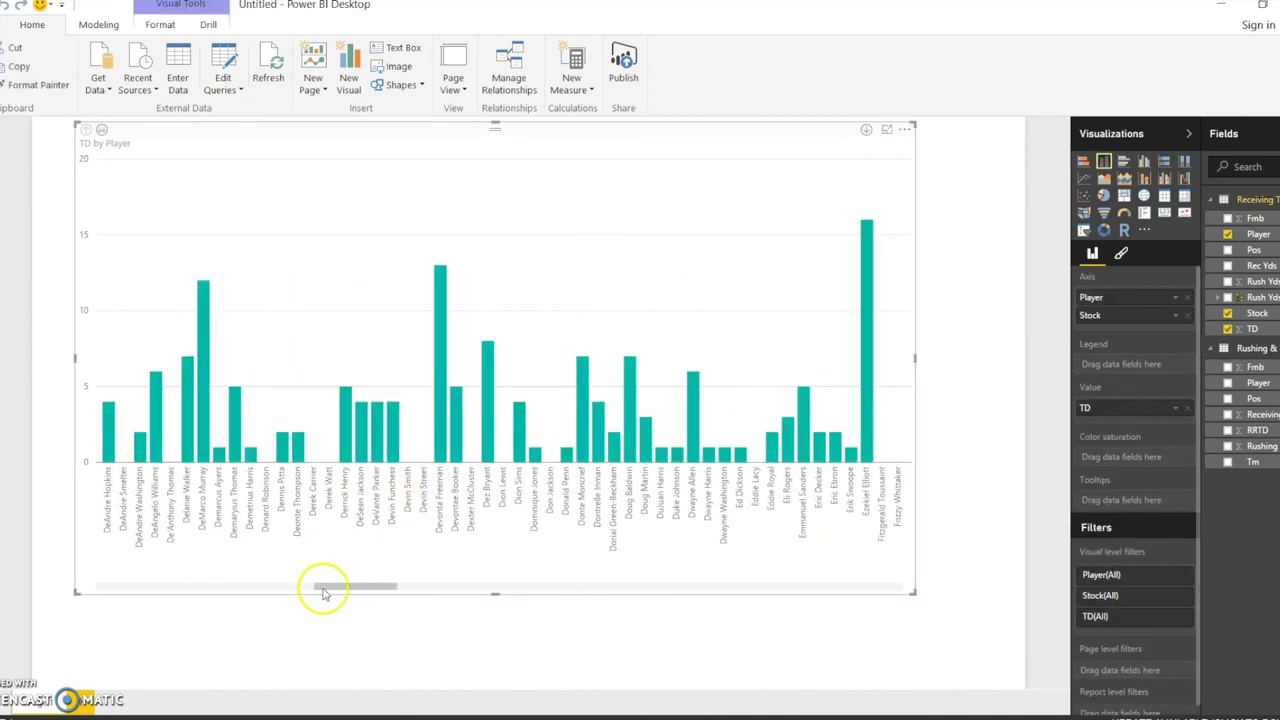
pyautogui.moveTo(323, 586); pyautogui.dragTo(271, 571)
pyautogui.moveTo(309, 502)
pyautogui.mouseDown()
pyautogui.moveTo(337, 514)
pyautogui.moveTo(334, 500)
pyautogui.mouseUp()
pyautogui.moveTo(305, 583); pyautogui.dragTo(100, 551)
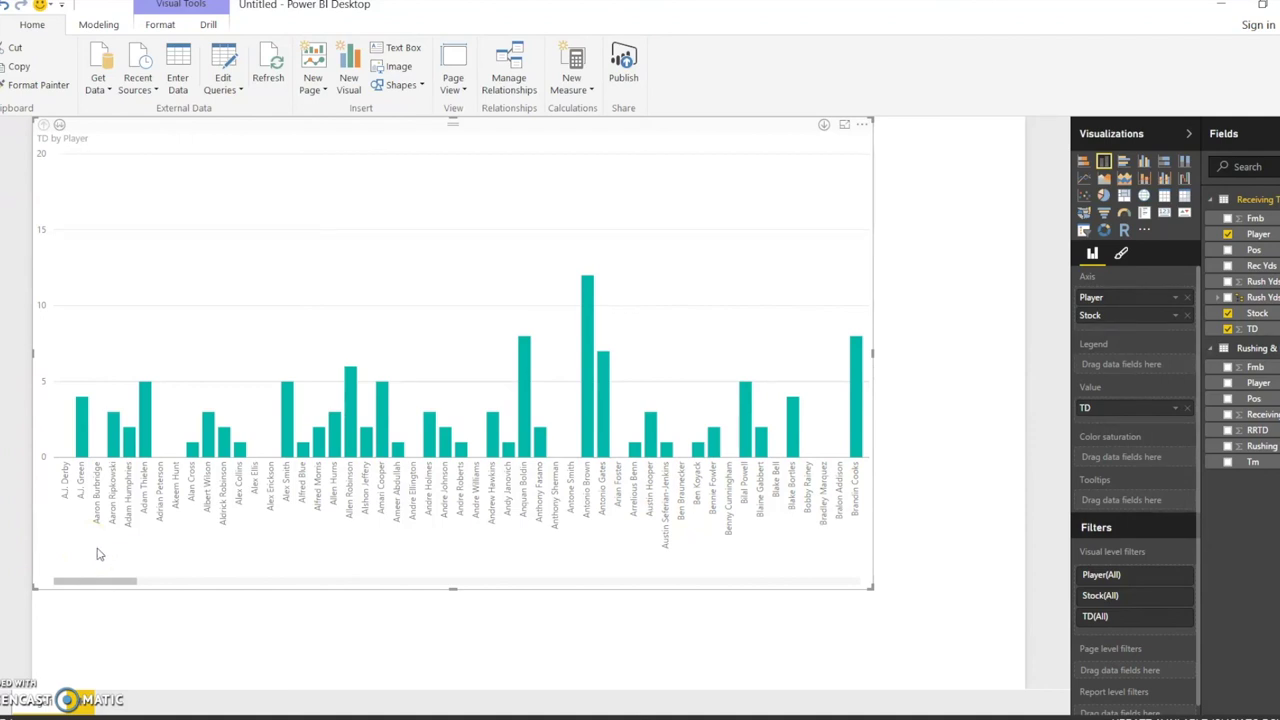
pyautogui.moveTo(106, 580); pyautogui.dragTo(429, 586)
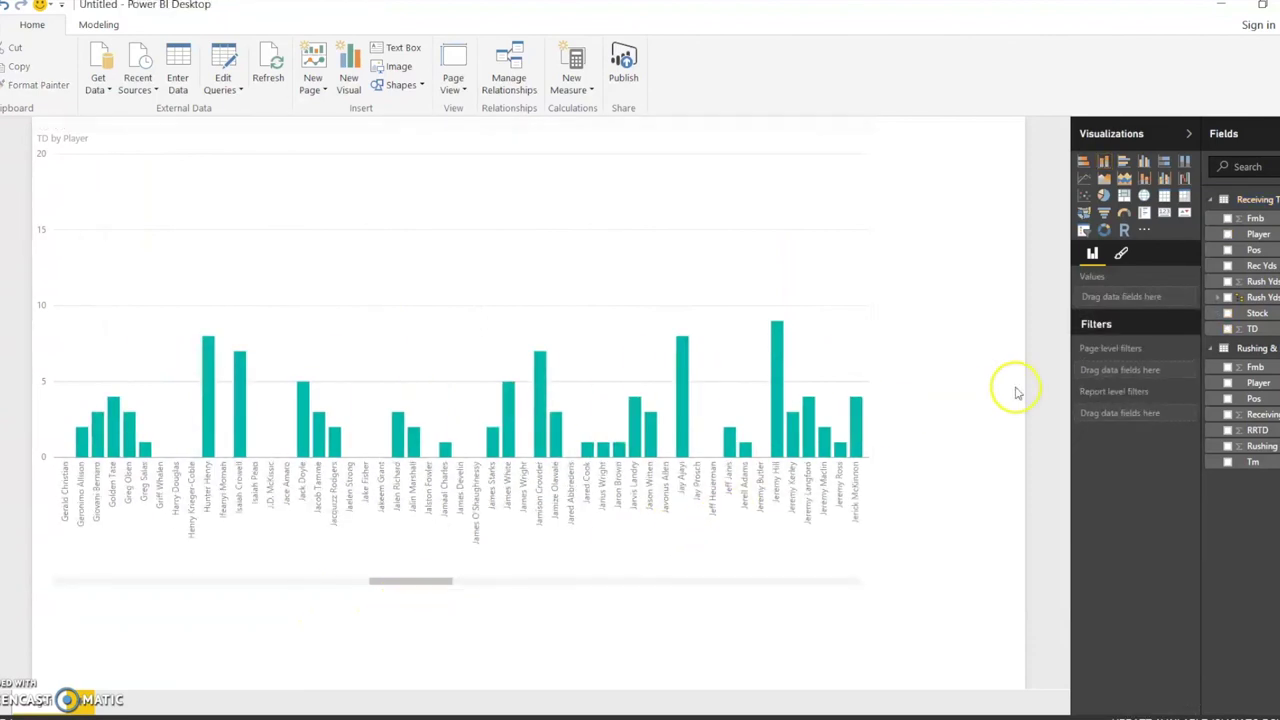
pyautogui.moveTo(409, 581); pyautogui.dragTo(442, 591)
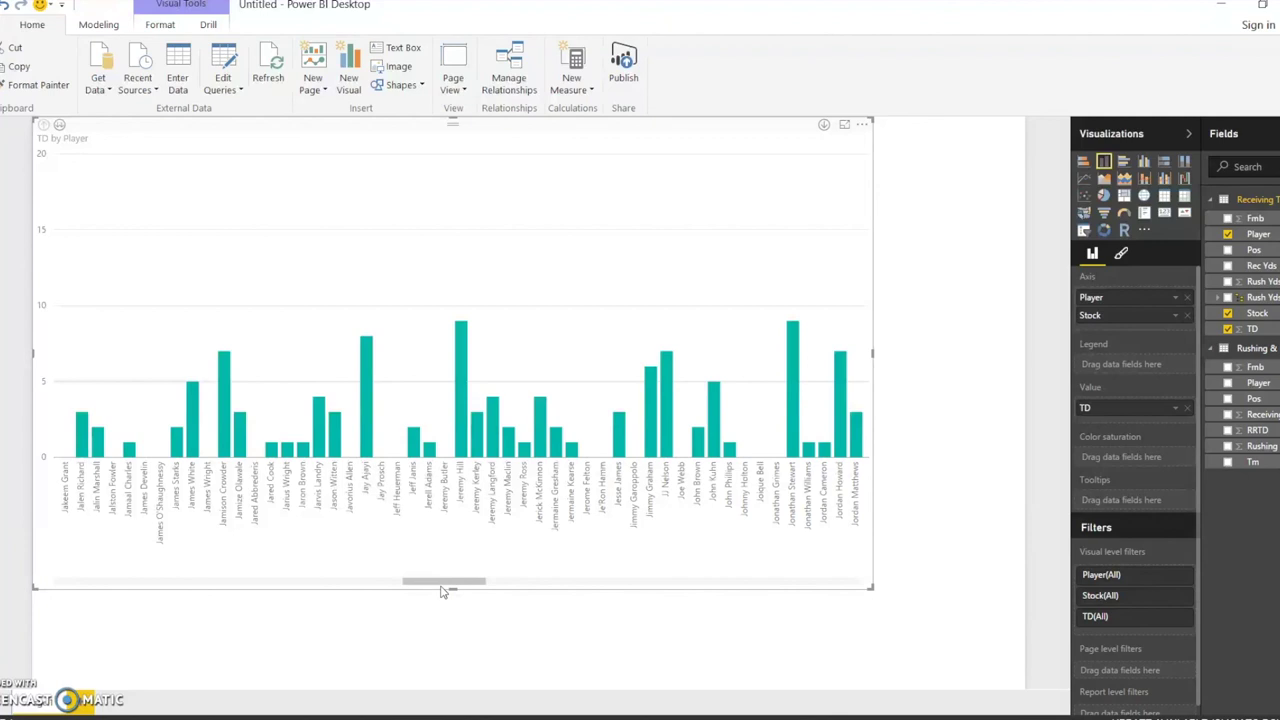
pyautogui.click(451, 590)
pyautogui.moveTo(462, 587); pyautogui.dragTo(472, 587)
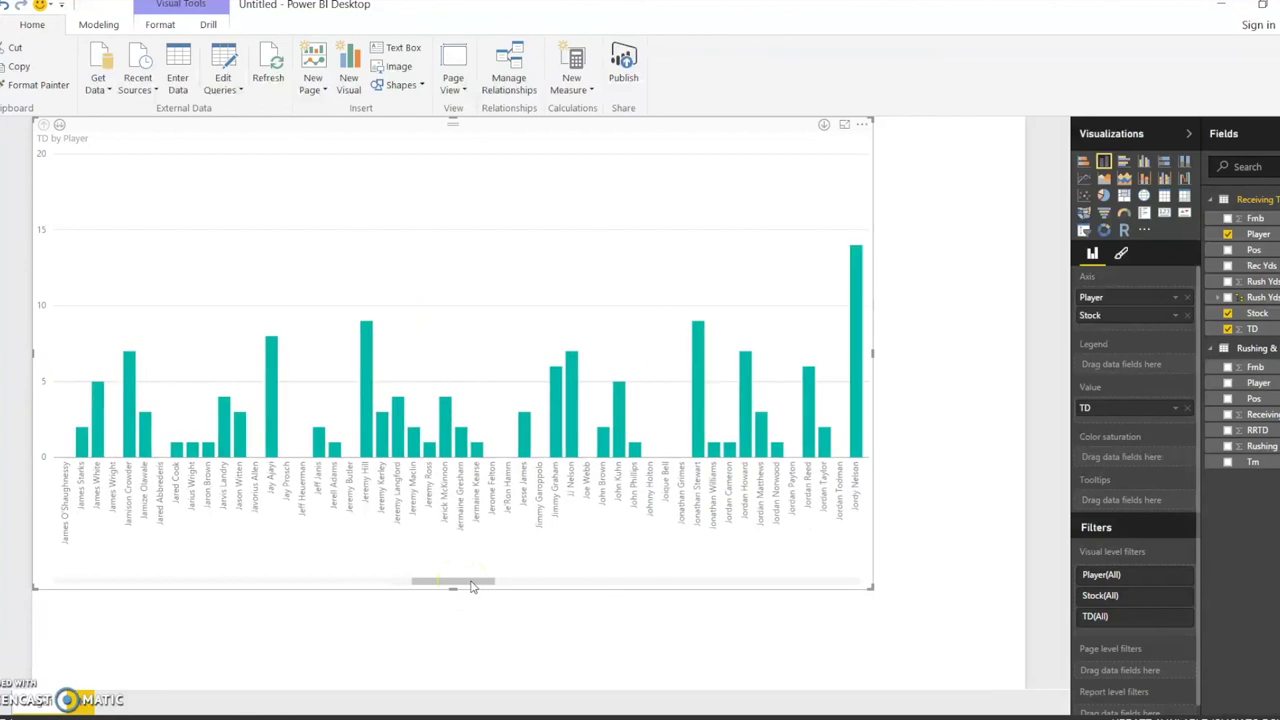
pyautogui.moveTo(472, 587); pyautogui.dragTo(575, 608)
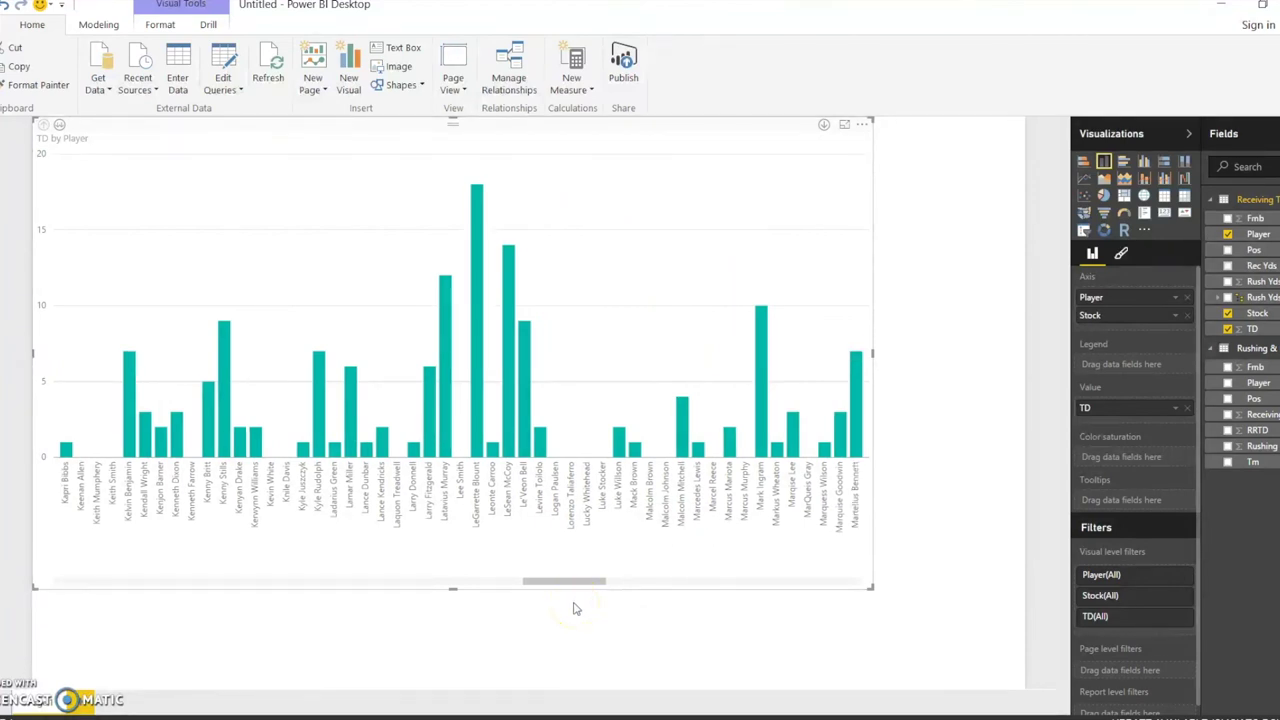